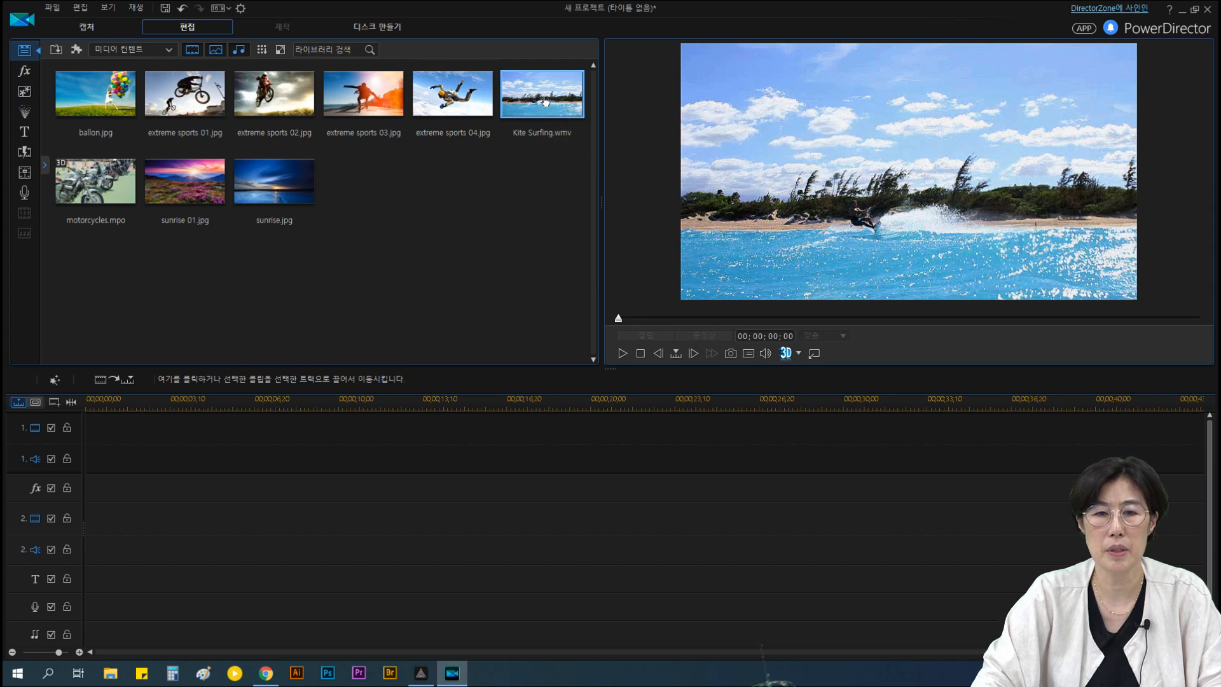
- Place Kite Surfing.wmv at the start of video track 1
{"action": "left_click_drag", "start_coordinate": [542, 98], "coordinate": [86, 453]}
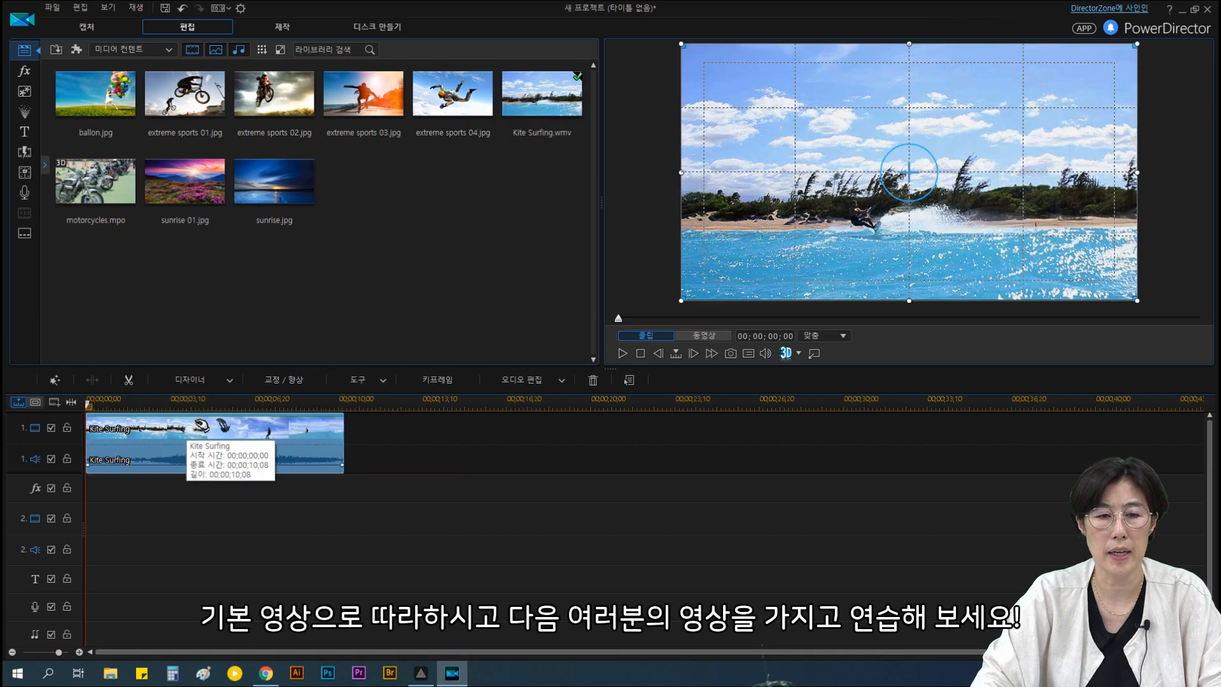
{"action": "left_click_drag", "start_coordinate": [216, 407], "coordinate": [418, 410]}
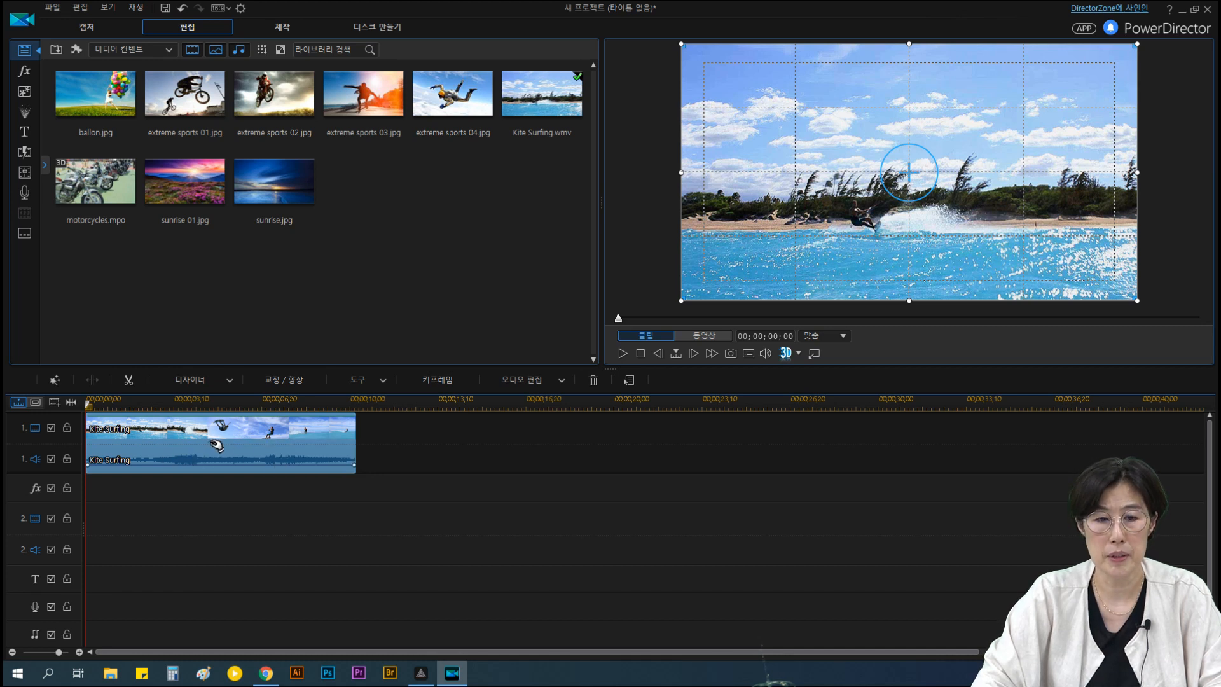
- Unlink the video and audio of the Kite Surfing clip and select its audio part on its own
{"action": "right_click", "coordinate": [222, 438]}
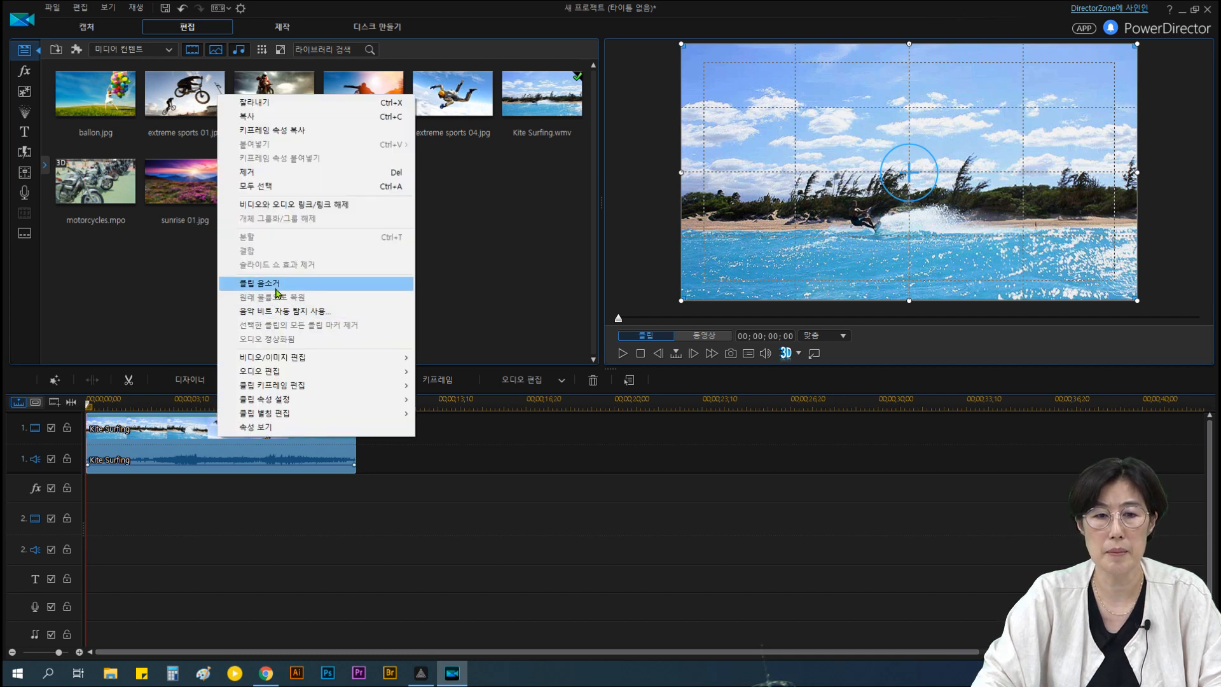
{"action": "left_click", "coordinate": [295, 207]}
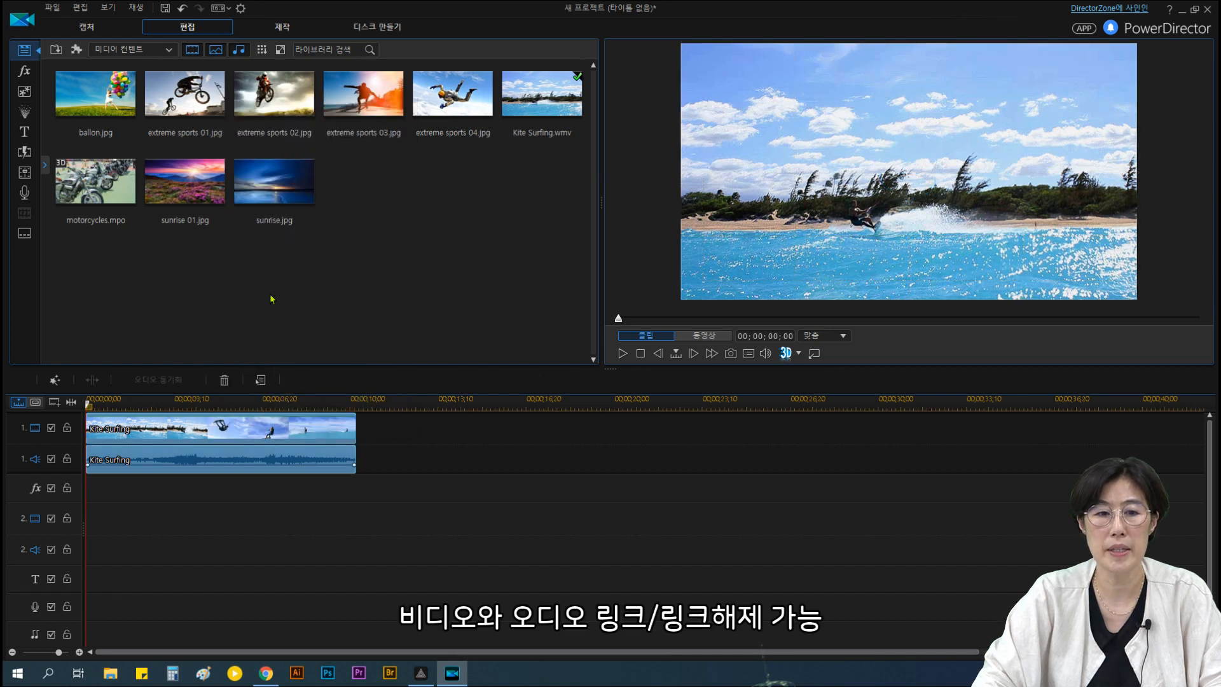
{"action": "left_click", "coordinate": [222, 454]}
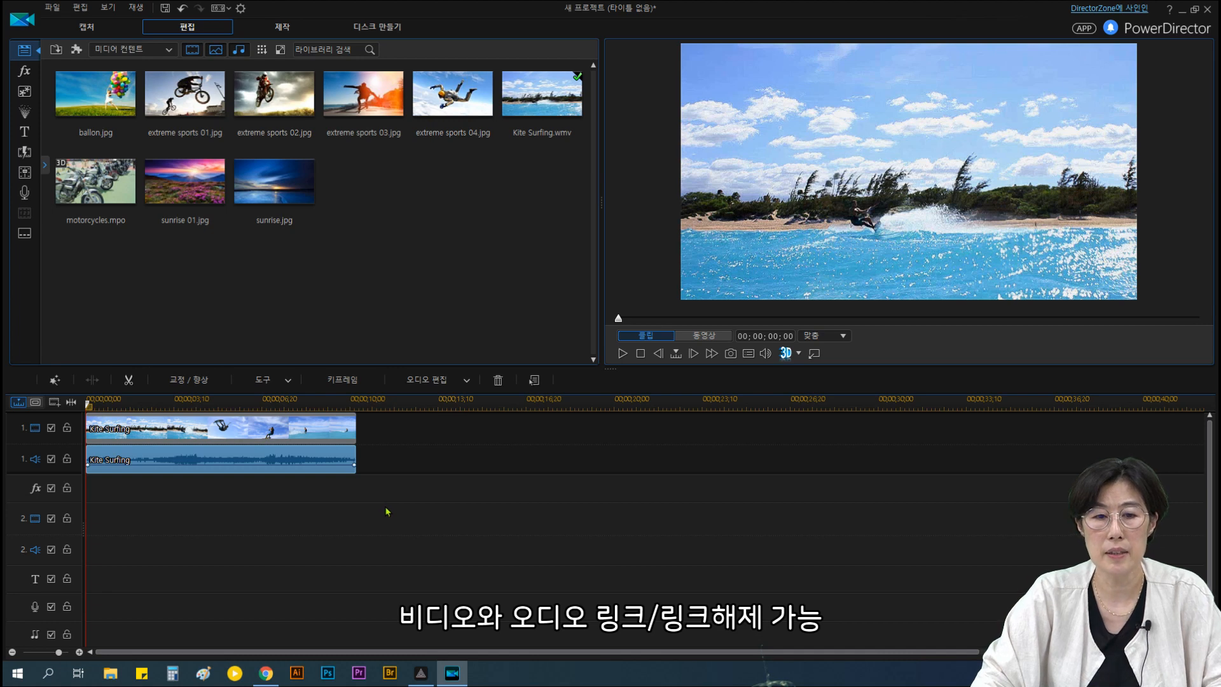
- Select both the video and audio parts of the Kite Surfing clip and link them together again
{"action": "left_click_drag", "start_coordinate": [385, 506], "coordinate": [82, 409]}
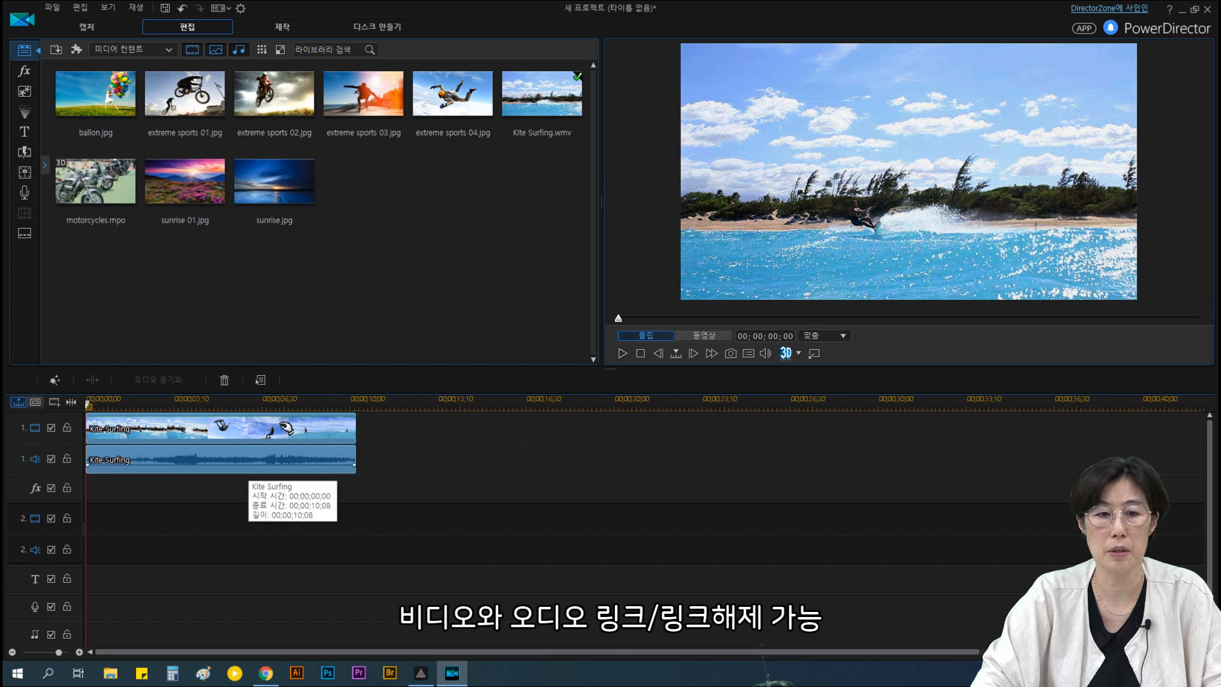
{"action": "right_click", "coordinate": [289, 432]}
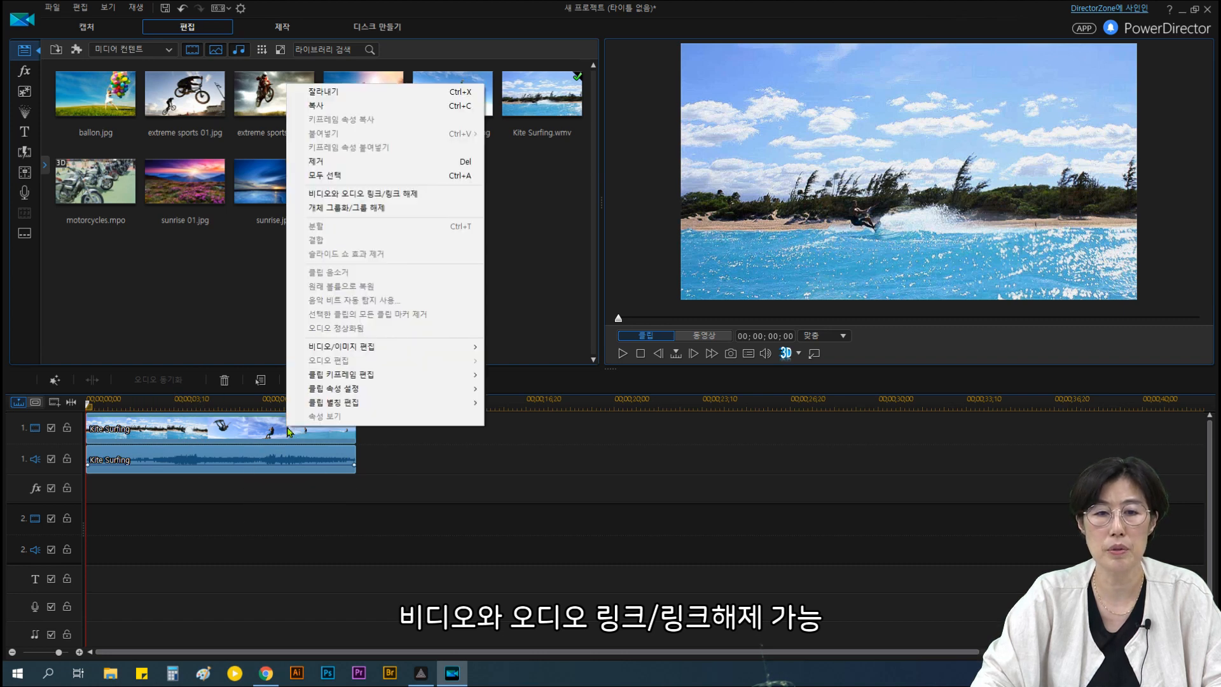
{"action": "left_click", "coordinate": [365, 194]}
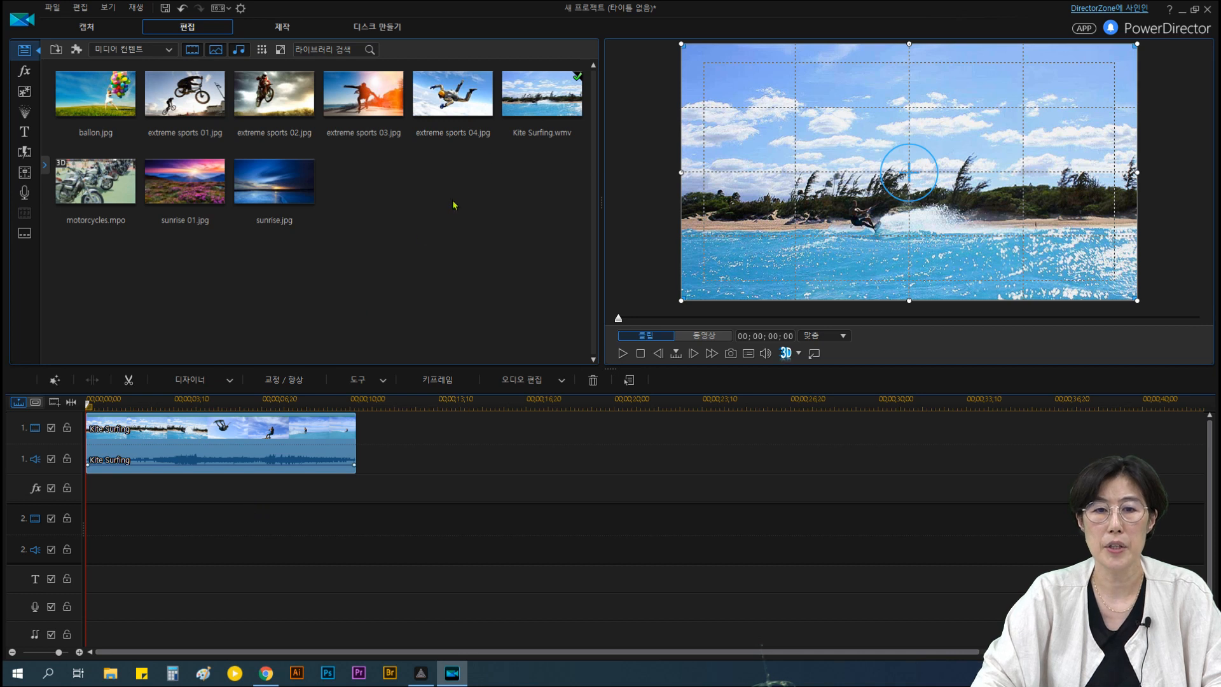
- Move the playhead to 00;00;02;26 and open the Kite Surfing clip for trimming
{"action": "left_click_drag", "start_coordinate": [88, 407], "coordinate": [163, 409]}
{"action": "left_click", "coordinate": [140, 448]}
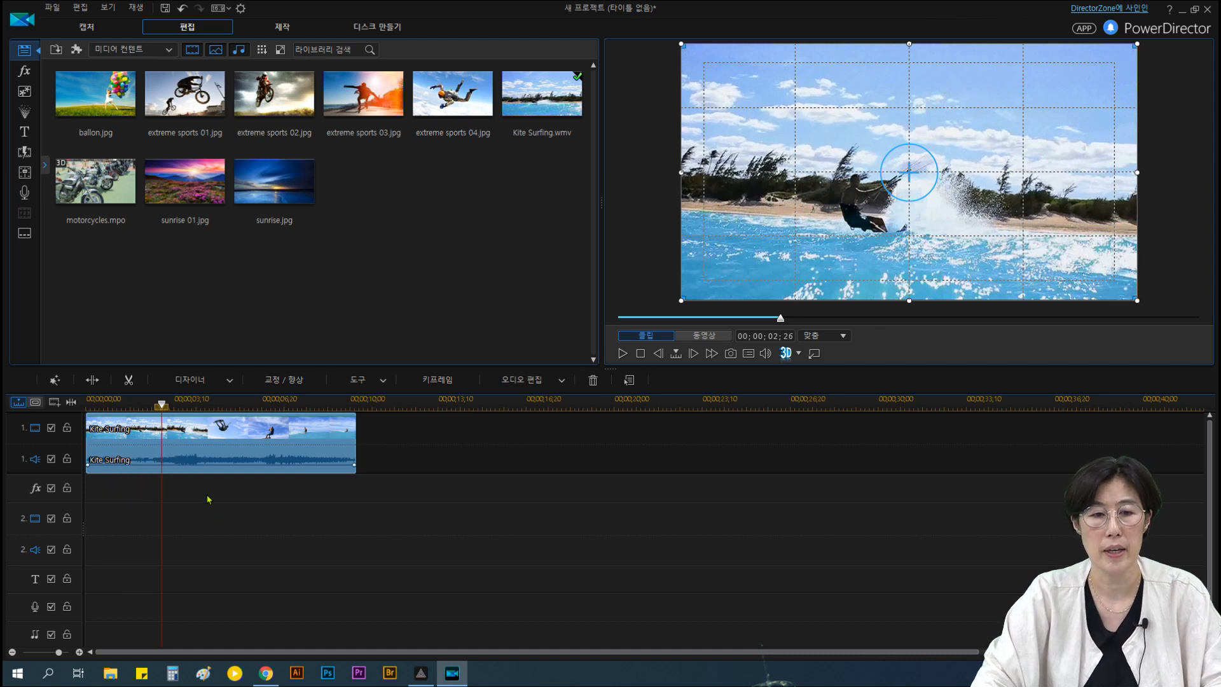
{"action": "left_click", "coordinate": [127, 380]}
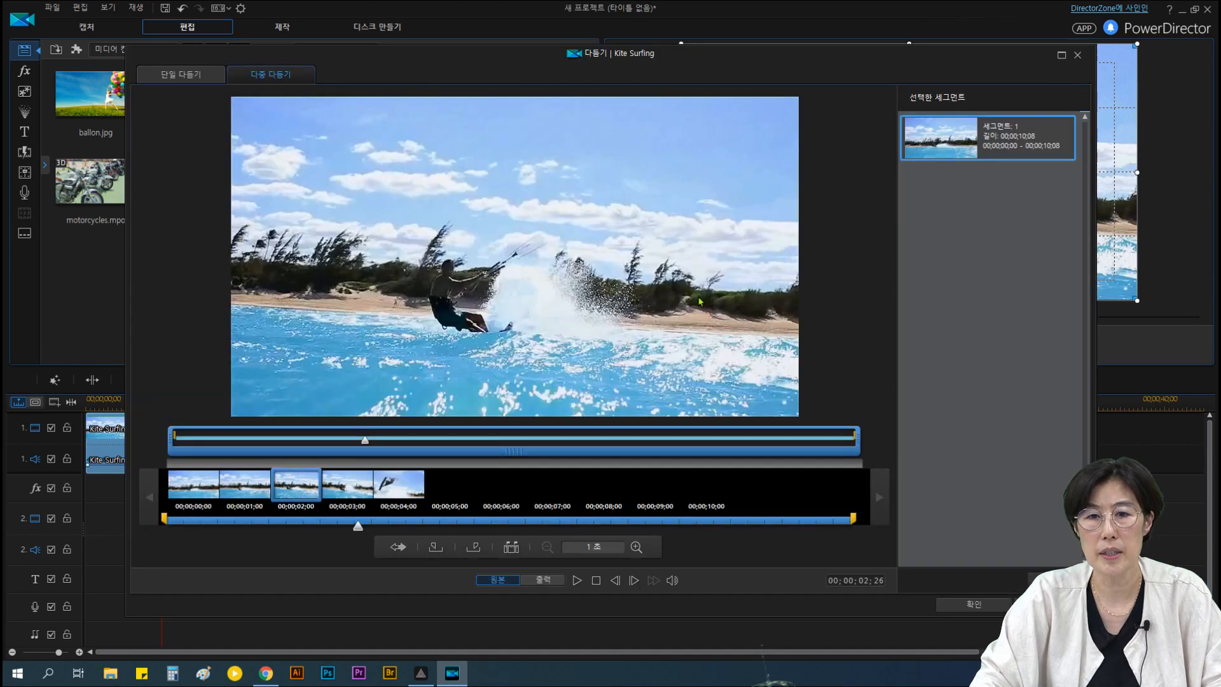
{"action": "left_click_drag", "start_coordinate": [596, 56], "coordinate": [568, 26]}
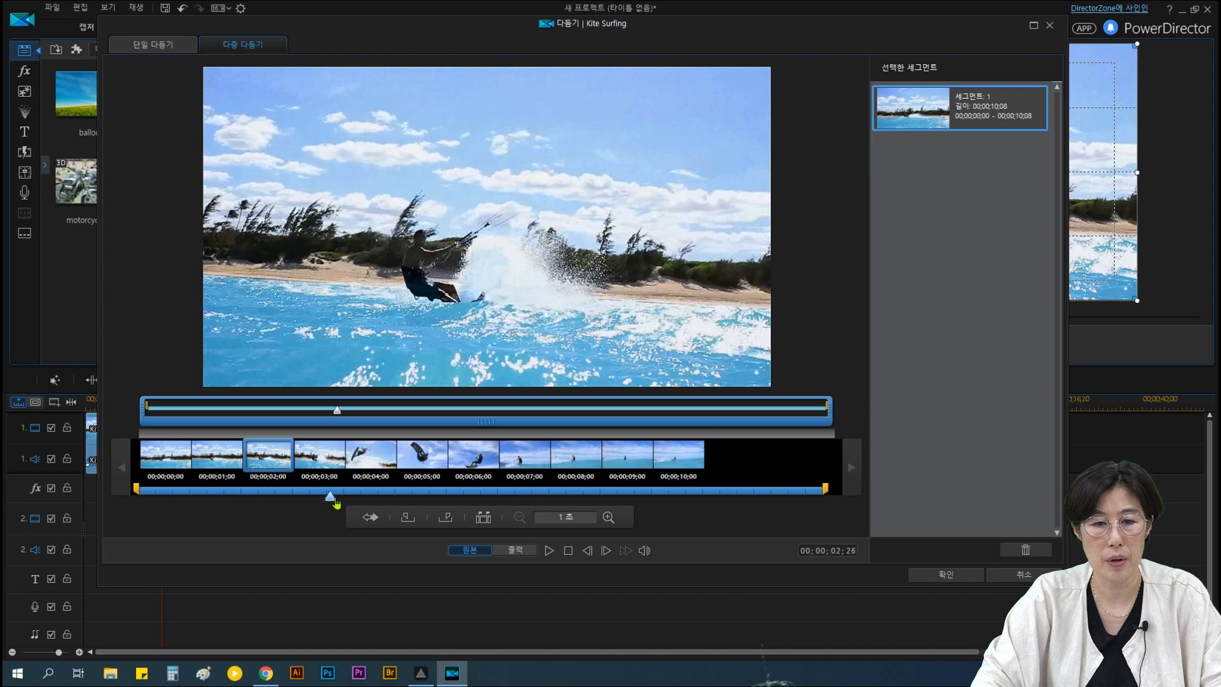
- Set the clip's mark-in point at 00;00;02;13 and its mark-out point at 00;00;06;24 in multi trim mode
{"action": "left_click_drag", "start_coordinate": [330, 497], "coordinate": [306, 494]}
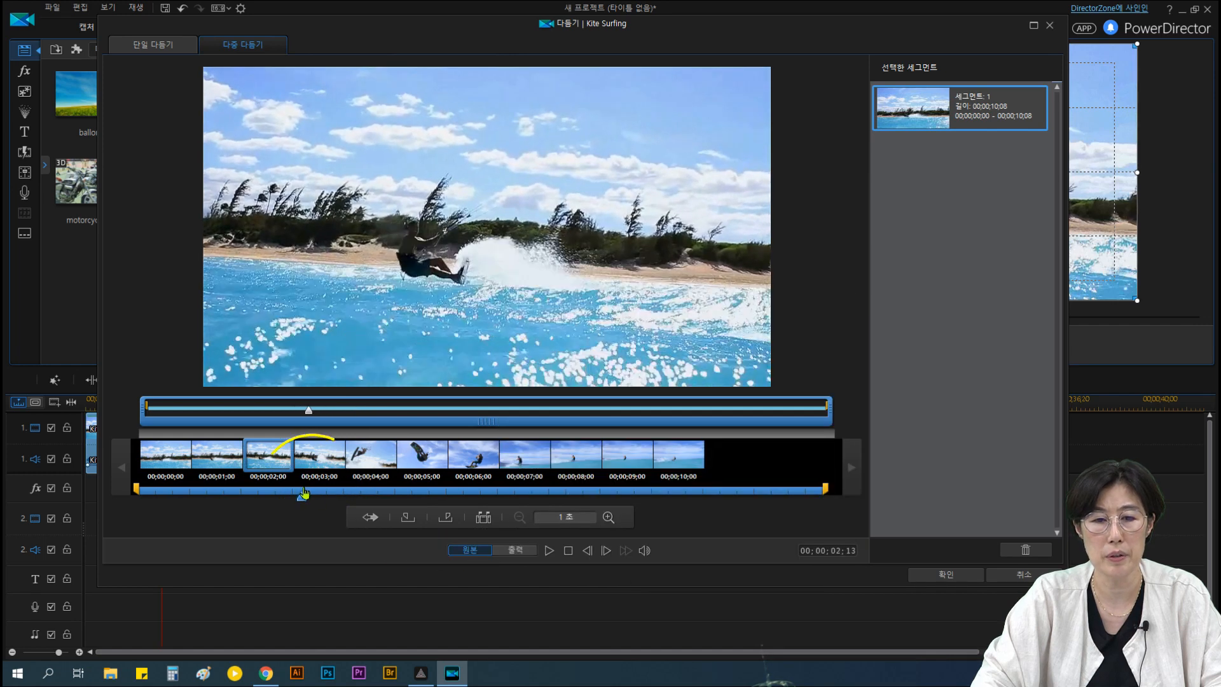
{"action": "left_click", "coordinate": [408, 520]}
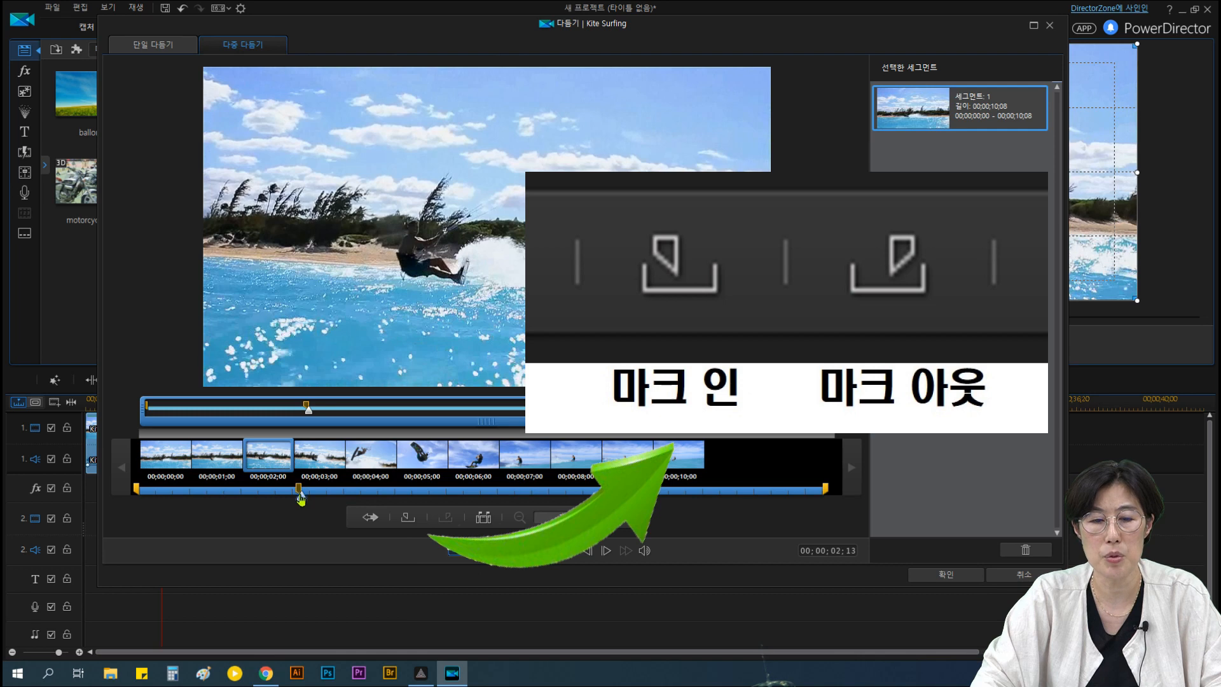
{"action": "left_click_drag", "start_coordinate": [300, 498], "coordinate": [593, 499]}
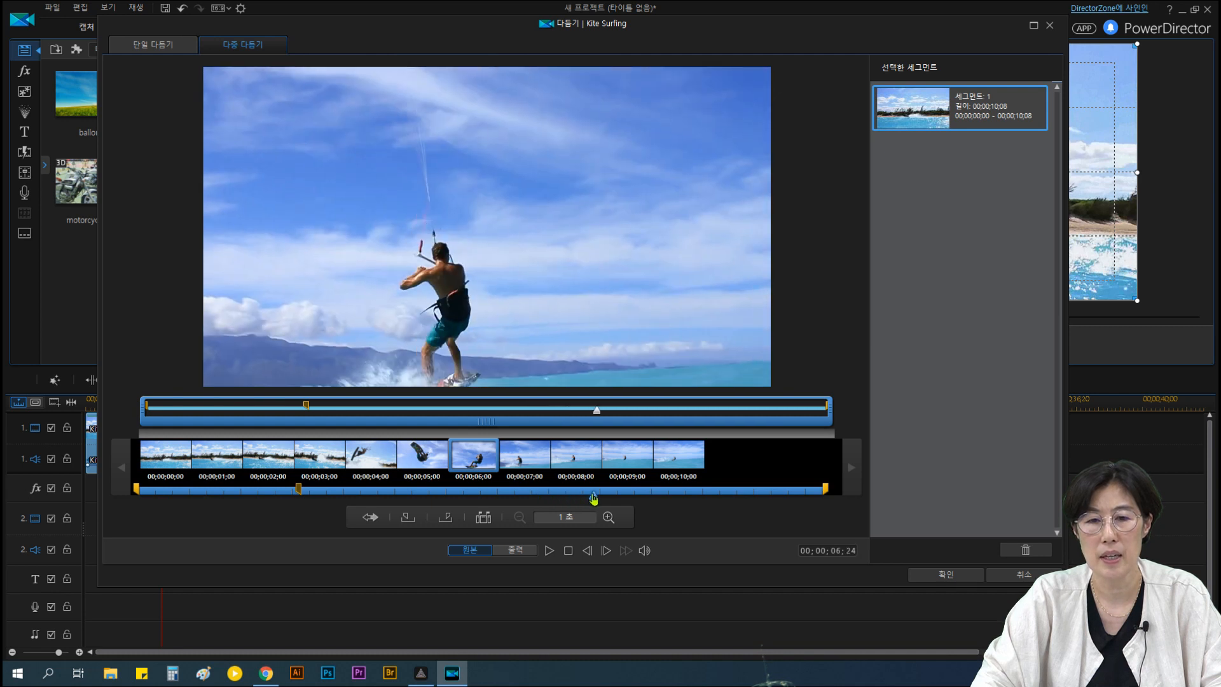
{"action": "left_click", "coordinate": [447, 519]}
{"action": "left_click", "coordinate": [448, 519]}
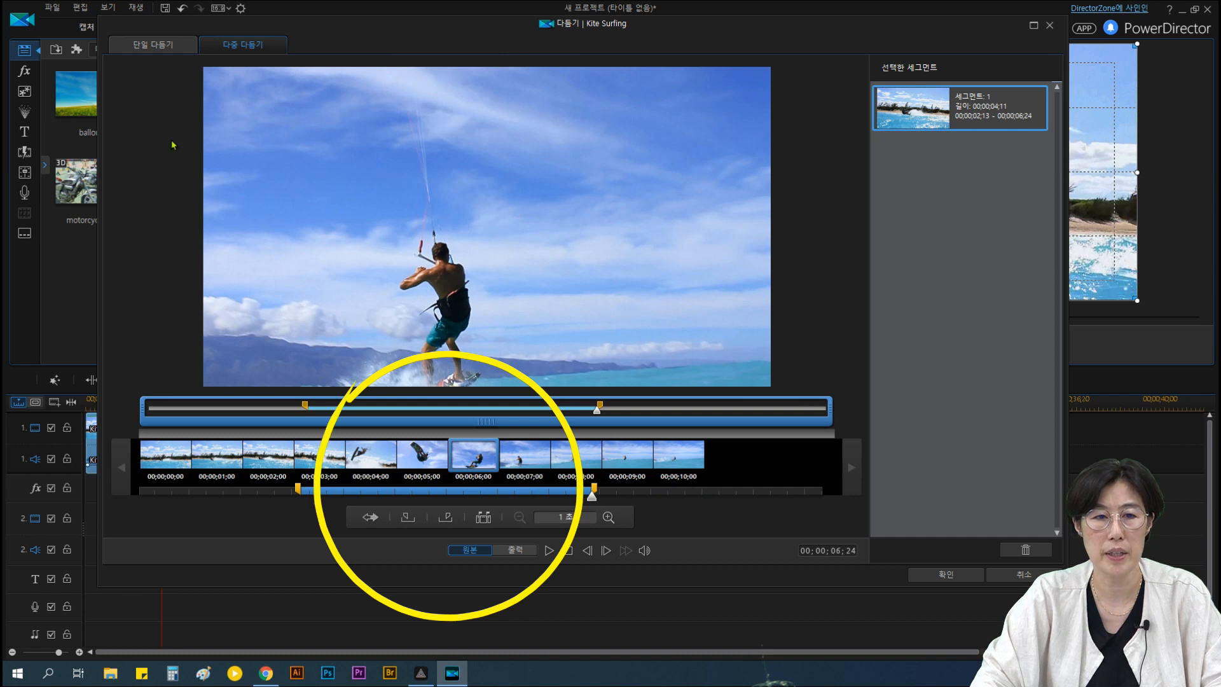
- Check the marked range in single trim mode and apply the trim, and undo it on the timeline
{"action": "left_click", "coordinate": [151, 50]}
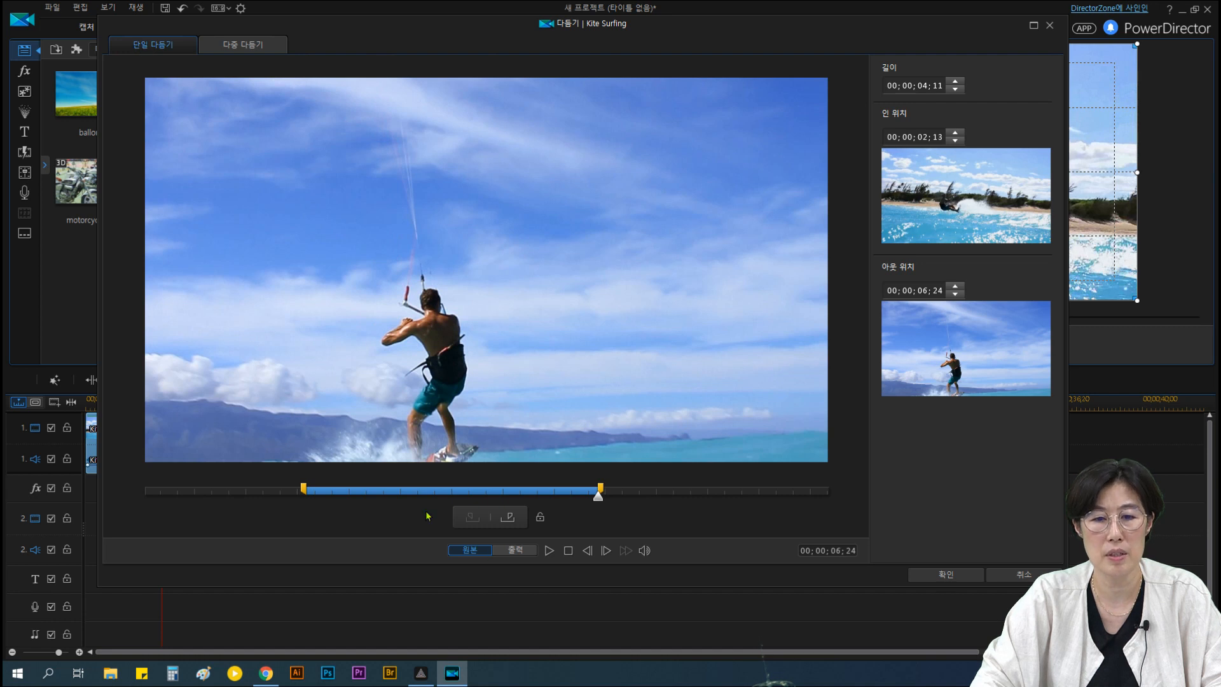
{"action": "left_click", "coordinate": [209, 46]}
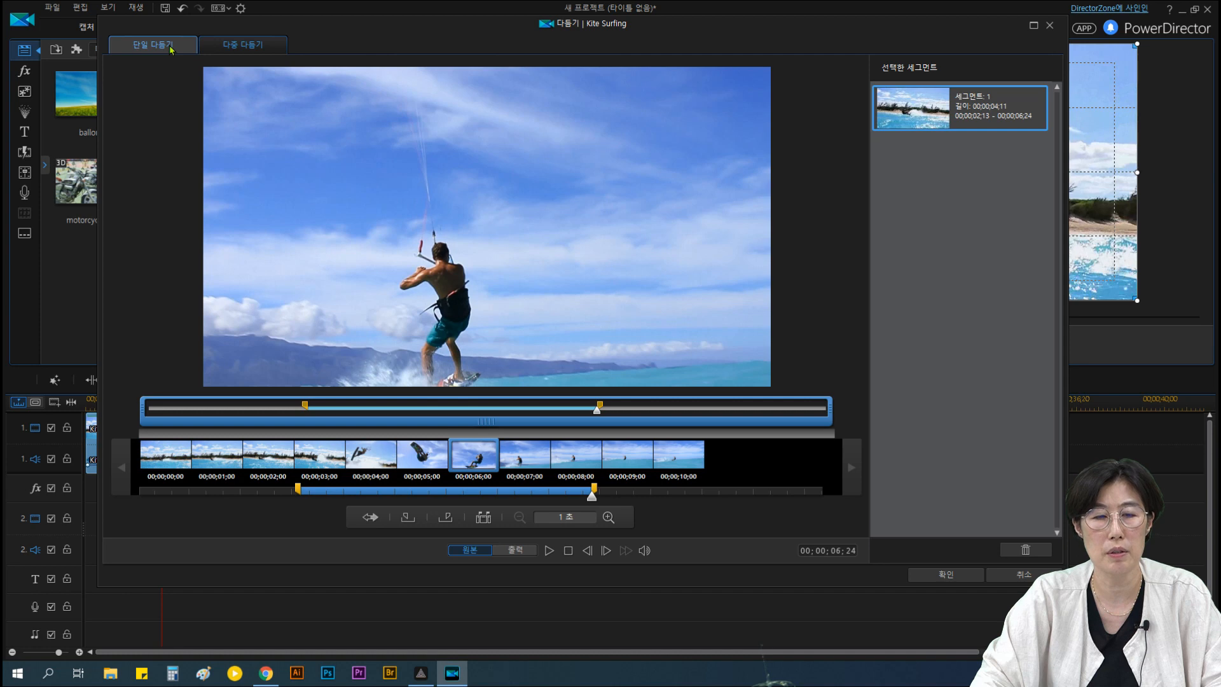
{"action": "left_click", "coordinate": [170, 49]}
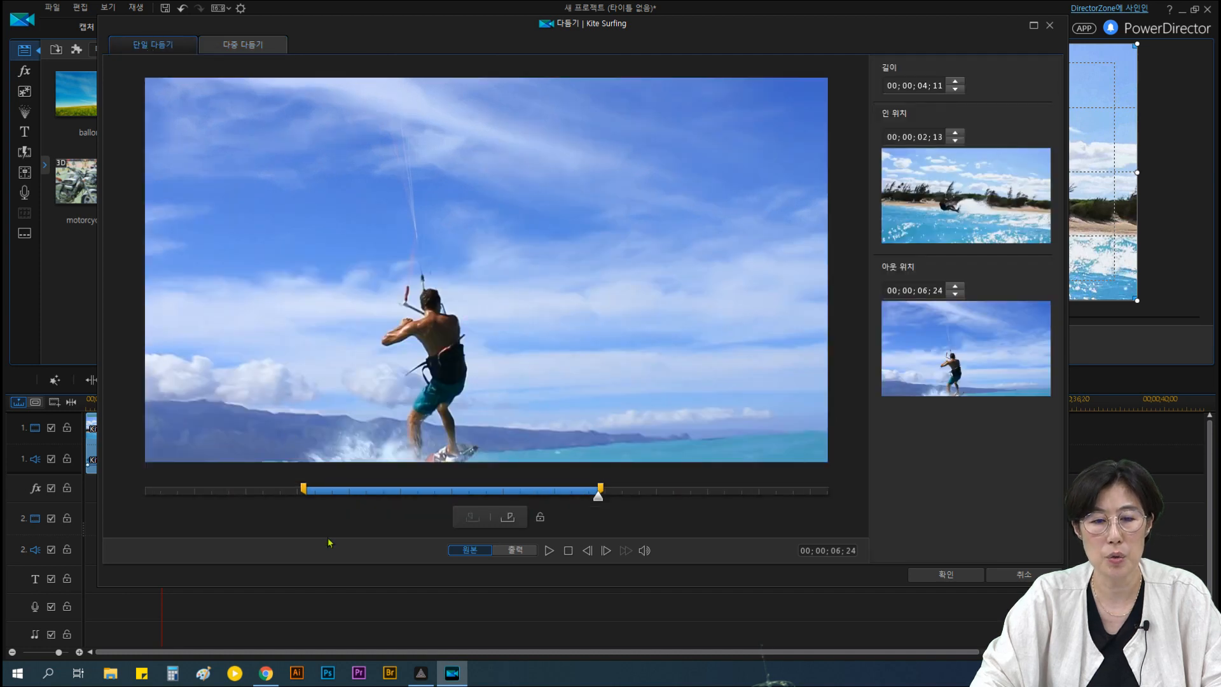
{"action": "left_click_drag", "start_coordinate": [598, 496], "coordinate": [585, 495]}
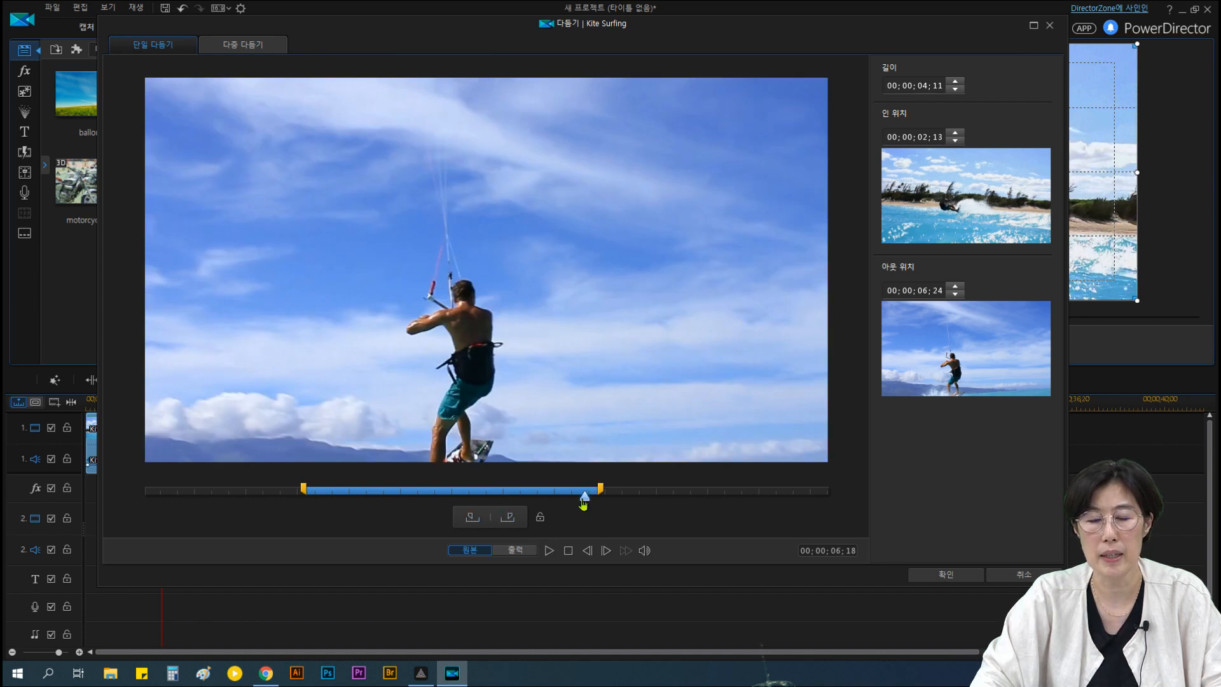
{"action": "left_click_drag", "start_coordinate": [584, 502], "coordinate": [598, 503]}
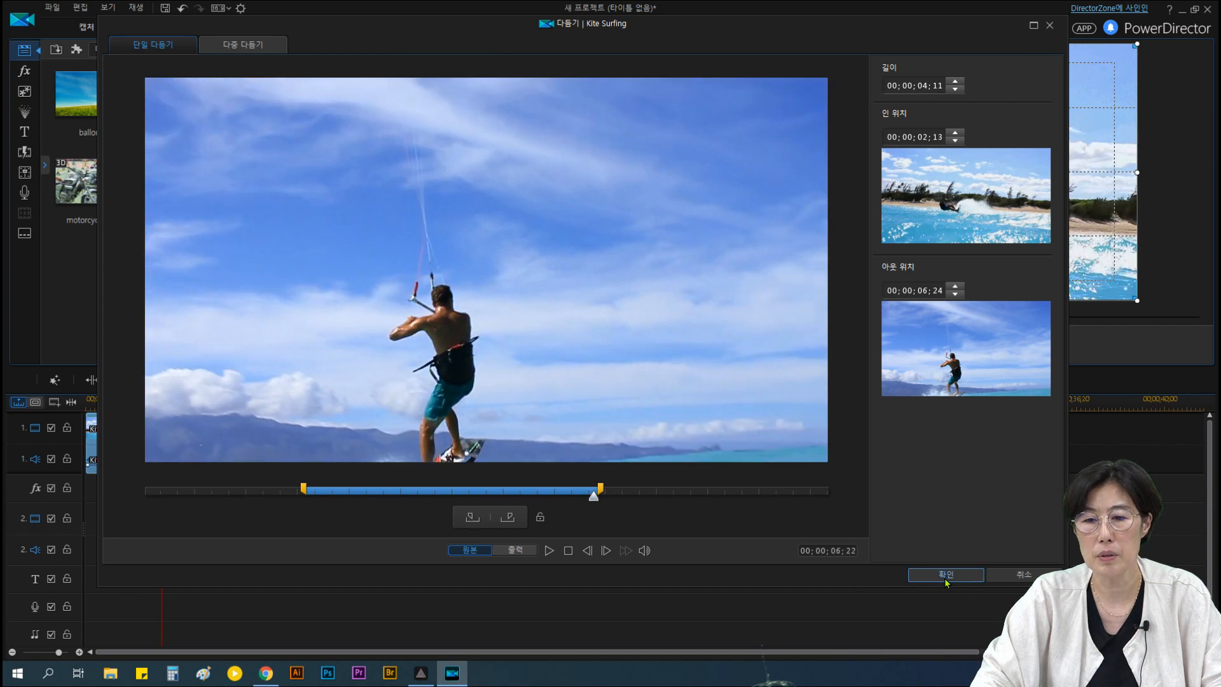
{"action": "left_click", "coordinate": [940, 578]}
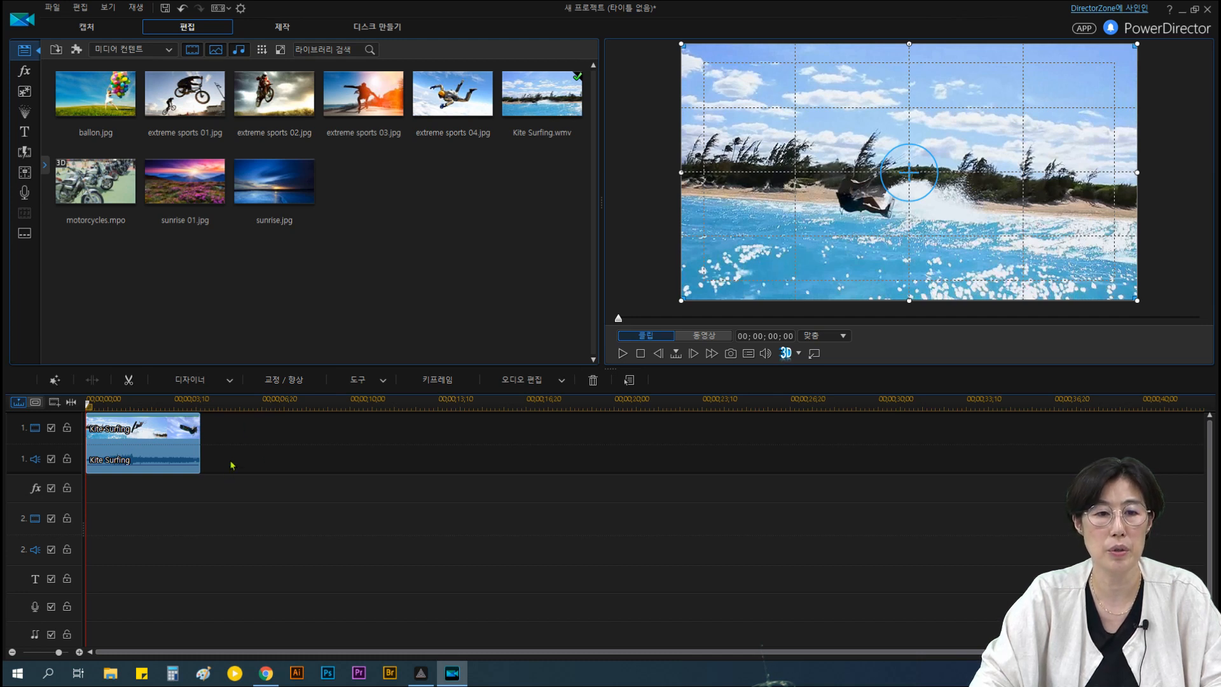
{"action": "left_click", "coordinate": [184, 9]}
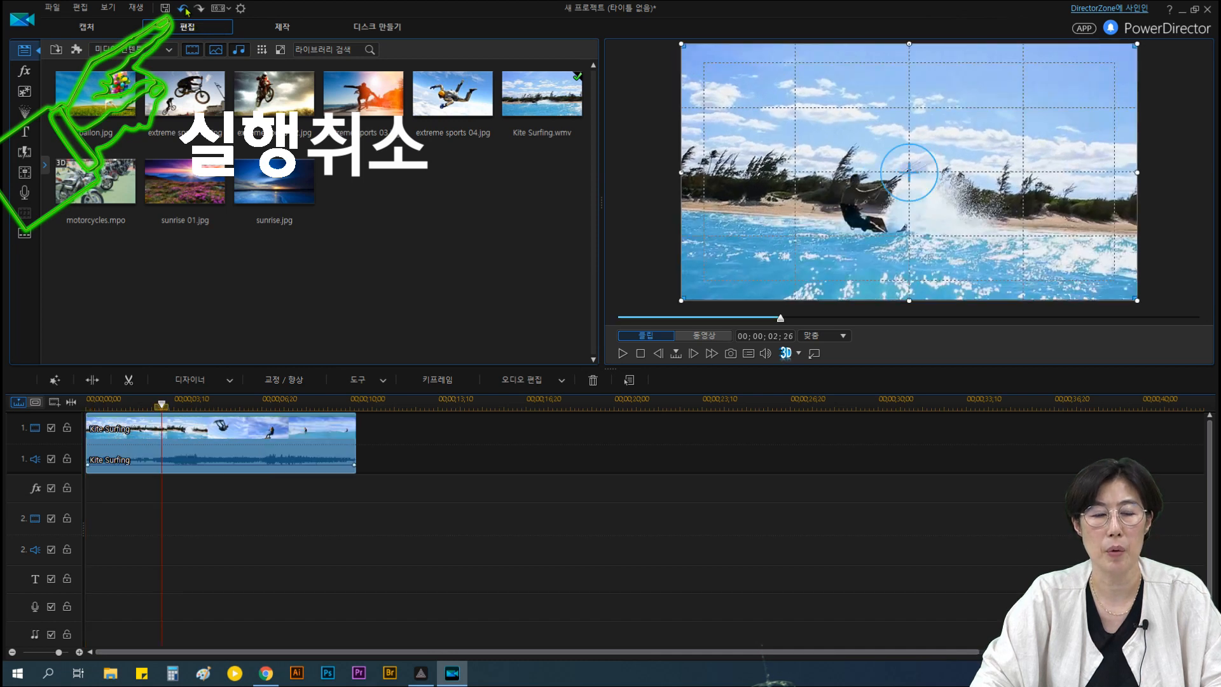
- Reopen the Kite Surfing clip for trimming, compare the single and multi trim modes, and settle on multi trim
{"action": "left_click", "coordinate": [123, 386]}
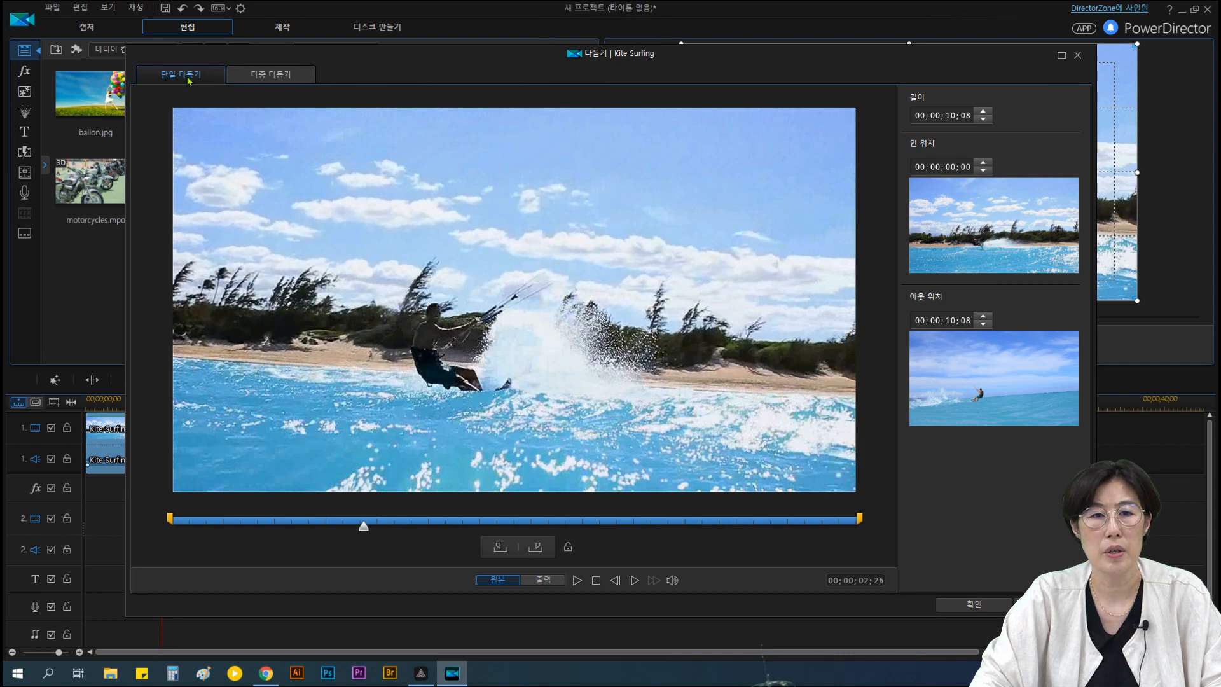
{"action": "left_click", "coordinate": [263, 79]}
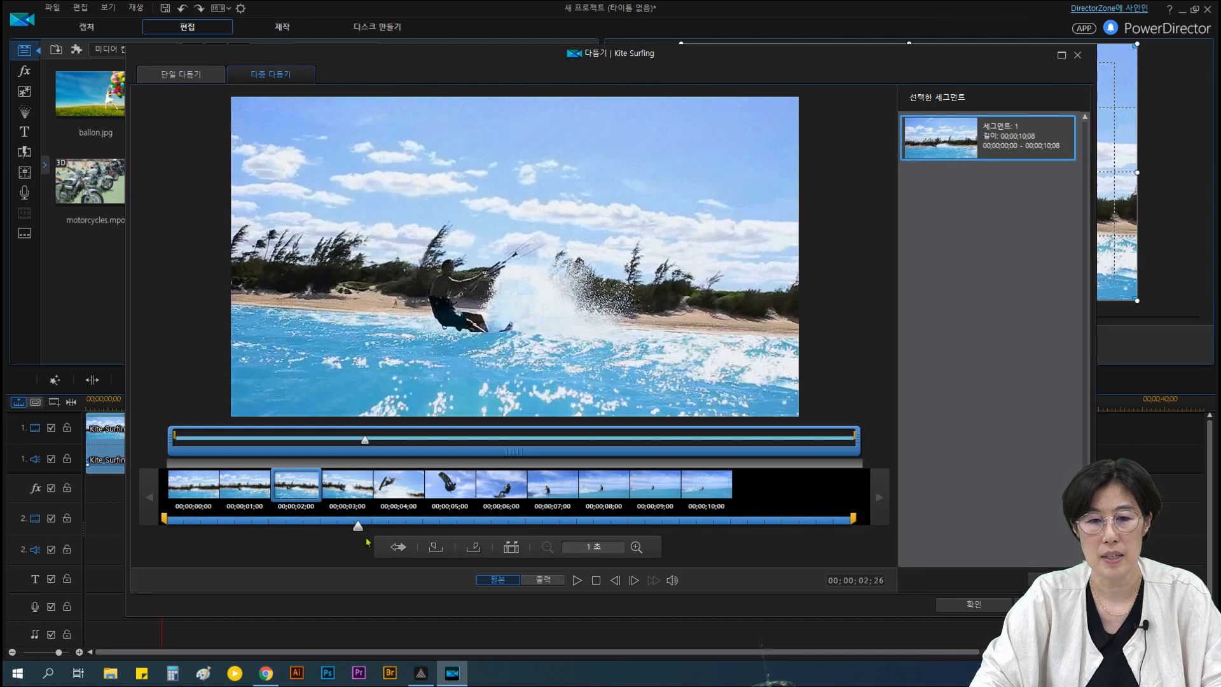
{"action": "left_click", "coordinate": [194, 76]}
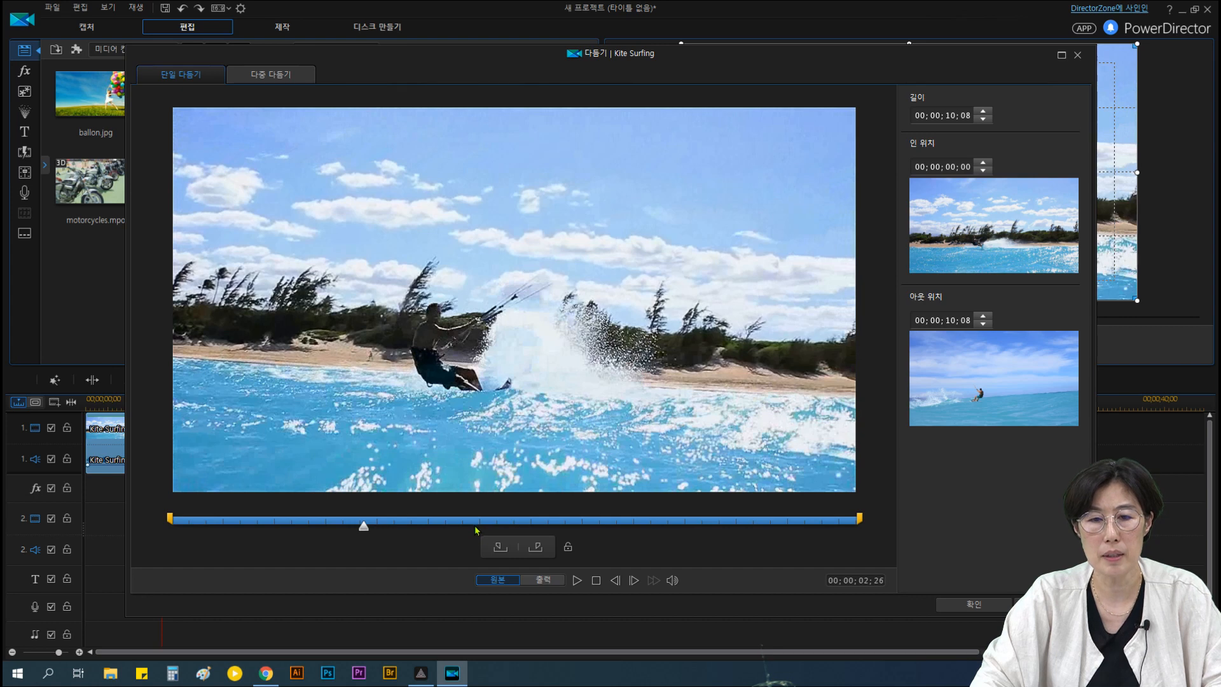
{"action": "left_click", "coordinate": [270, 74]}
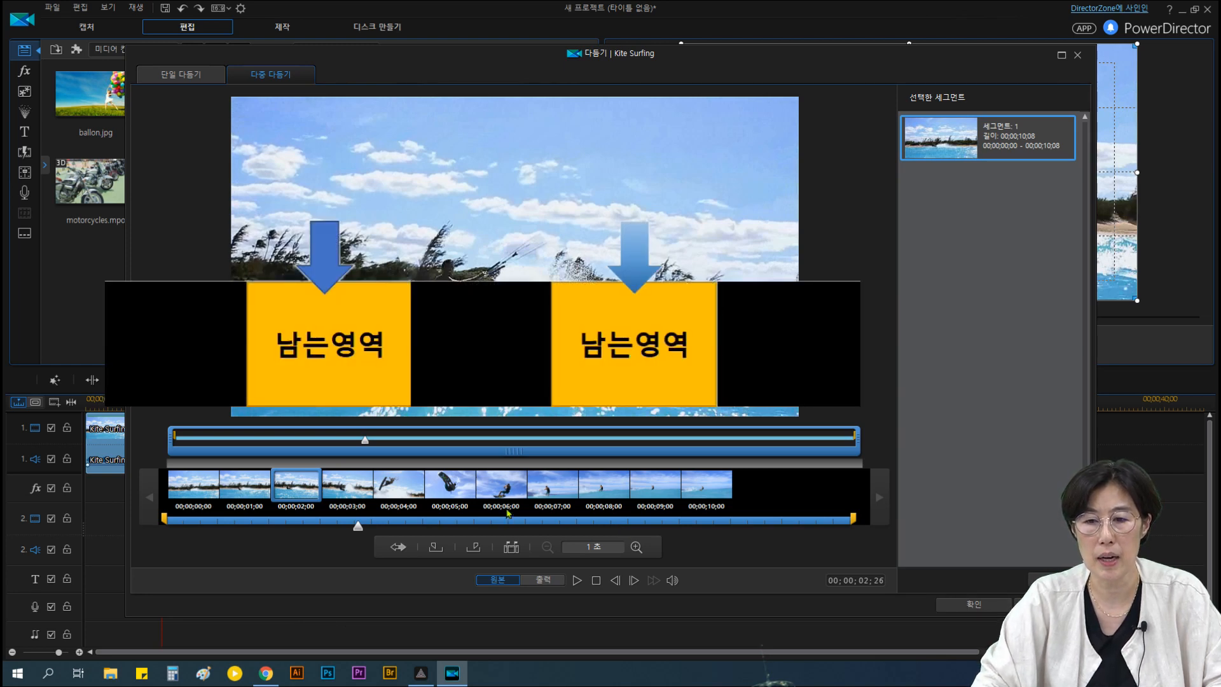
- Mark the first segment to keep from 00;00;02;08 to 00;00;04;08
{"action": "left_click_drag", "start_coordinate": [357, 529], "coordinate": [320, 536]}
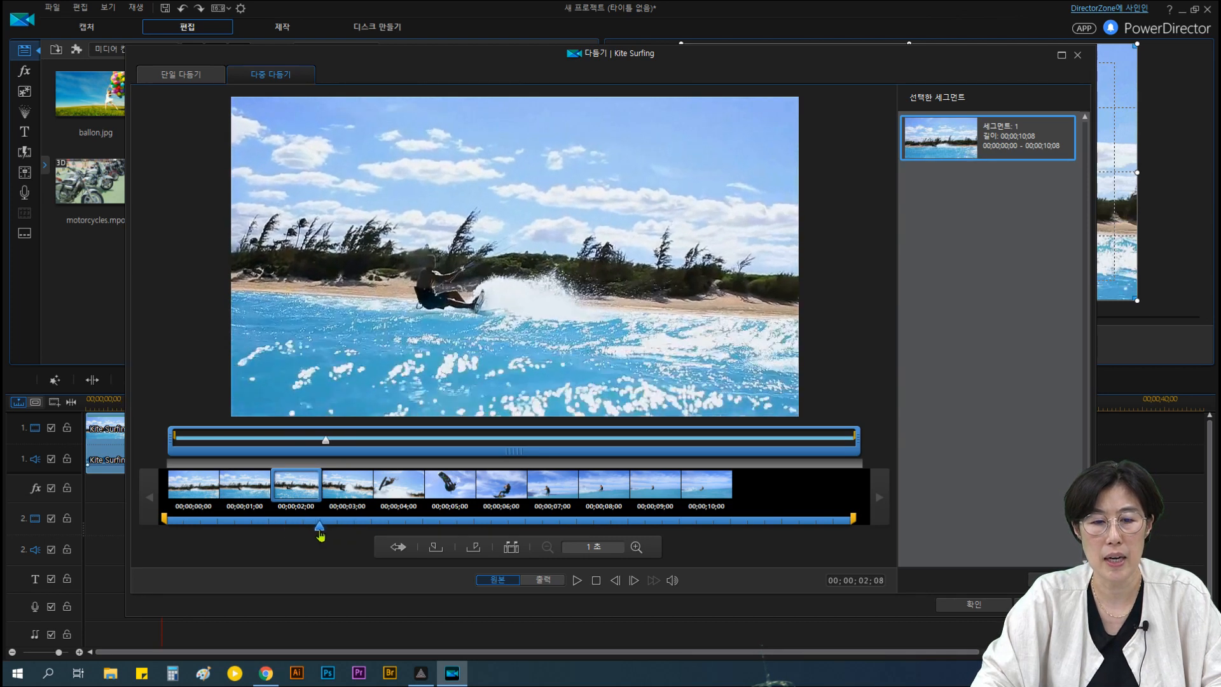
{"action": "left_click", "coordinate": [435, 551]}
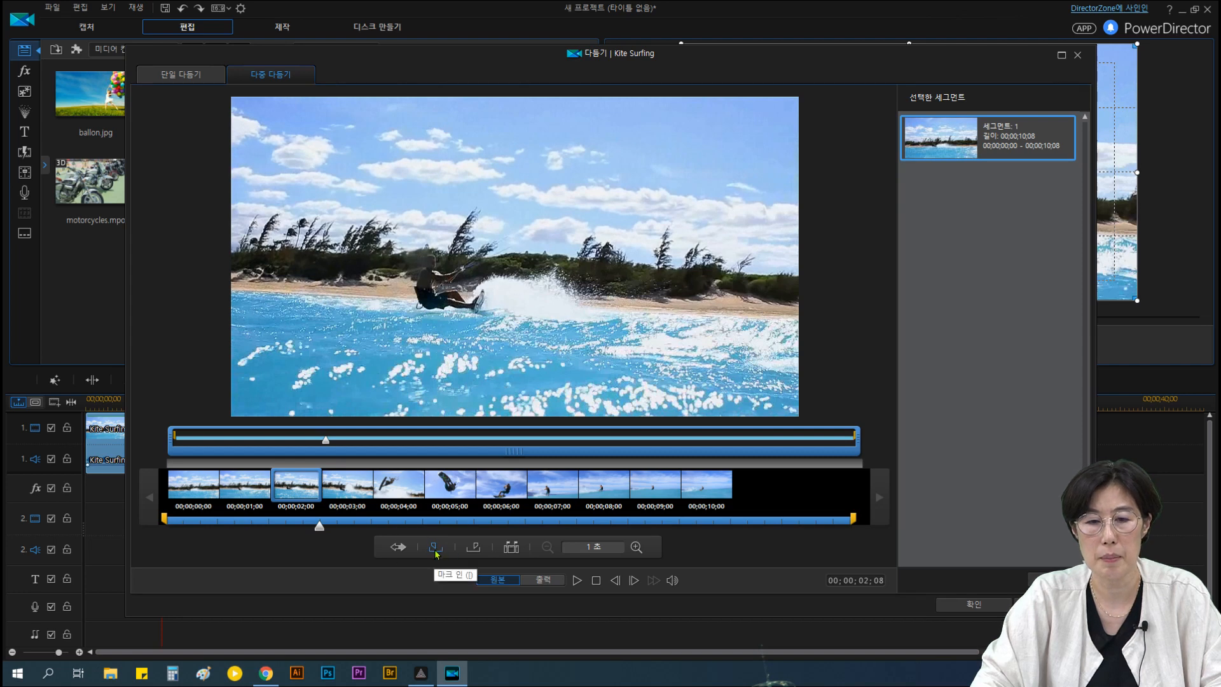
{"action": "left_click_drag", "start_coordinate": [320, 525], "coordinate": [459, 533]}
{"action": "left_click", "coordinate": [474, 550]}
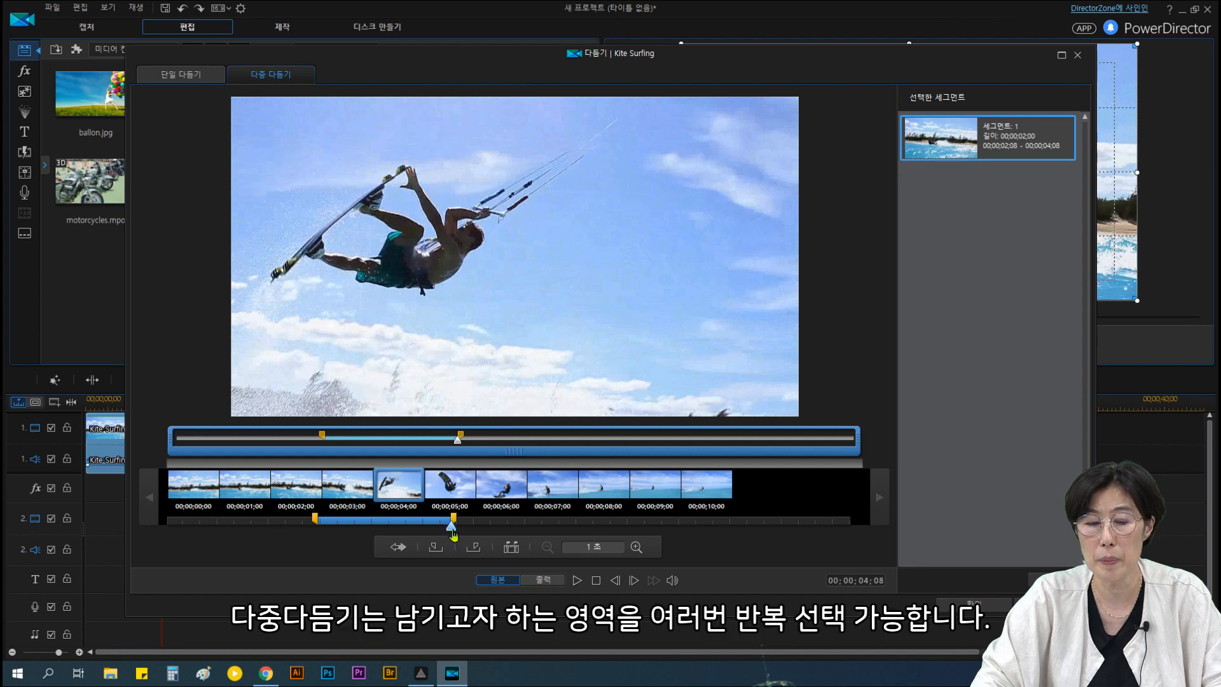
- Mark a second segment to keep from 00;00;05;23 to 00;00;07;05
{"action": "left_click_drag", "start_coordinate": [452, 533], "coordinate": [556, 533]}
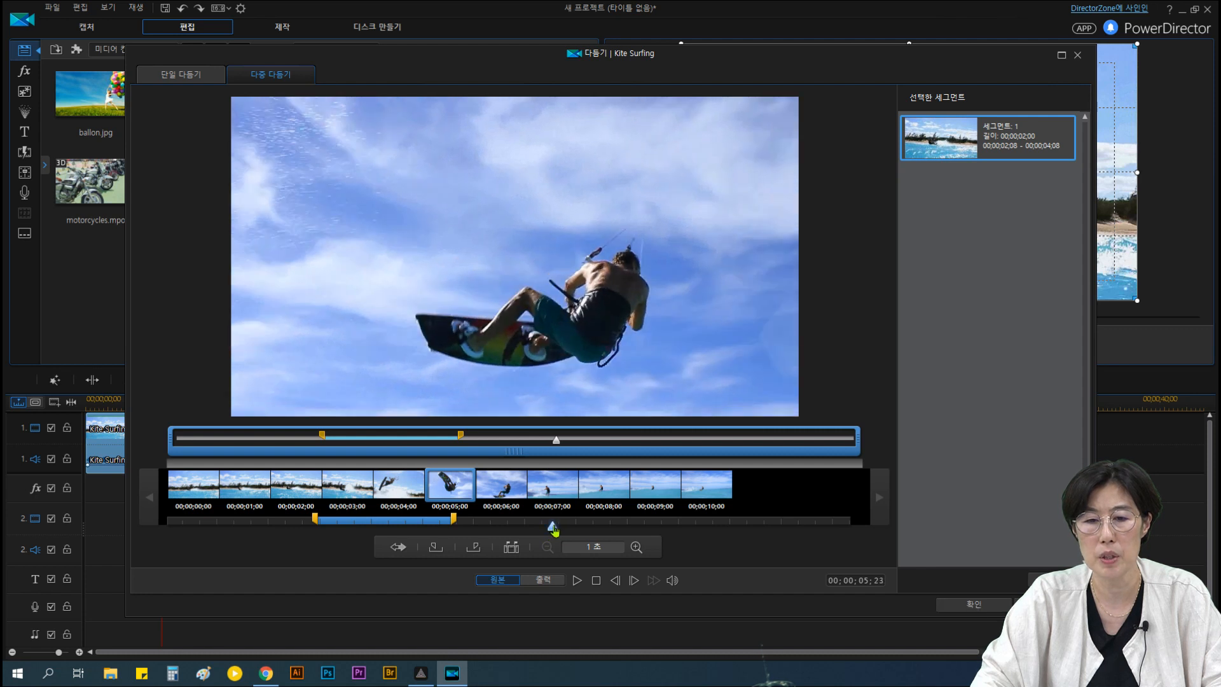
{"action": "left_click", "coordinate": [435, 549]}
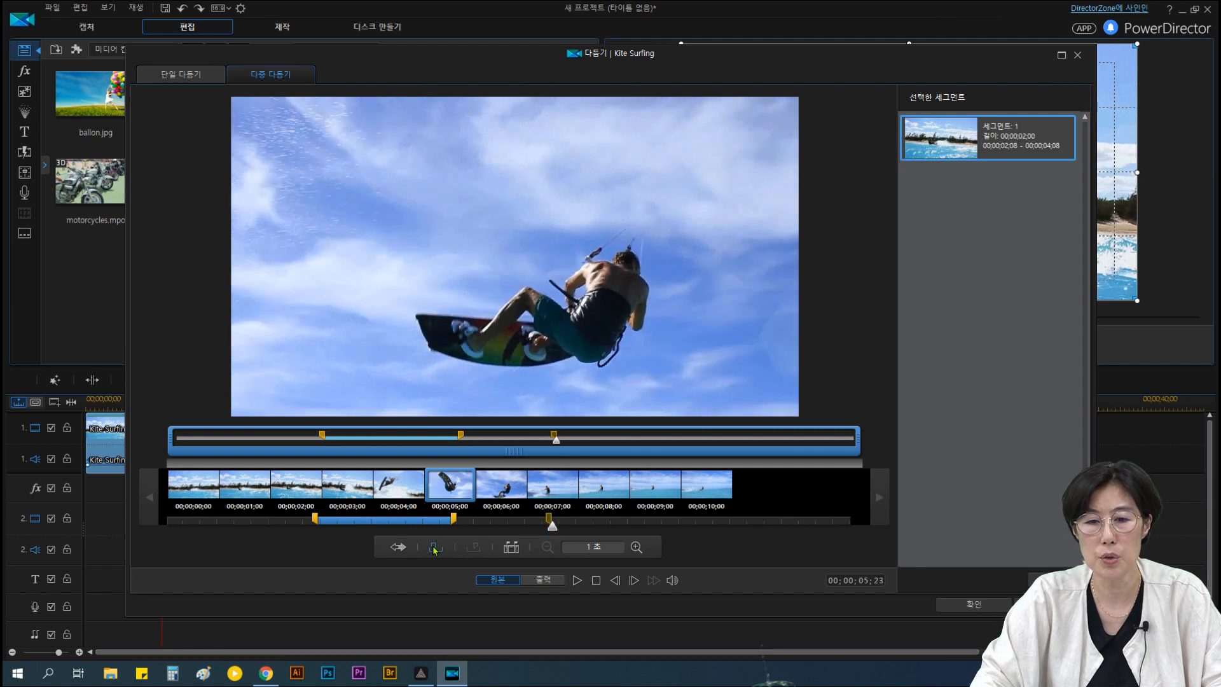
{"action": "left_click_drag", "start_coordinate": [553, 527], "coordinate": [646, 528]}
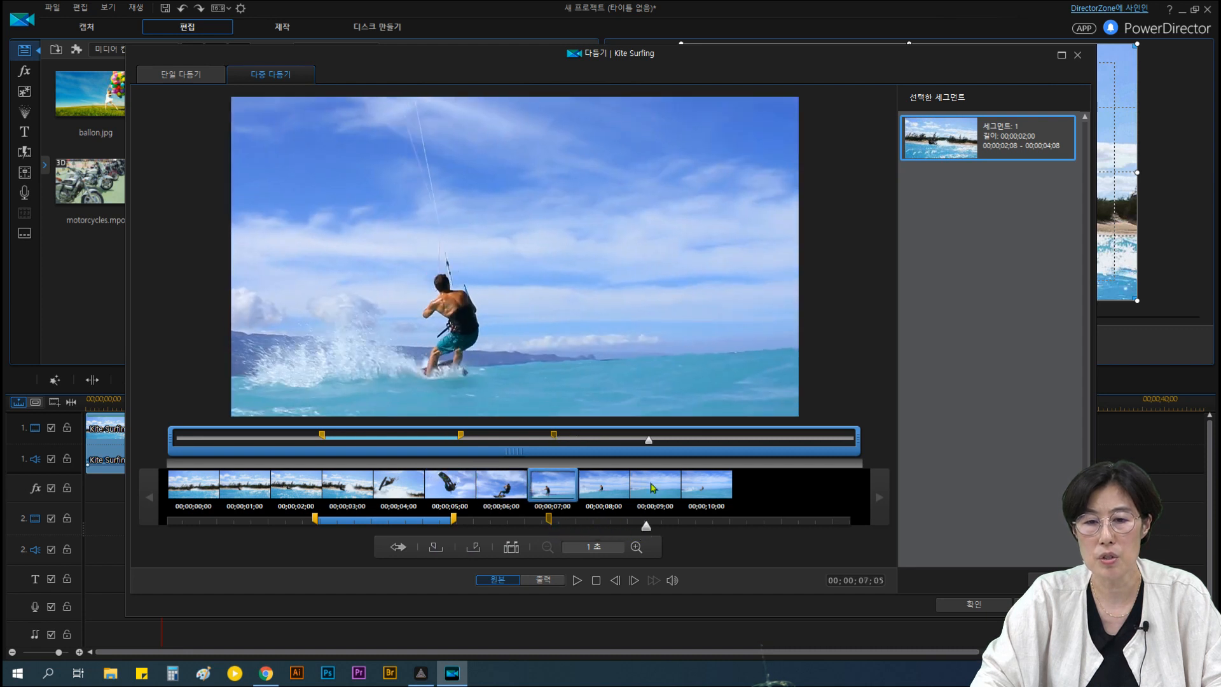
{"action": "left_click", "coordinate": [478, 551]}
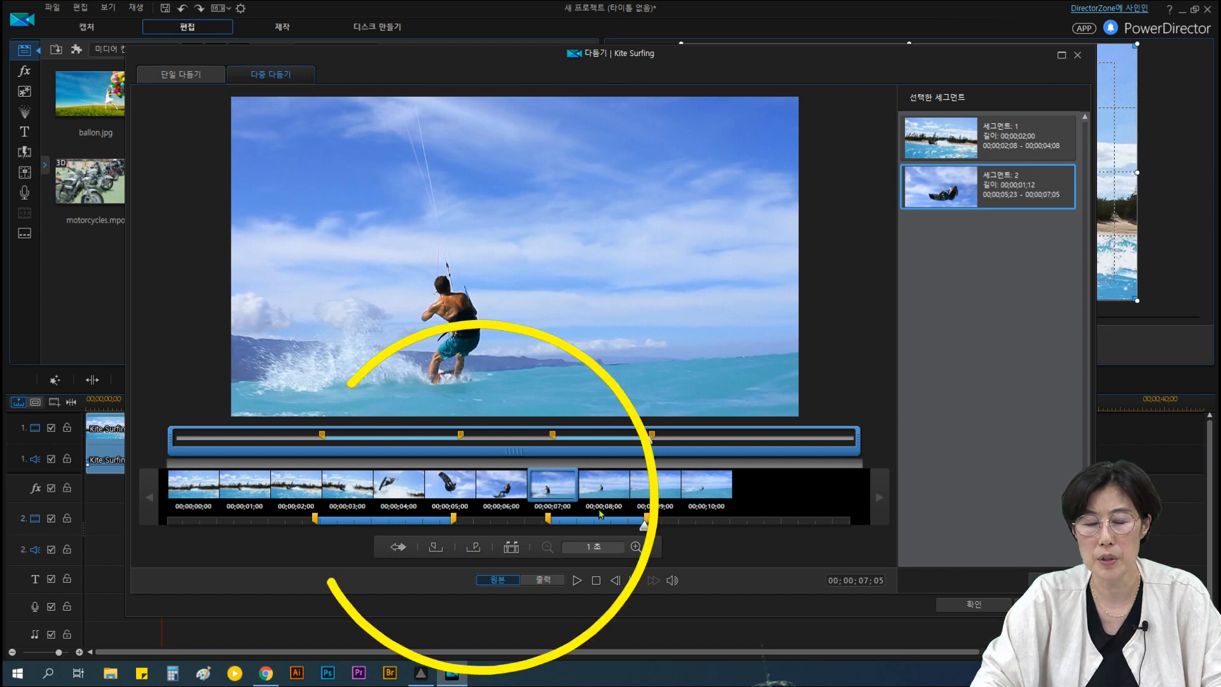
- Review both selected segments and apply the multi trim to the timeline clip
{"action": "left_click", "coordinate": [1004, 150]}
{"action": "left_click", "coordinate": [1012, 180]}
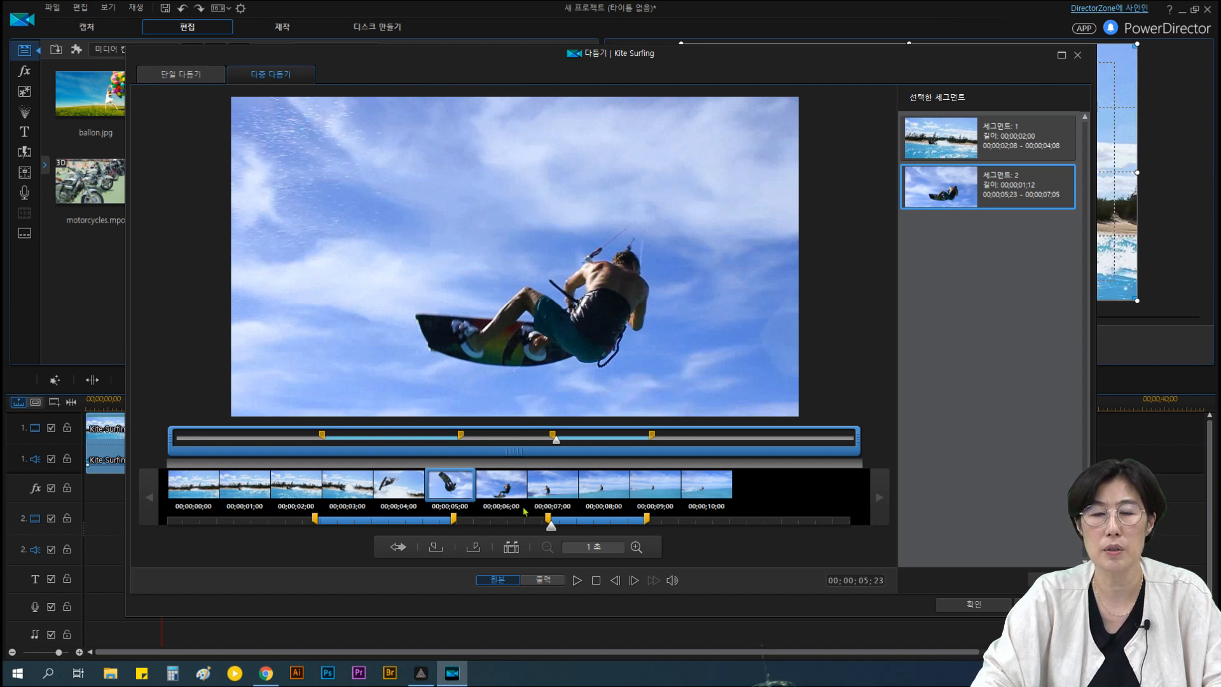
{"action": "left_click", "coordinate": [976, 608]}
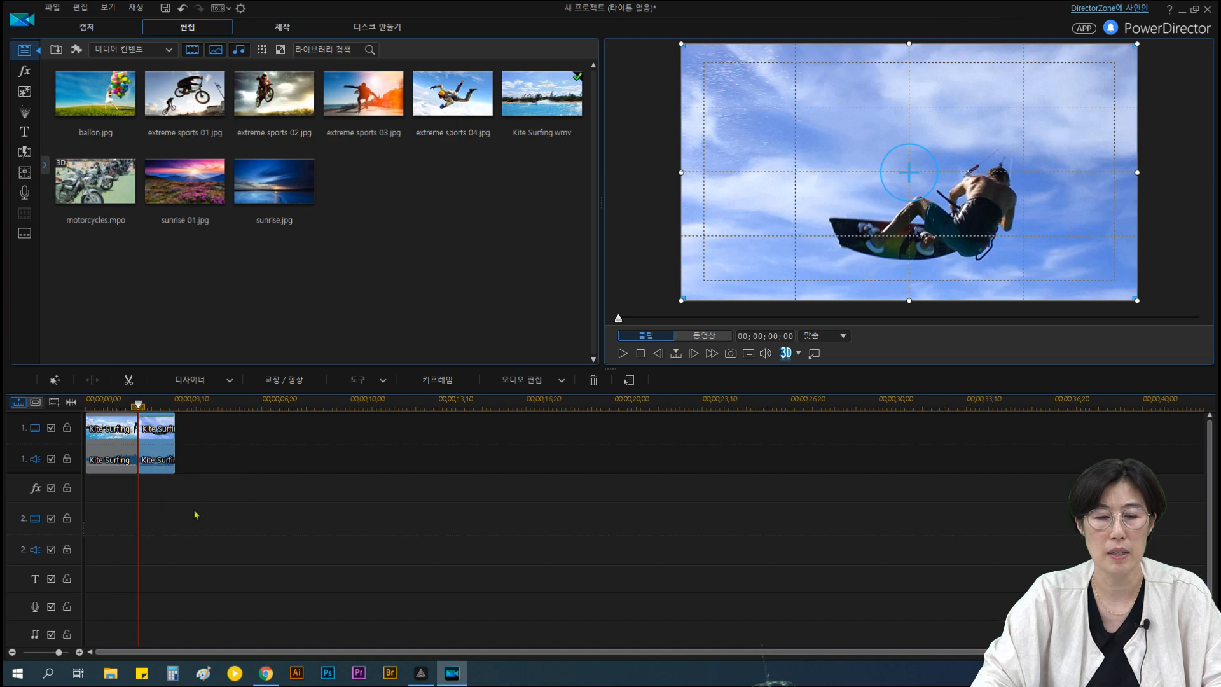
- Undo the multi trim, then delete every clip from the timeline and all media from the library
{"action": "left_click", "coordinate": [182, 9]}
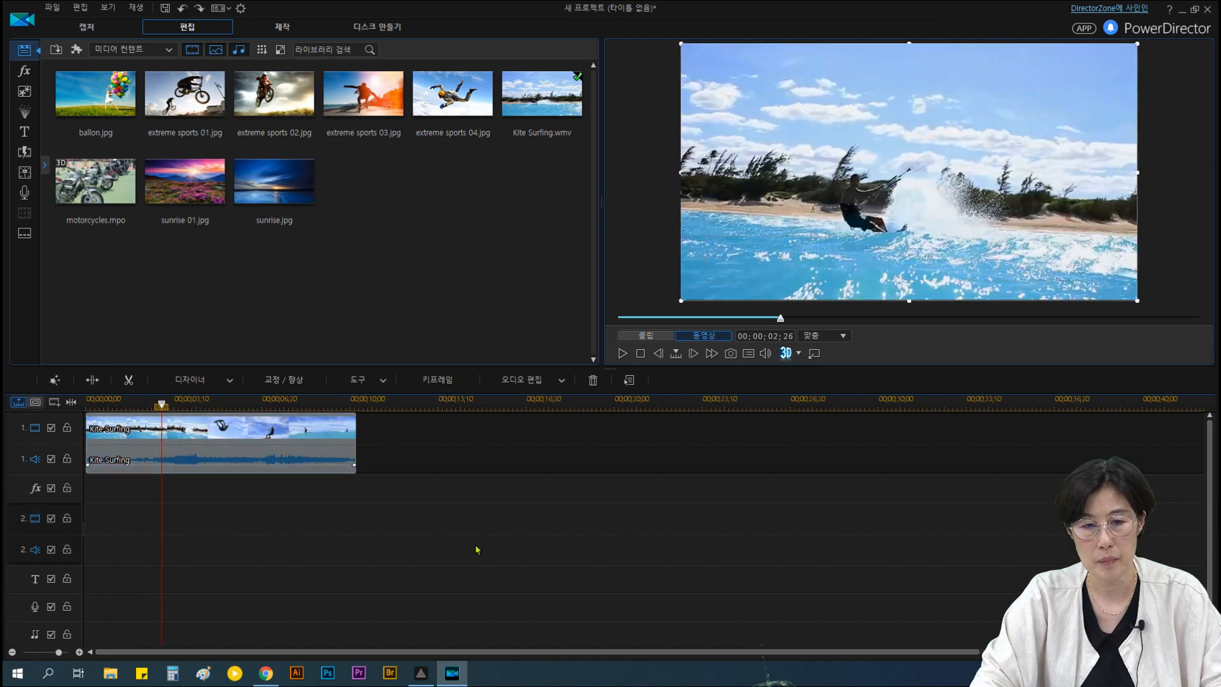
{"action": "left_click_drag", "start_coordinate": [444, 498], "coordinate": [38, 419]}
{"action": "key", "text": "Delete"}
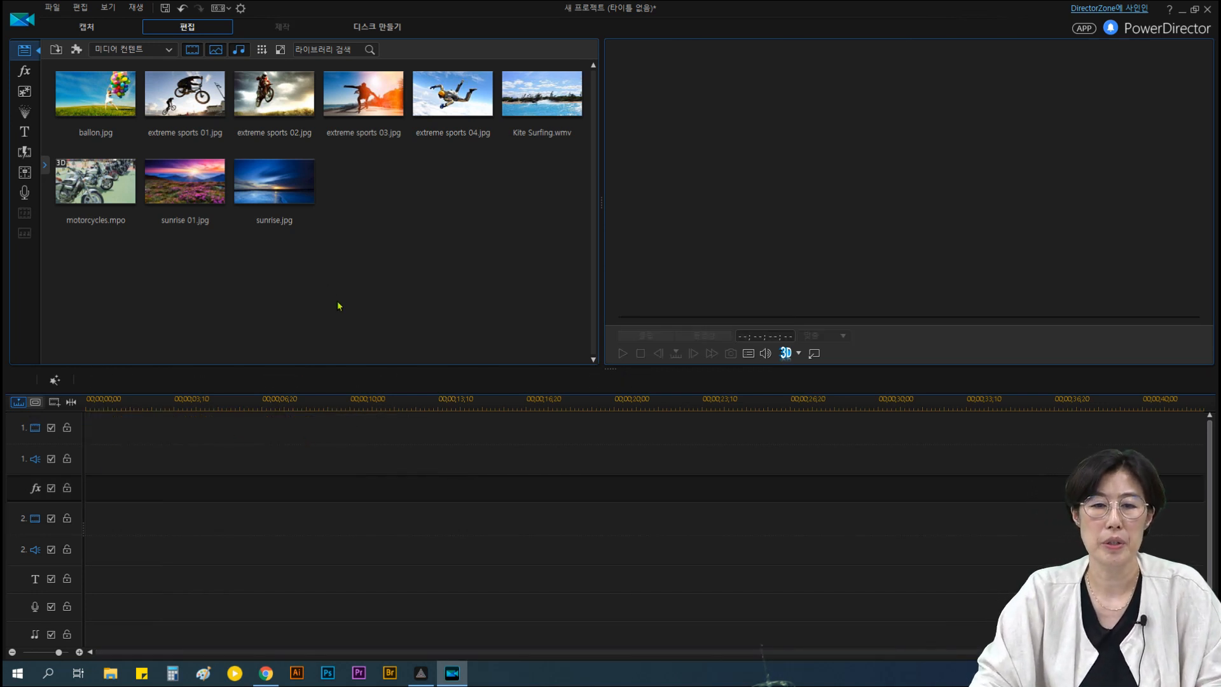
{"action": "left_click_drag", "start_coordinate": [570, 286], "coordinate": [89, 113]}
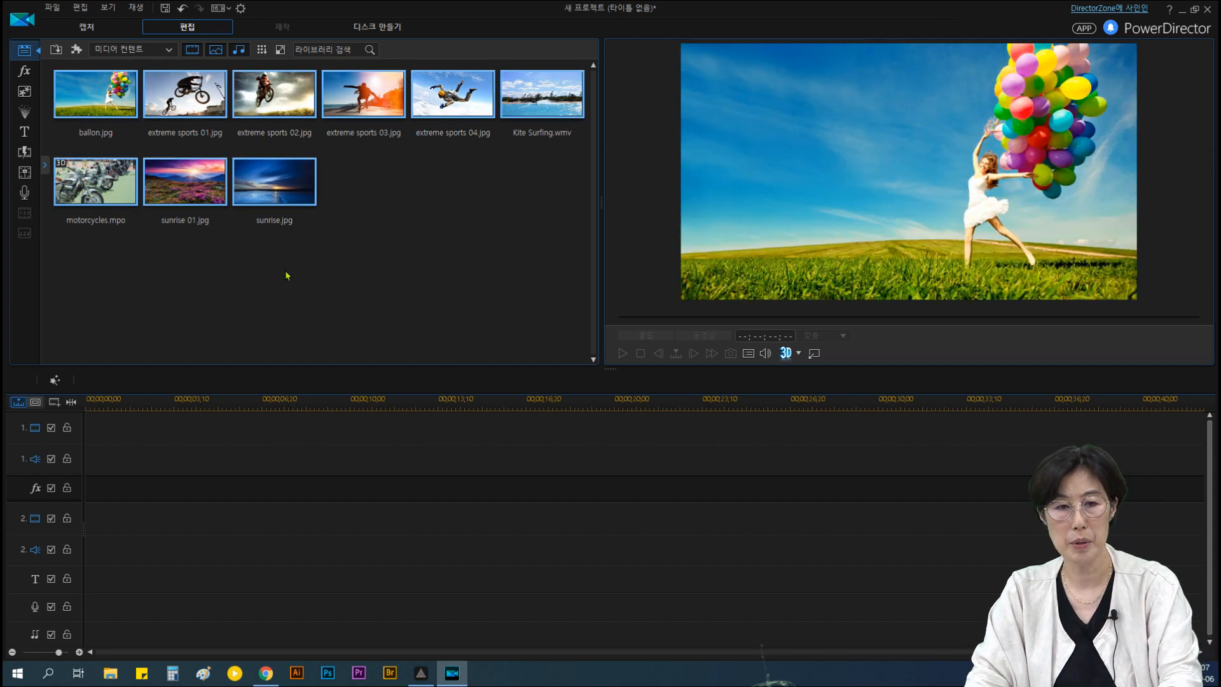
{"action": "key", "text": "Delete"}
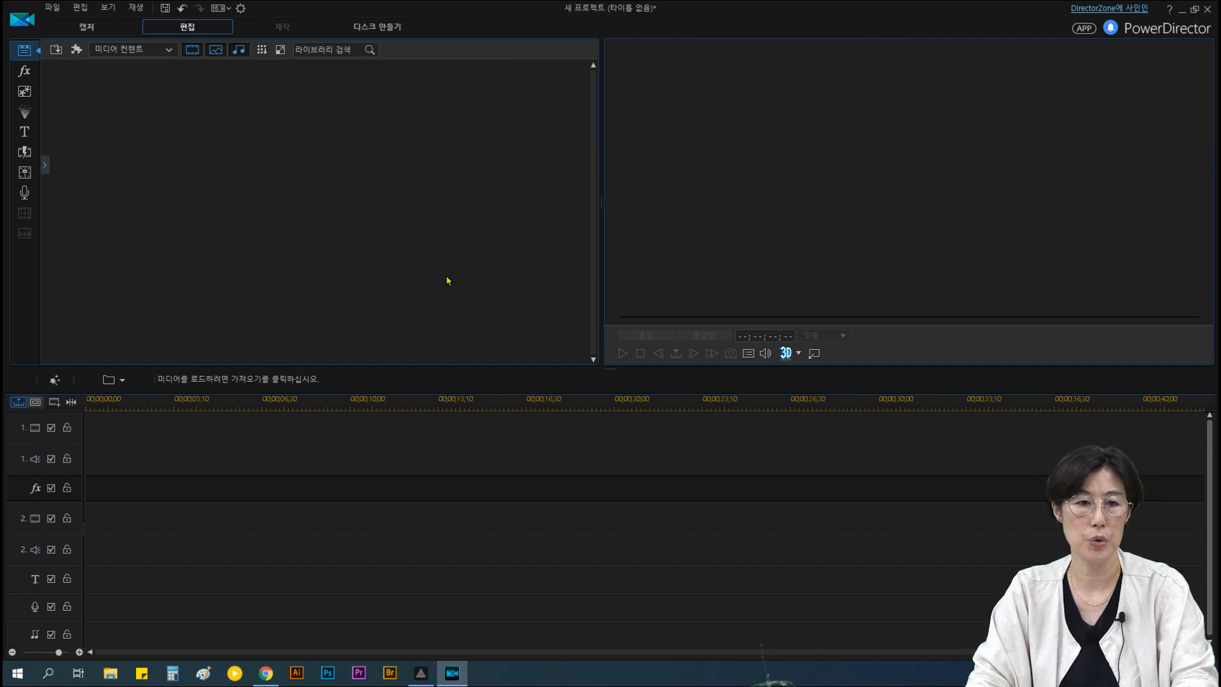
- Import the 2강예제 media folder from 다운로드 > 영등포50 into the empty media library
{"action": "left_click", "coordinate": [56, 50]}
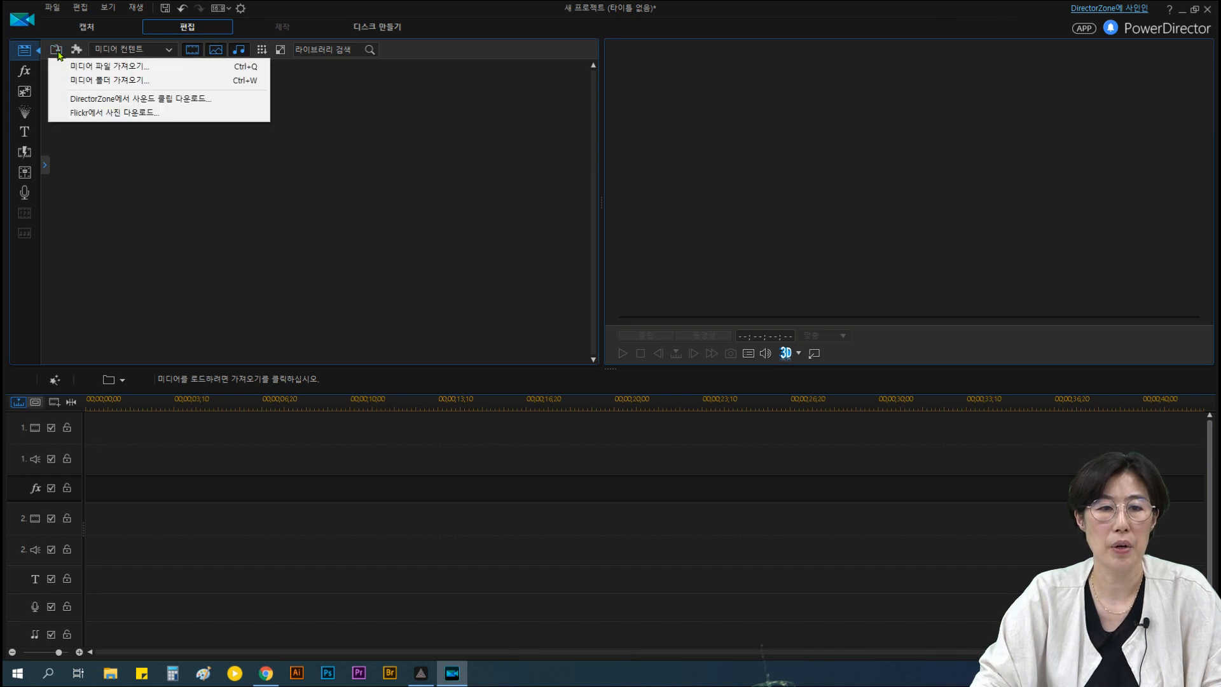
{"action": "left_click", "coordinate": [75, 82]}
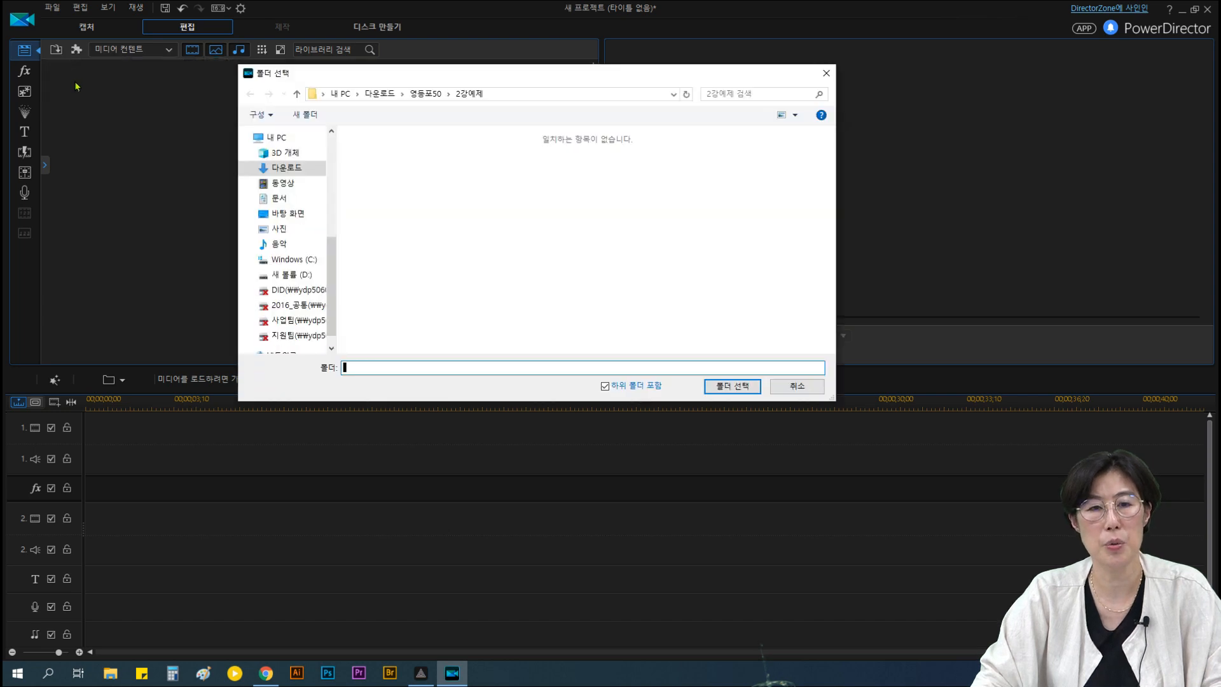
{"action": "left_click", "coordinate": [430, 99]}
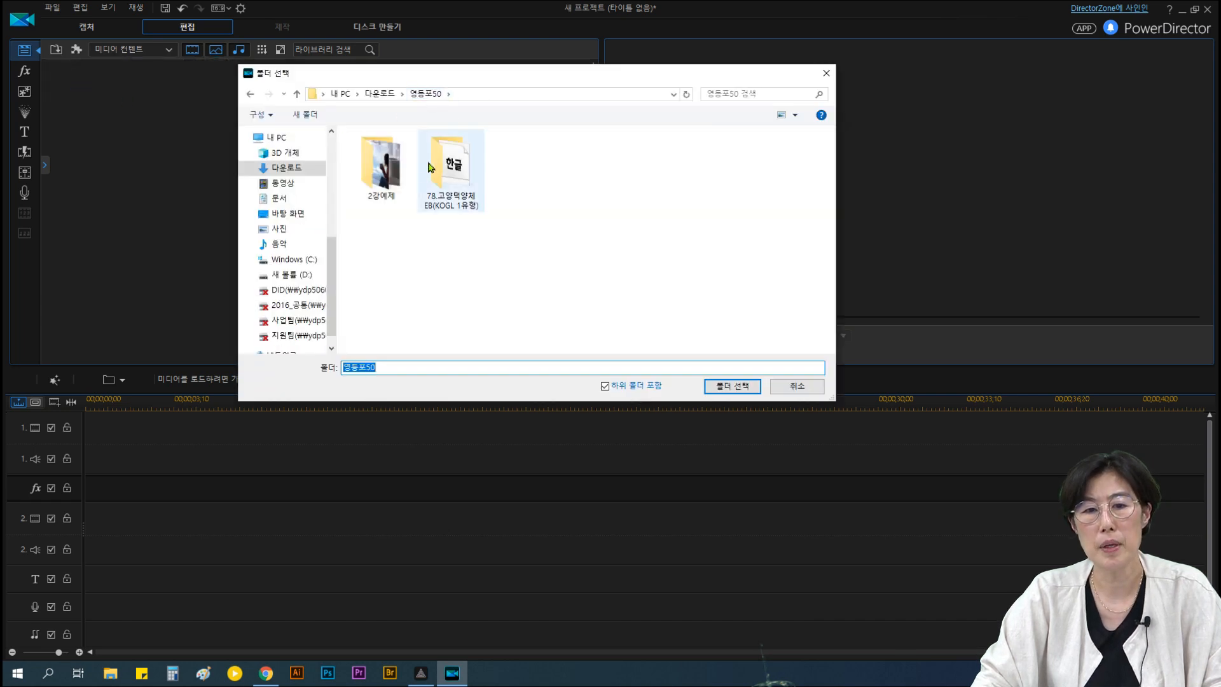
{"action": "left_click", "coordinate": [385, 172]}
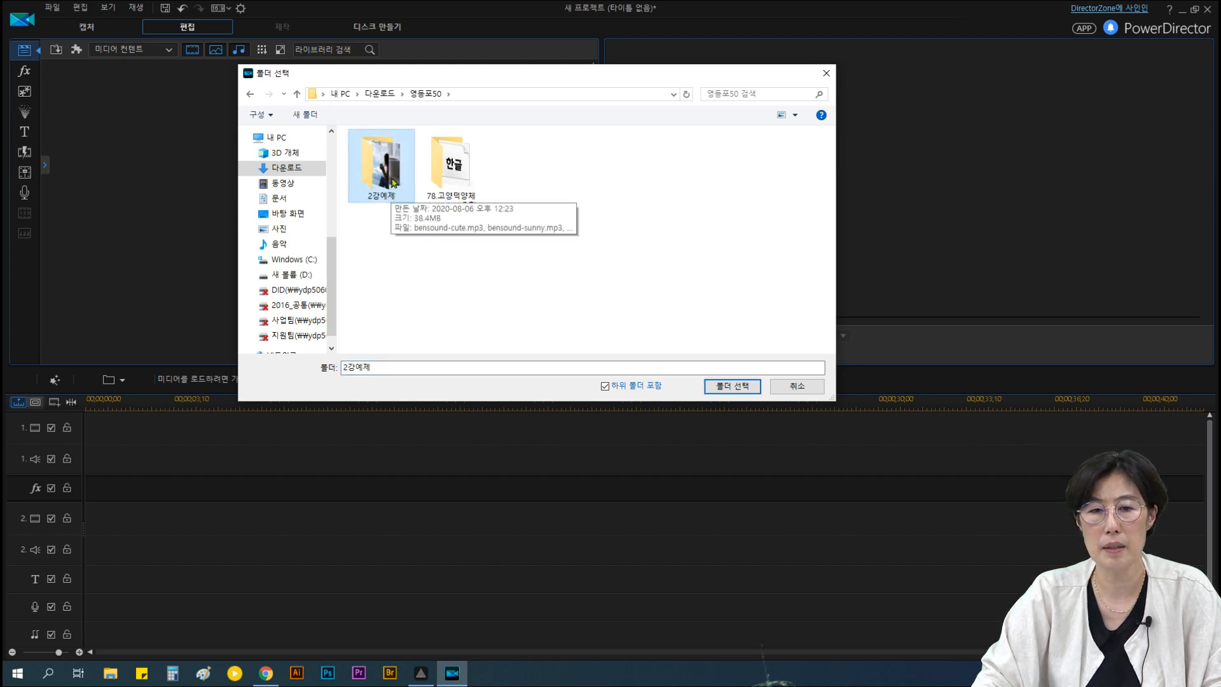
{"action": "left_click", "coordinate": [715, 386]}
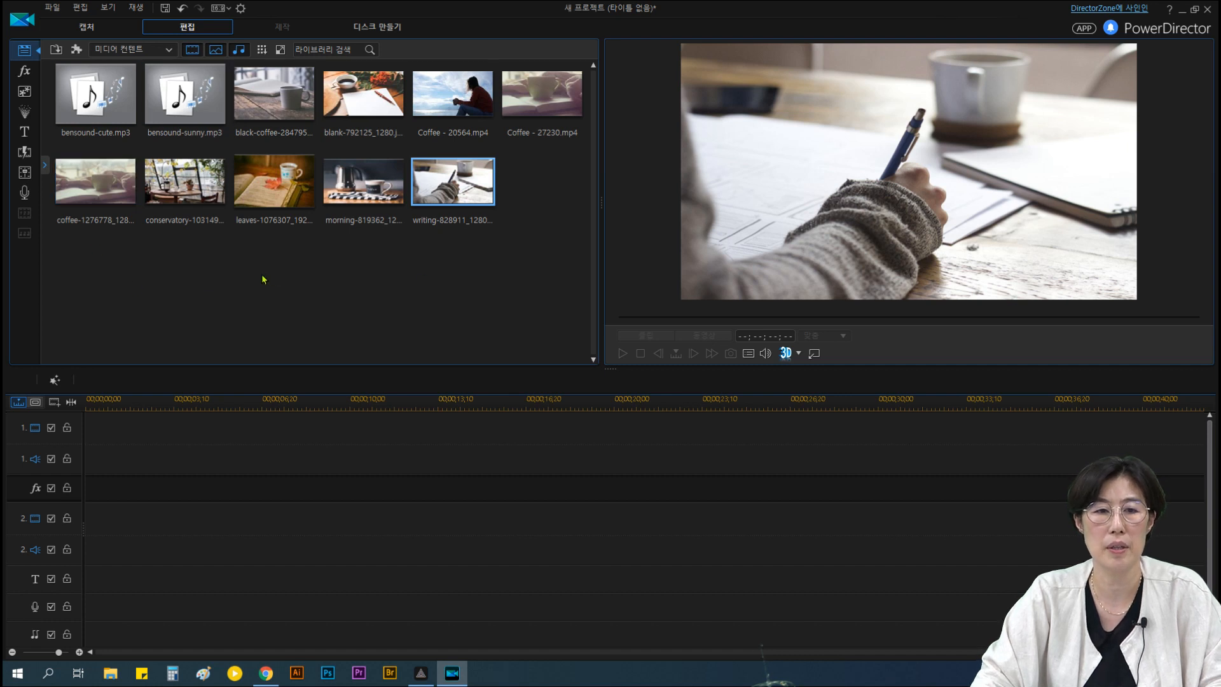
- Place bensound-cute.mp3 at the start of the first audio track, enlarging the track and setting the playhead at 00;00;10;11
{"action": "left_click_drag", "start_coordinate": [109, 94], "coordinate": [86, 459]}
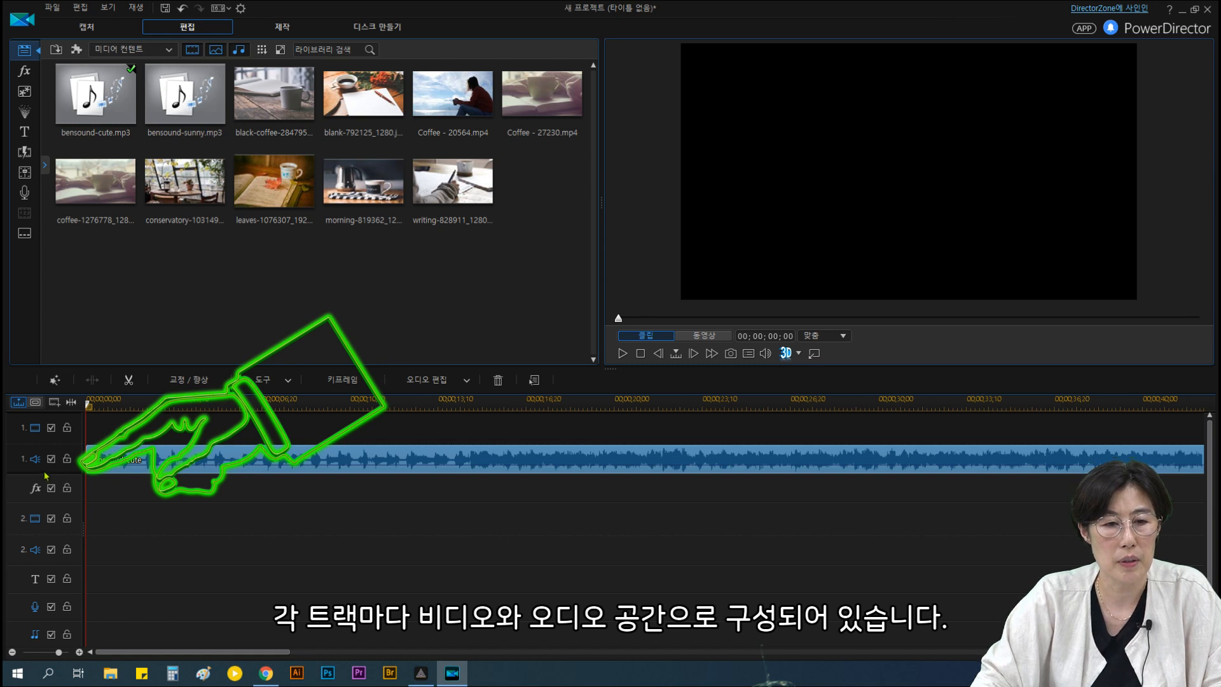
{"action": "left_click_drag", "start_coordinate": [45, 472], "coordinate": [33, 517]}
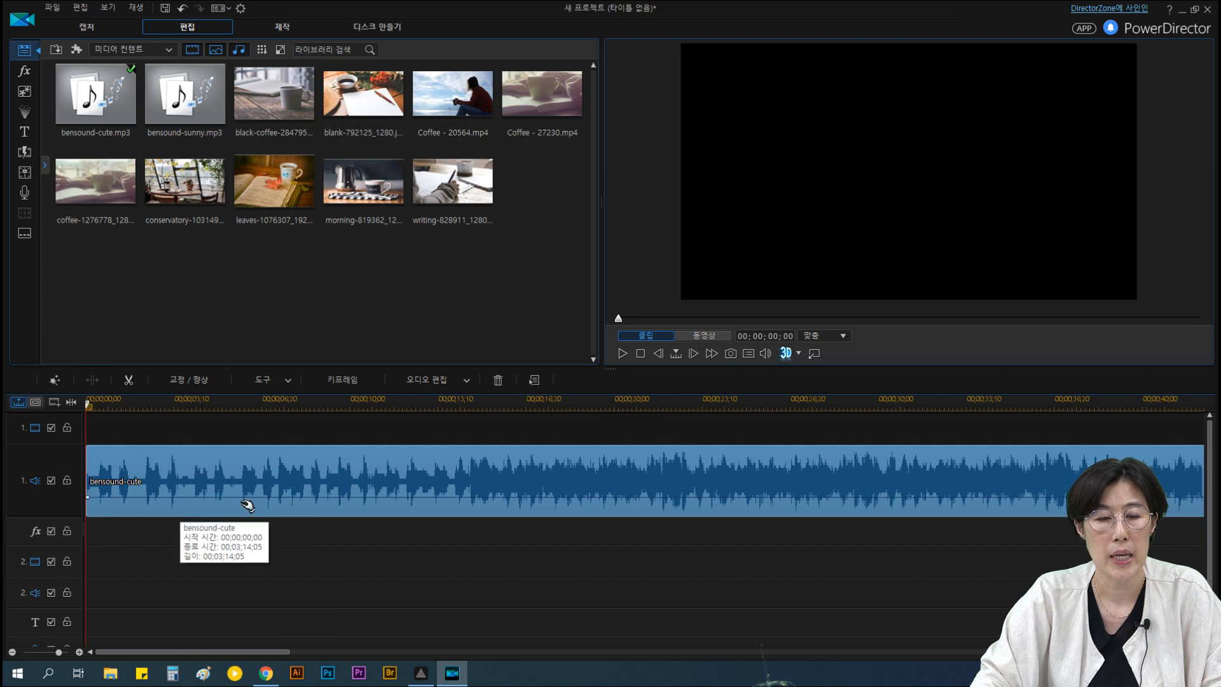
{"action": "left_click", "coordinate": [769, 402]}
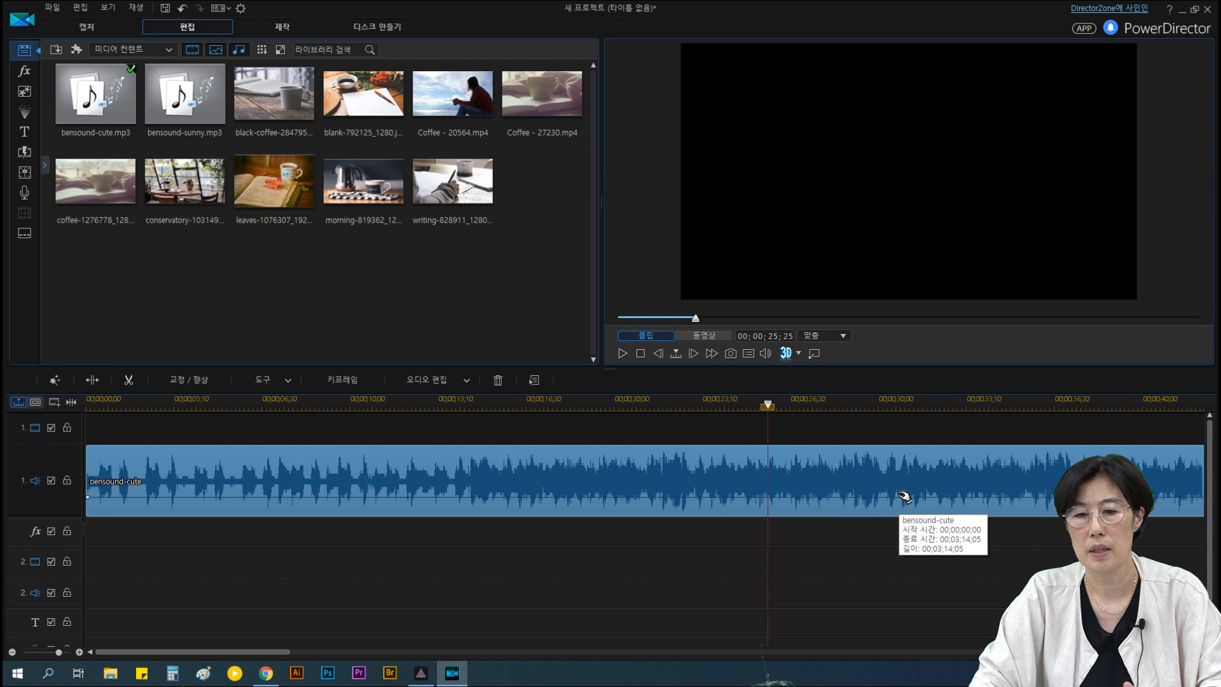
{"action": "left_click_drag", "start_coordinate": [776, 411], "coordinate": [365, 418]}
{"action": "left_click", "coordinate": [487, 462]}
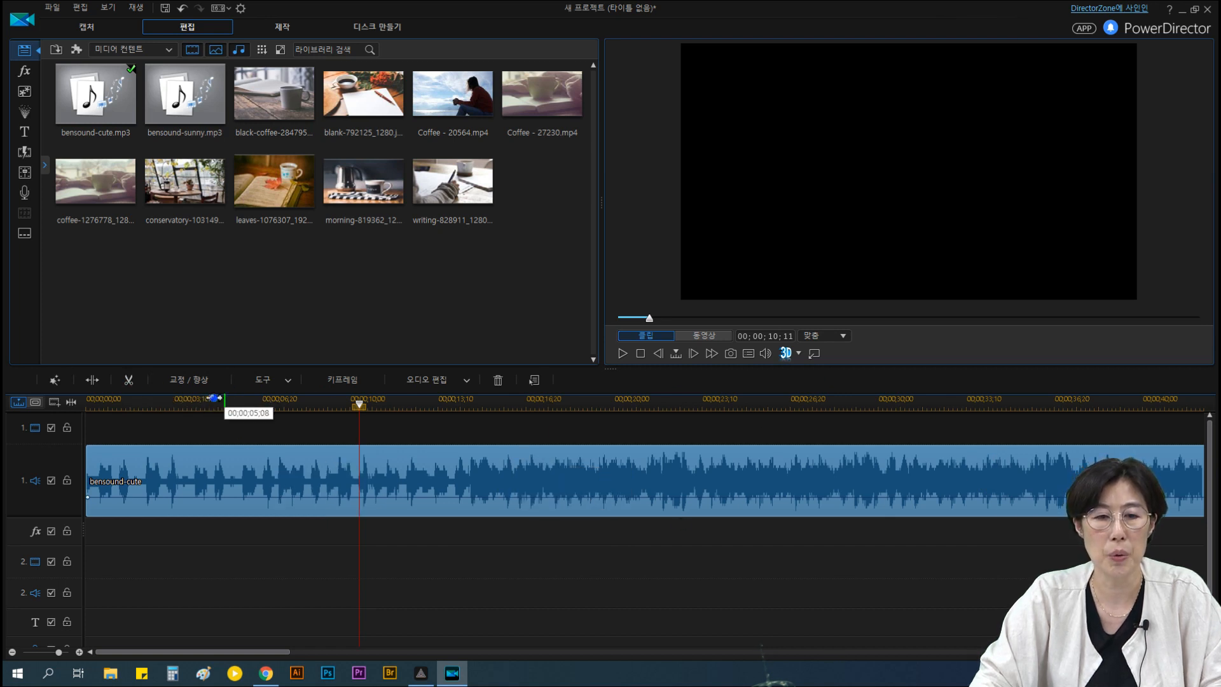
- Trim the bensound-cute audio clip to the range from 00;00;41;06 to 00;02;23;05
{"action": "left_click", "coordinate": [129, 380]}
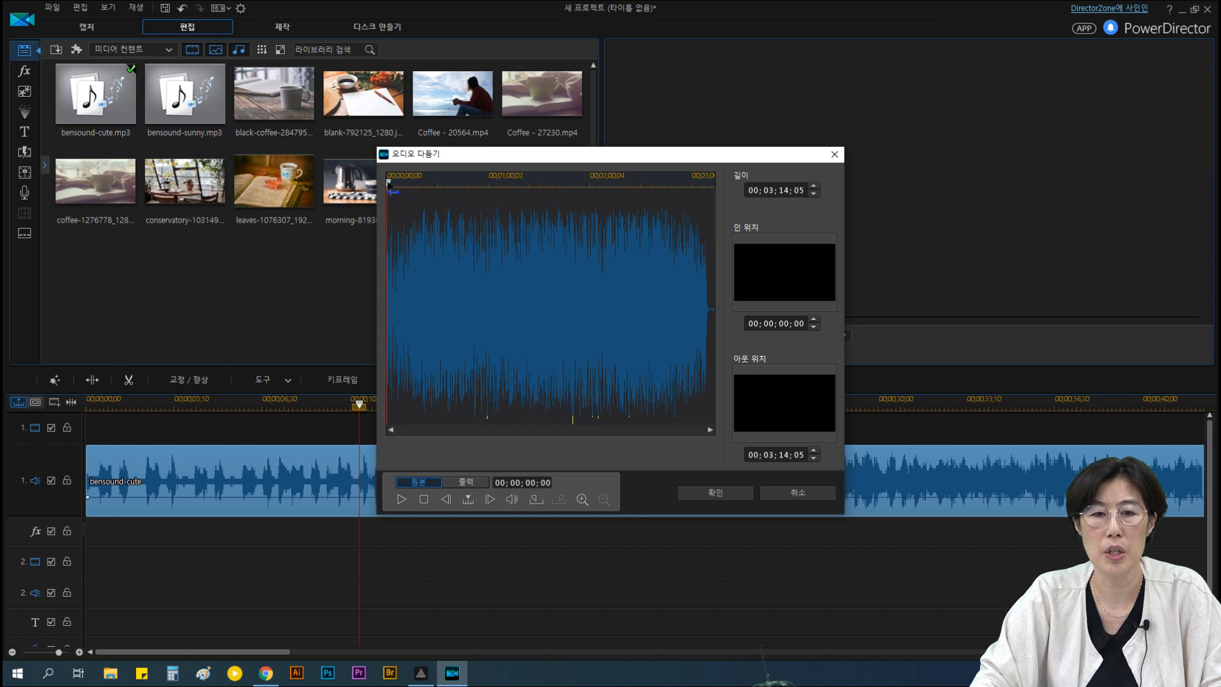
{"action": "left_click_drag", "start_coordinate": [389, 184], "coordinate": [460, 193]}
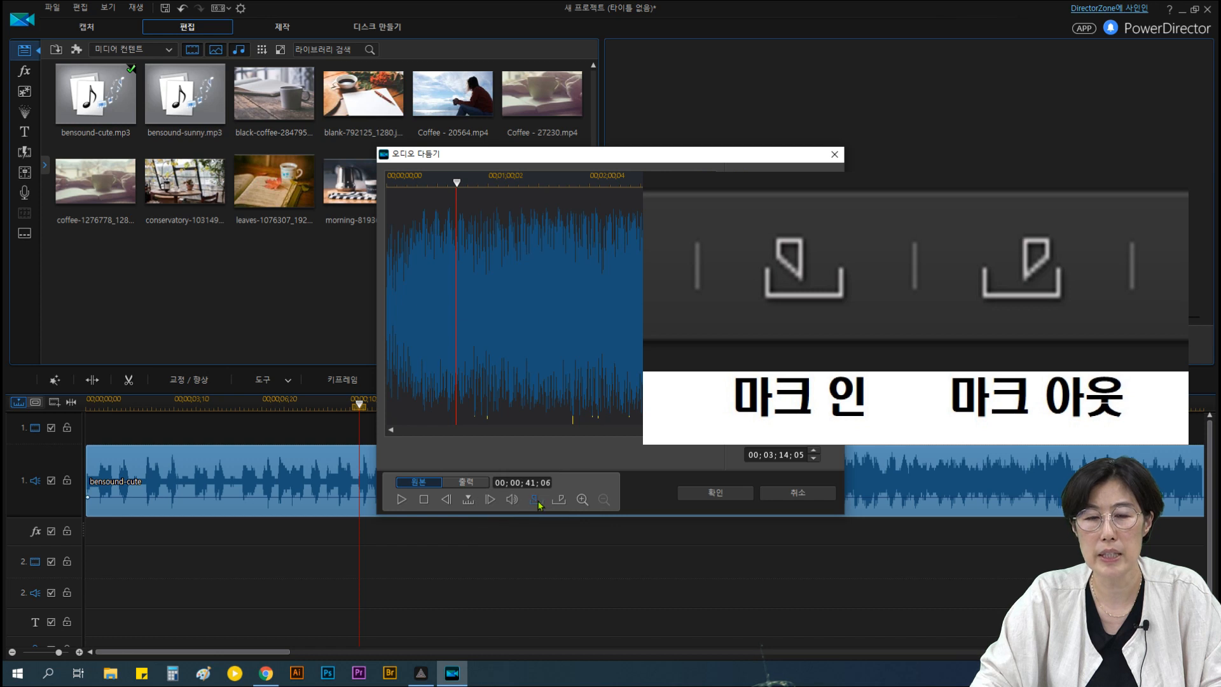
{"action": "left_click", "coordinate": [542, 505]}
{"action": "left_click_drag", "start_coordinate": [463, 192], "coordinate": [528, 200]}
{"action": "left_click_drag", "start_coordinate": [592, 198], "coordinate": [630, 201]}
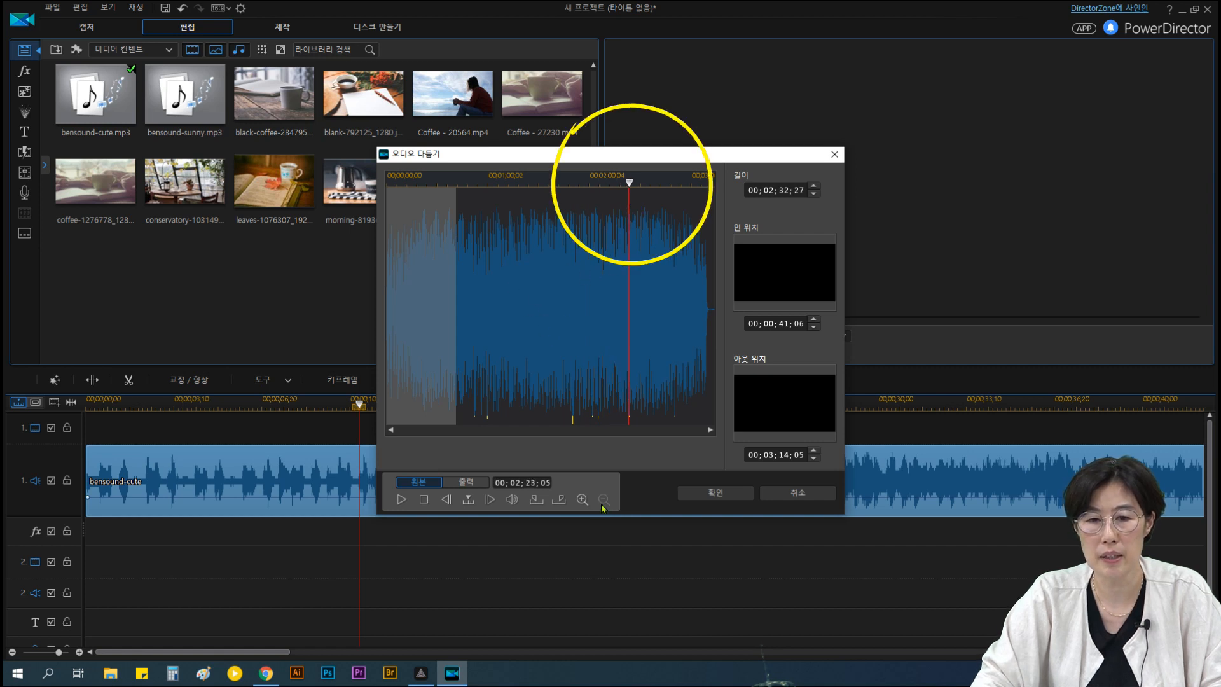
{"action": "left_click", "coordinate": [564, 505]}
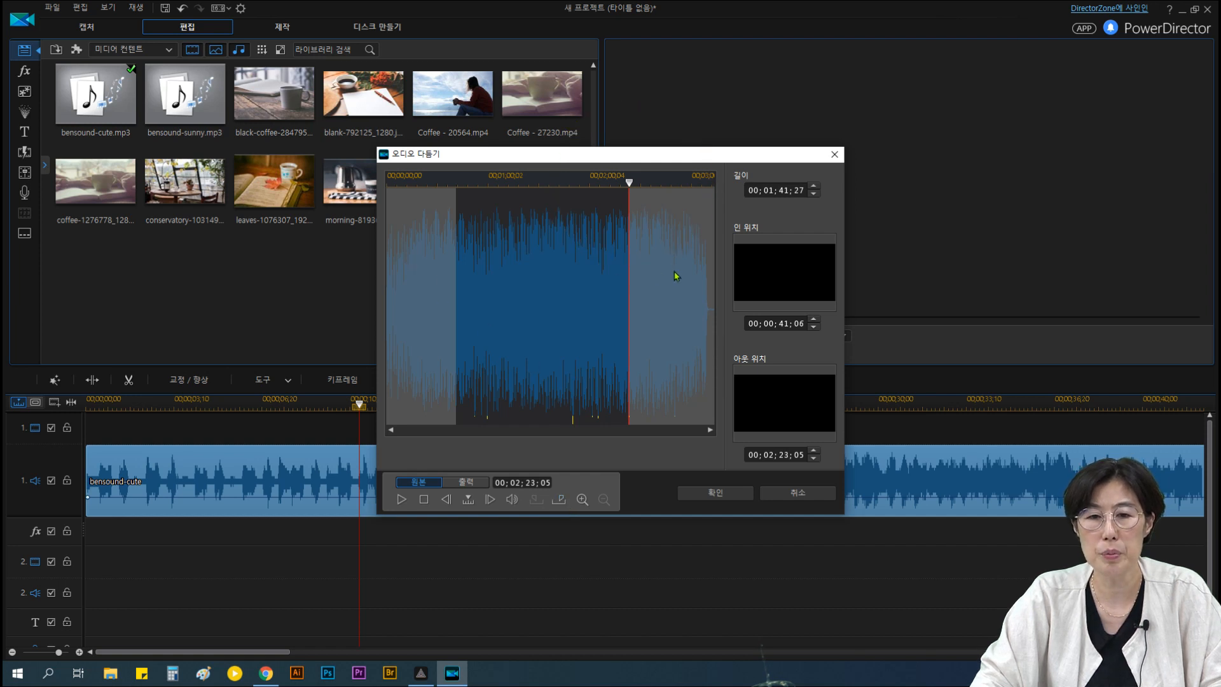
{"action": "left_click", "coordinate": [694, 495]}
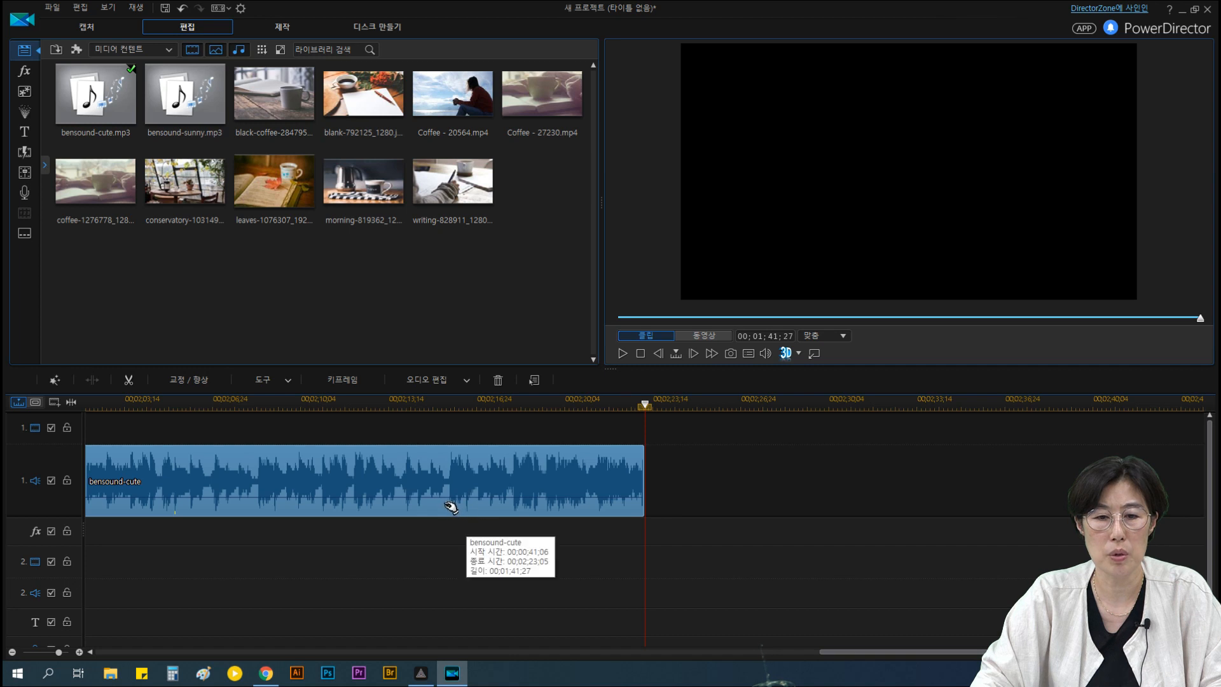
- Raise the volume of audio 1 to +0.7 dB in the audio mixing room with the playhead at 00;02;01;19
{"action": "left_click", "coordinate": [25, 173]}
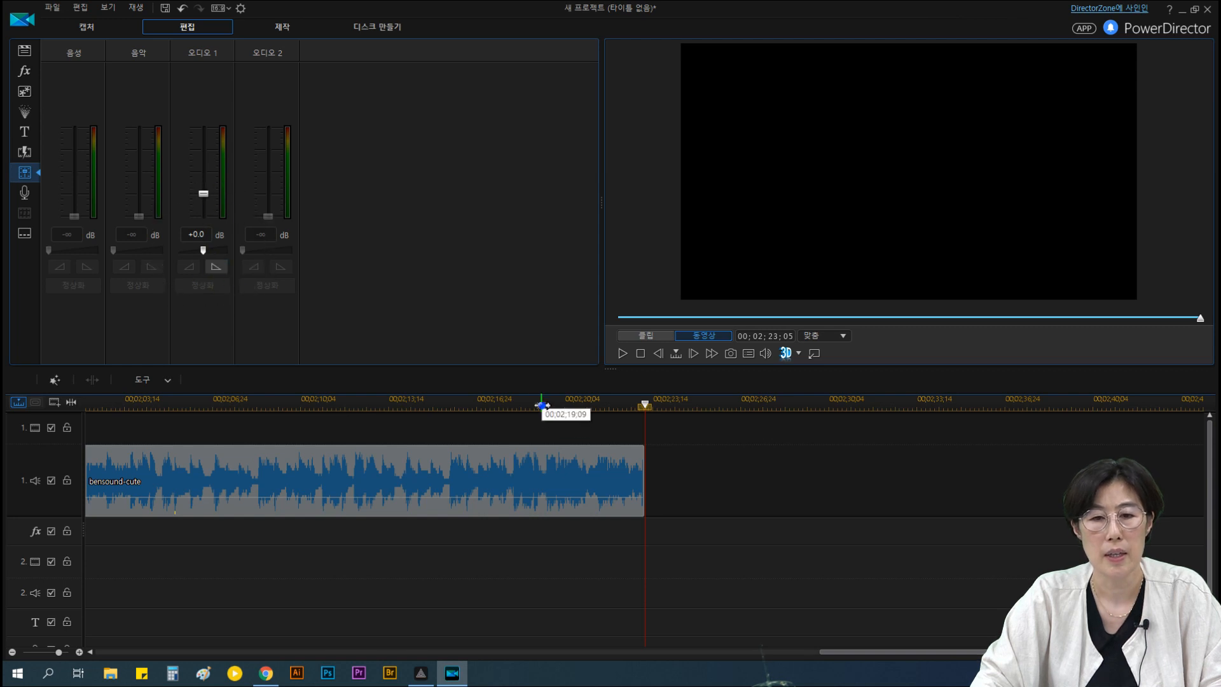
{"action": "left_click", "coordinate": [88, 403]}
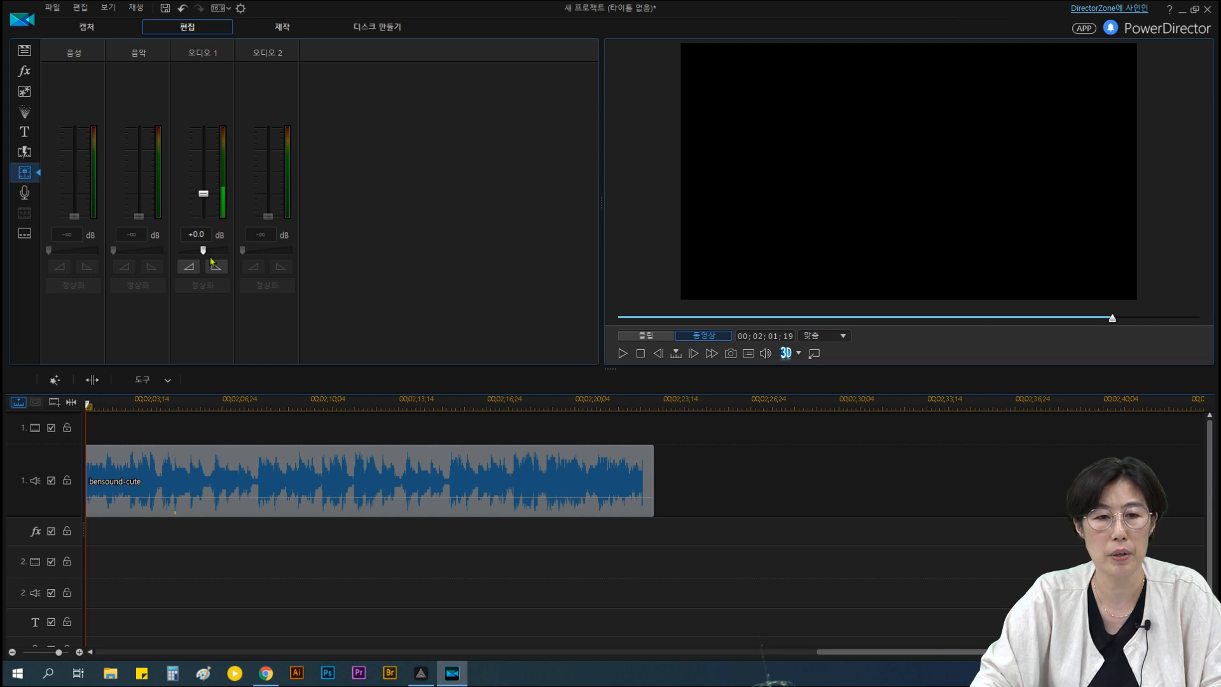
{"action": "mouse_move", "coordinate": [207, 202]}
{"action": "left_mouse_down"}
{"action": "mouse_move", "coordinate": [220, 152]}
{"action": "mouse_move", "coordinate": [218, 213]}
{"action": "mouse_move", "coordinate": [217, 192]}
{"action": "left_mouse_up"}
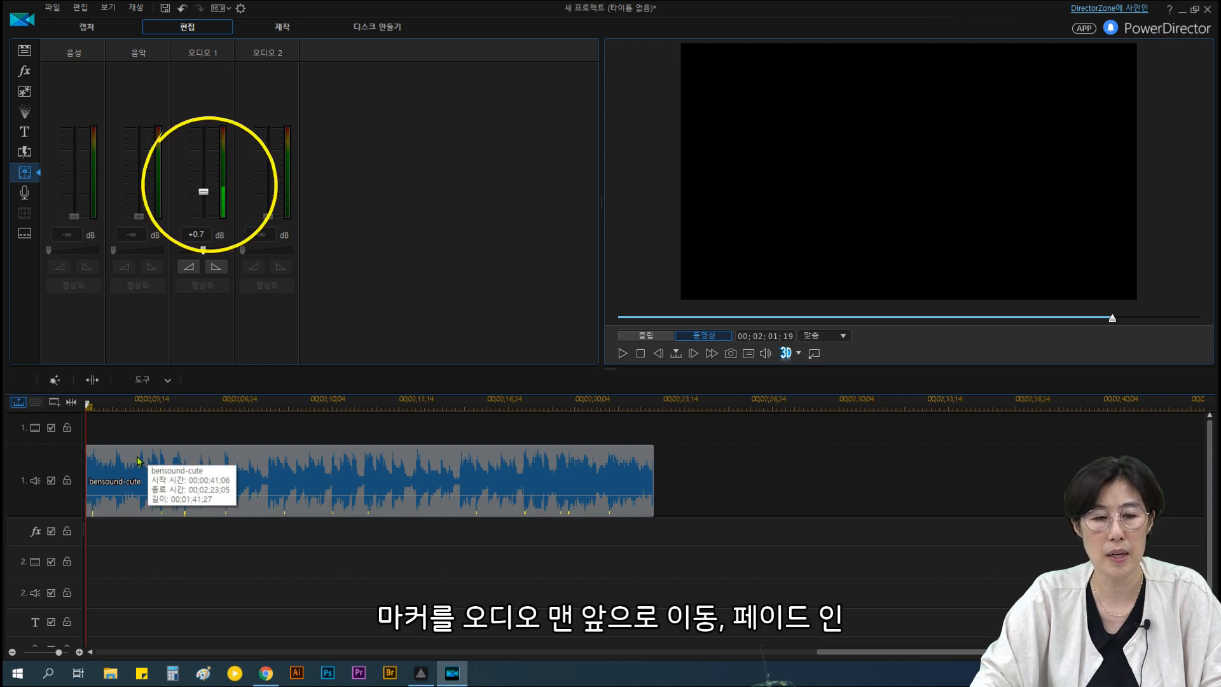
- Add a fade-in at 00;02;01;19 and a fade-out starting at 00;02;21;01 to the bensound-cute clip
{"action": "left_click", "coordinate": [189, 267]}
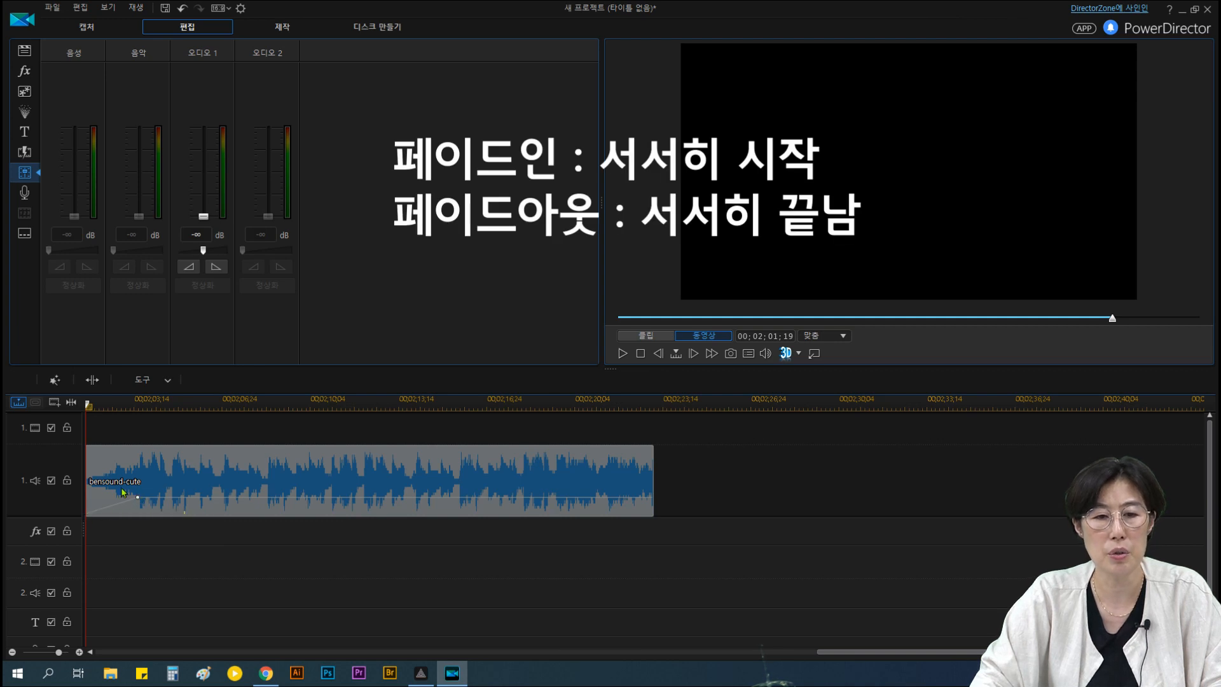
{"action": "left_click", "coordinate": [597, 405]}
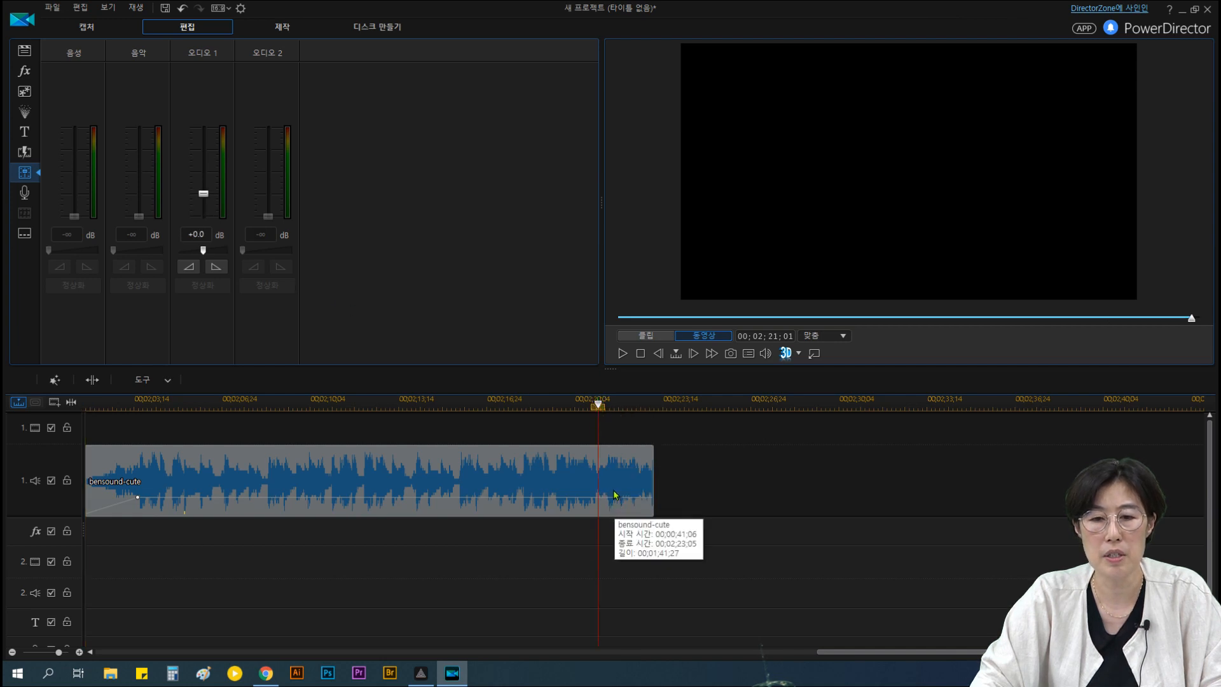
{"action": "left_click", "coordinate": [216, 268]}
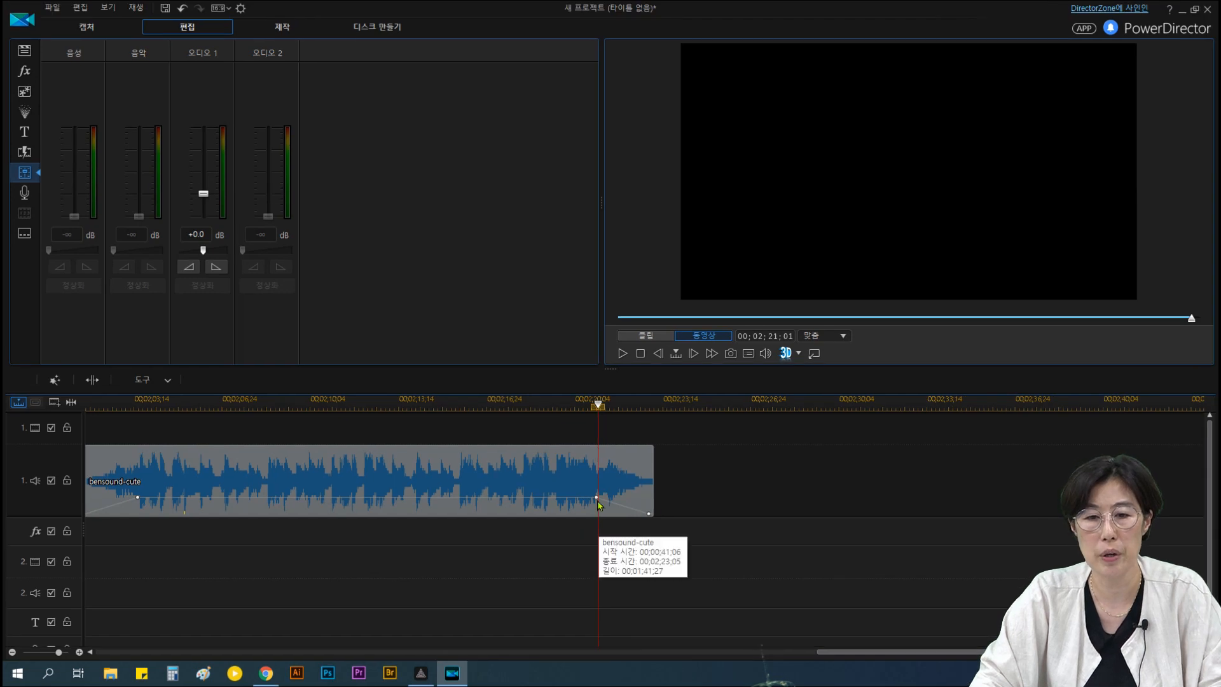
- Raise the fade-out's end keyframe and lower it back to silence, then restore the clip's original volume
{"action": "left_click", "coordinate": [649, 515]}
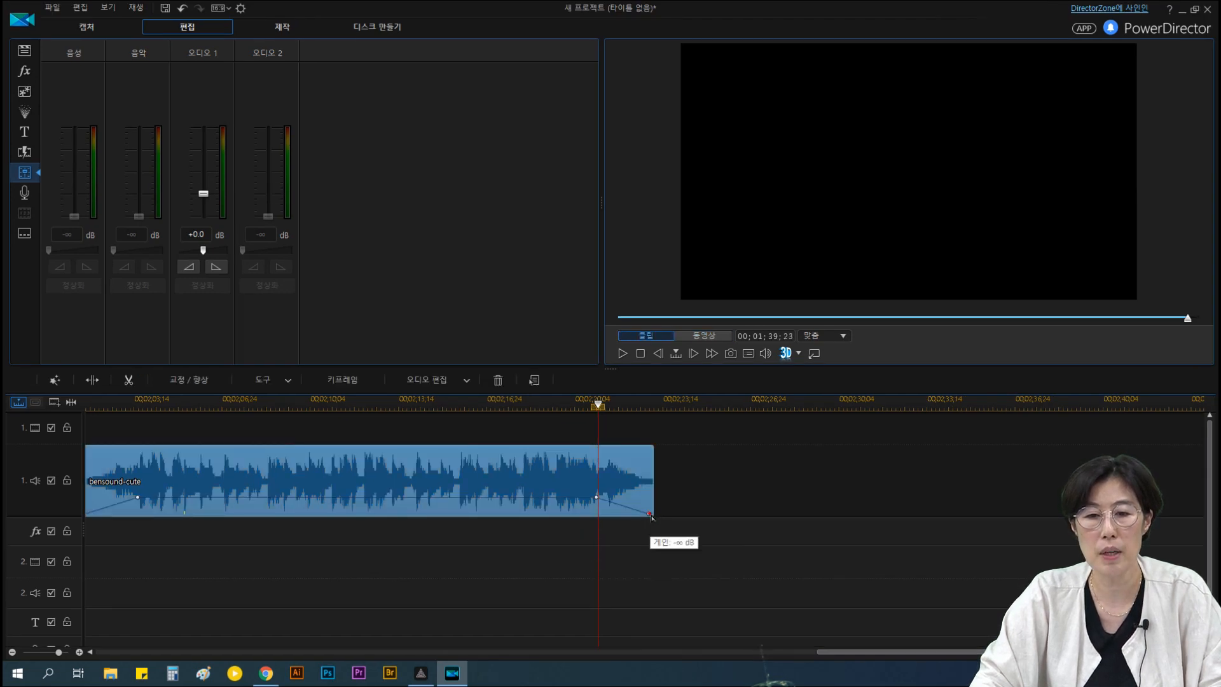
{"action": "left_click_drag", "start_coordinate": [650, 515], "coordinate": [652, 474]}
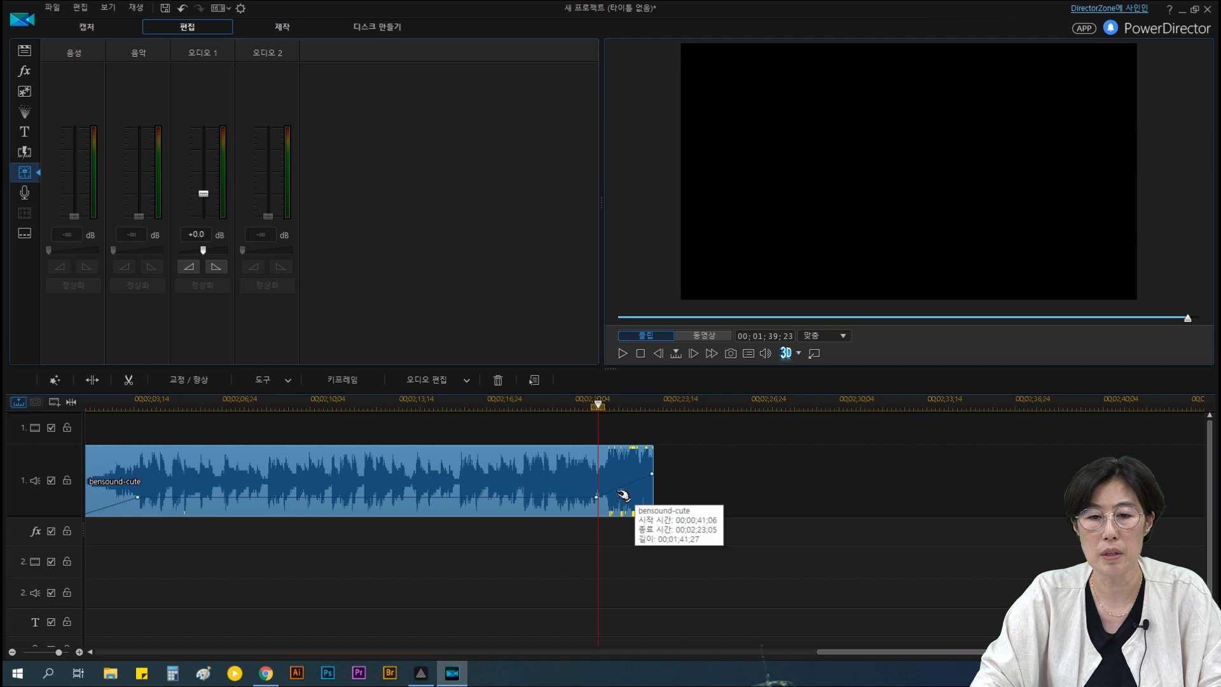
{"action": "left_click_drag", "start_coordinate": [652, 475], "coordinate": [654, 525]}
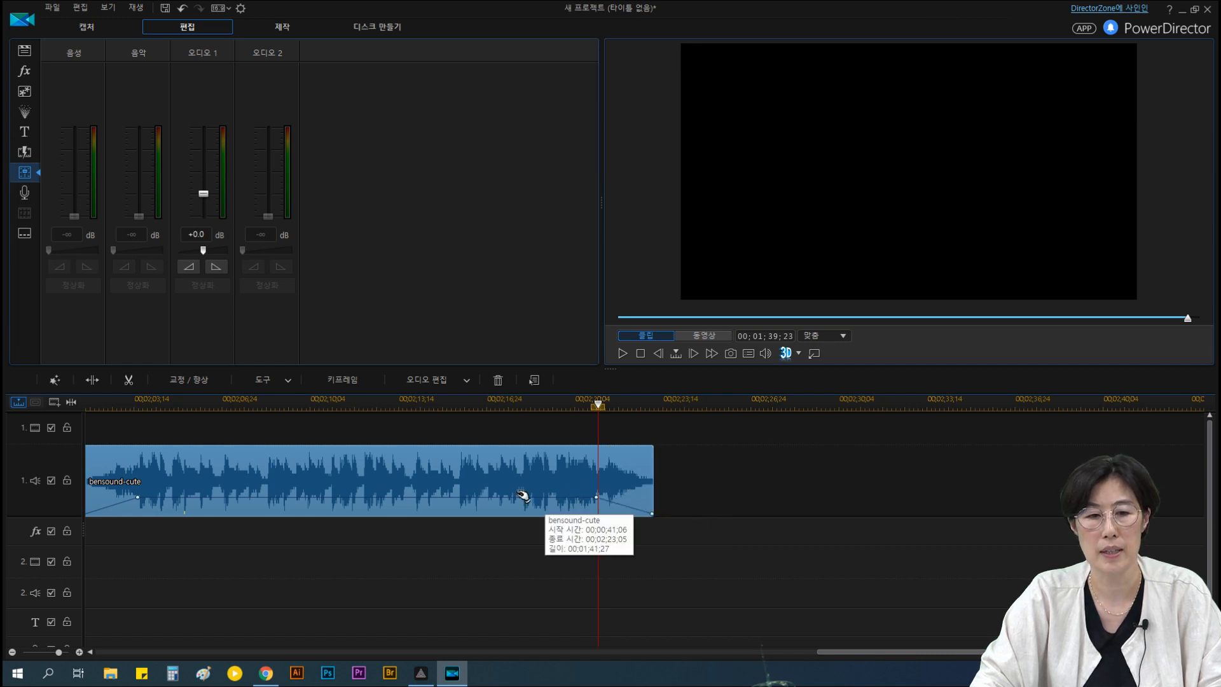
{"action": "right_click", "coordinate": [356, 479]}
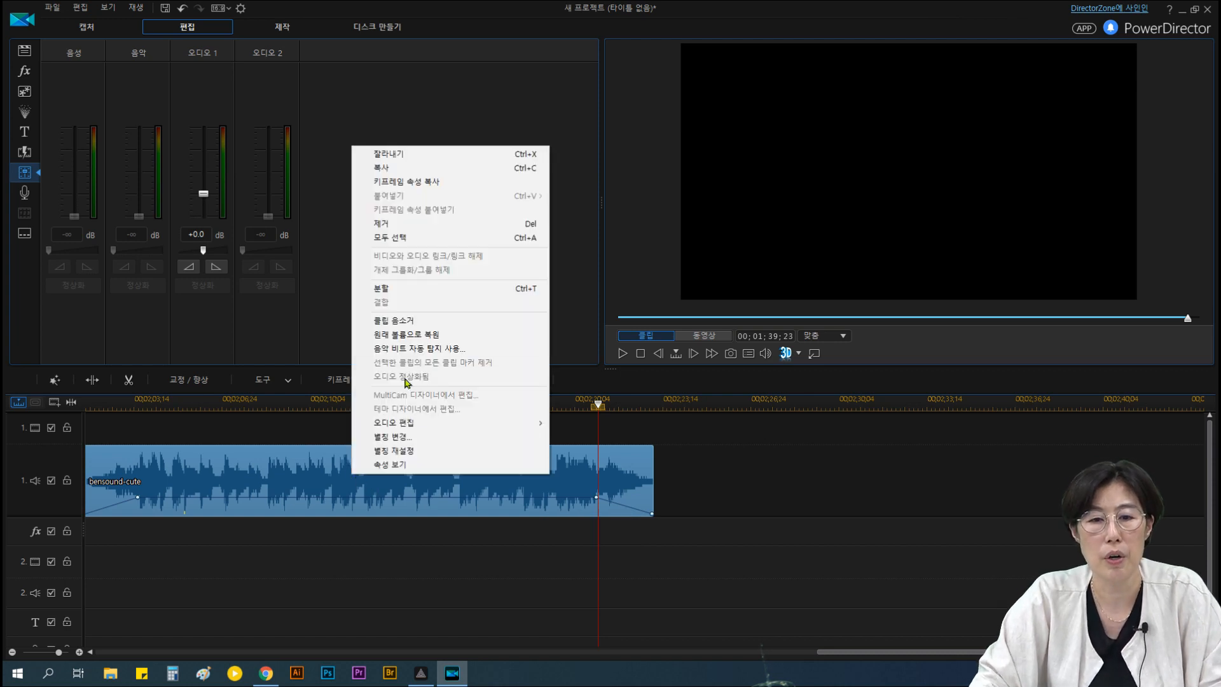
{"action": "left_click", "coordinate": [416, 341]}
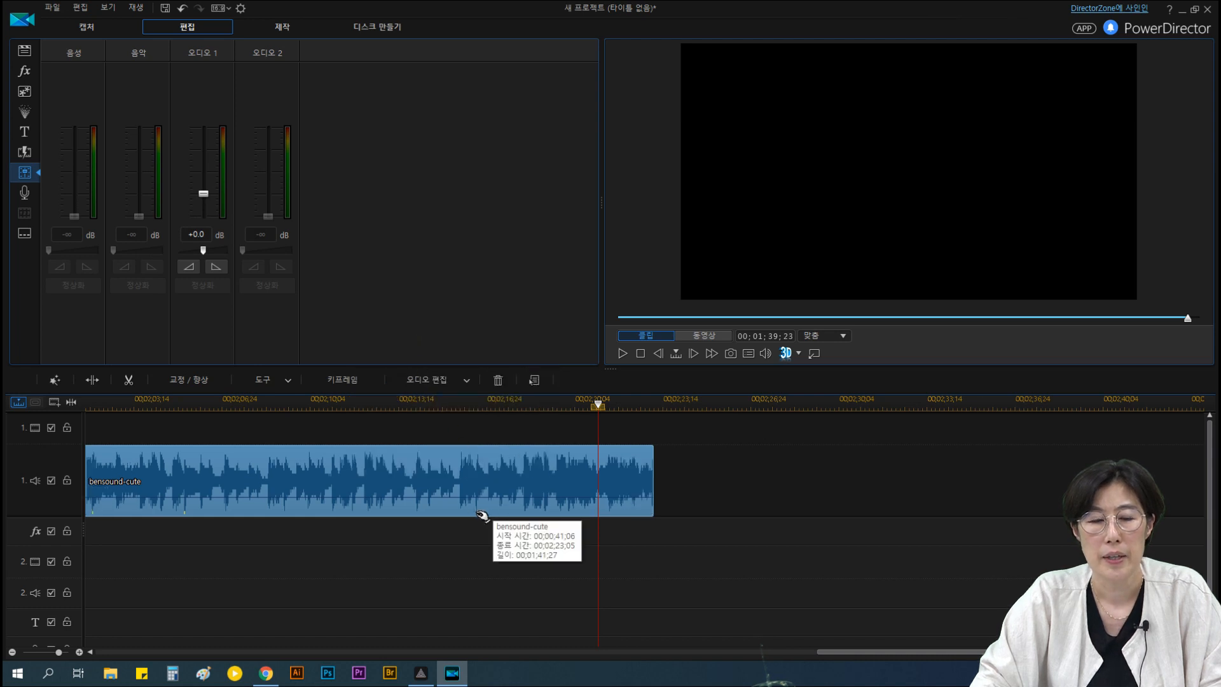
- Add two volume keyframes to the bensound-cute clip, at clip times 00;01;36;01 and 00;01;39;16
{"action": "left_click_drag", "start_coordinate": [598, 405], "coordinate": [508, 415]}
{"action": "left_click", "coordinate": [504, 488]}
{"action": "left_click", "coordinate": [500, 496]}
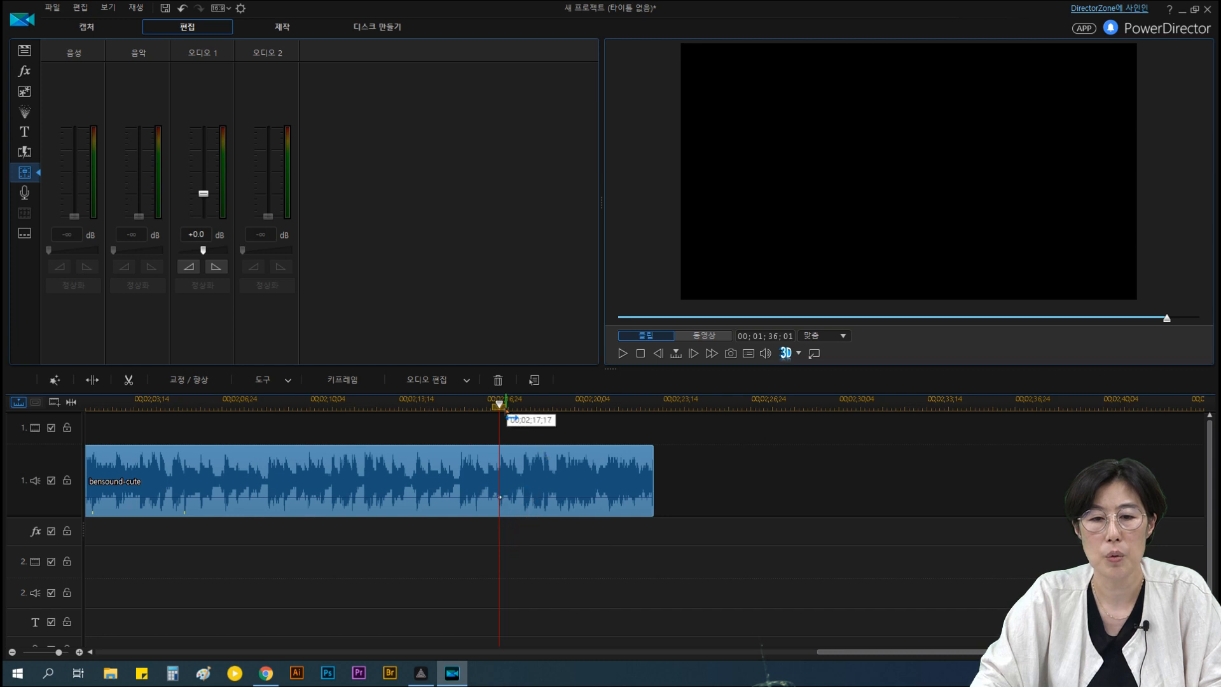
{"action": "left_click_drag", "start_coordinate": [501, 414], "coordinate": [591, 419]}
{"action": "left_click", "coordinate": [595, 504]}
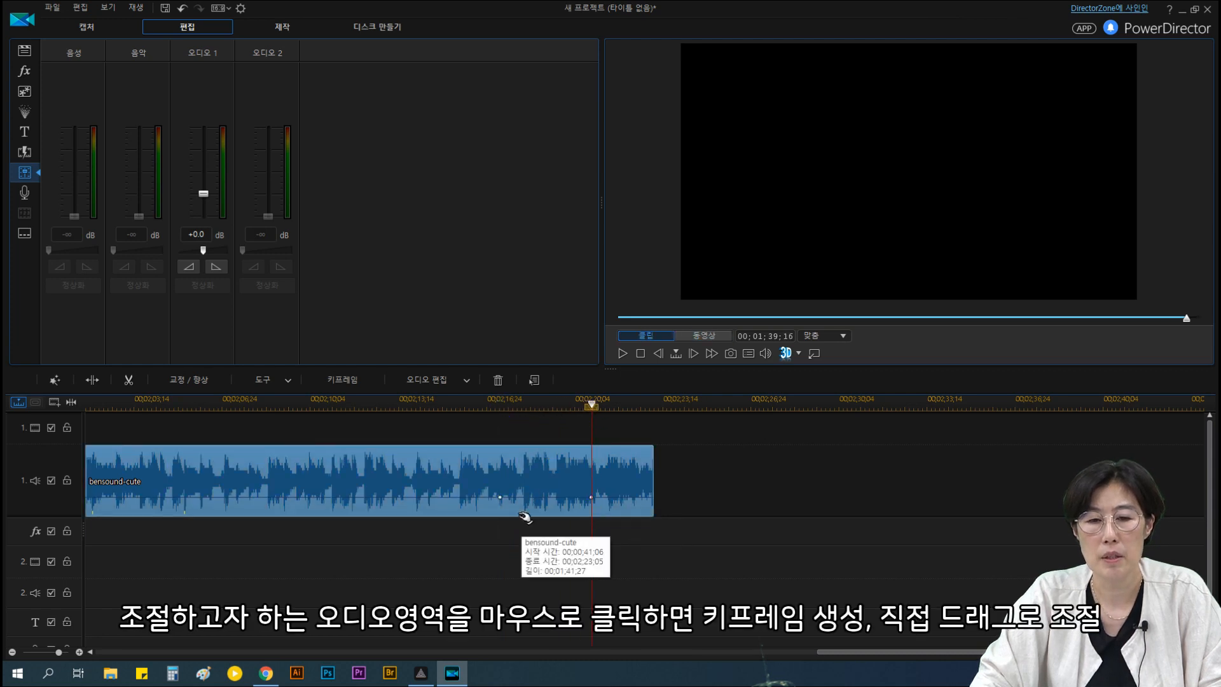
- Raise the first volume keyframe, and move the second to the clip's end at a slightly higher level
{"action": "left_click", "coordinate": [502, 500]}
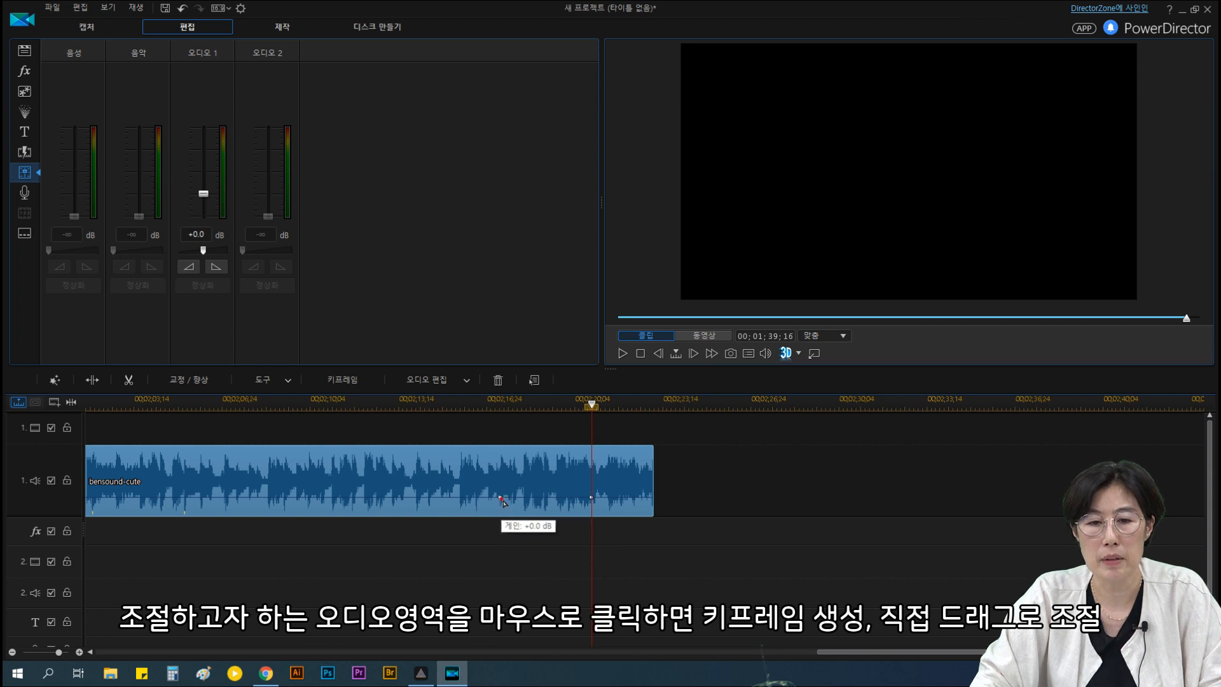
{"action": "mouse_move", "coordinate": [503, 500]}
{"action": "left_mouse_down"}
{"action": "mouse_move", "coordinate": [513, 468]}
{"action": "mouse_move", "coordinate": [513, 481]}
{"action": "left_mouse_up"}
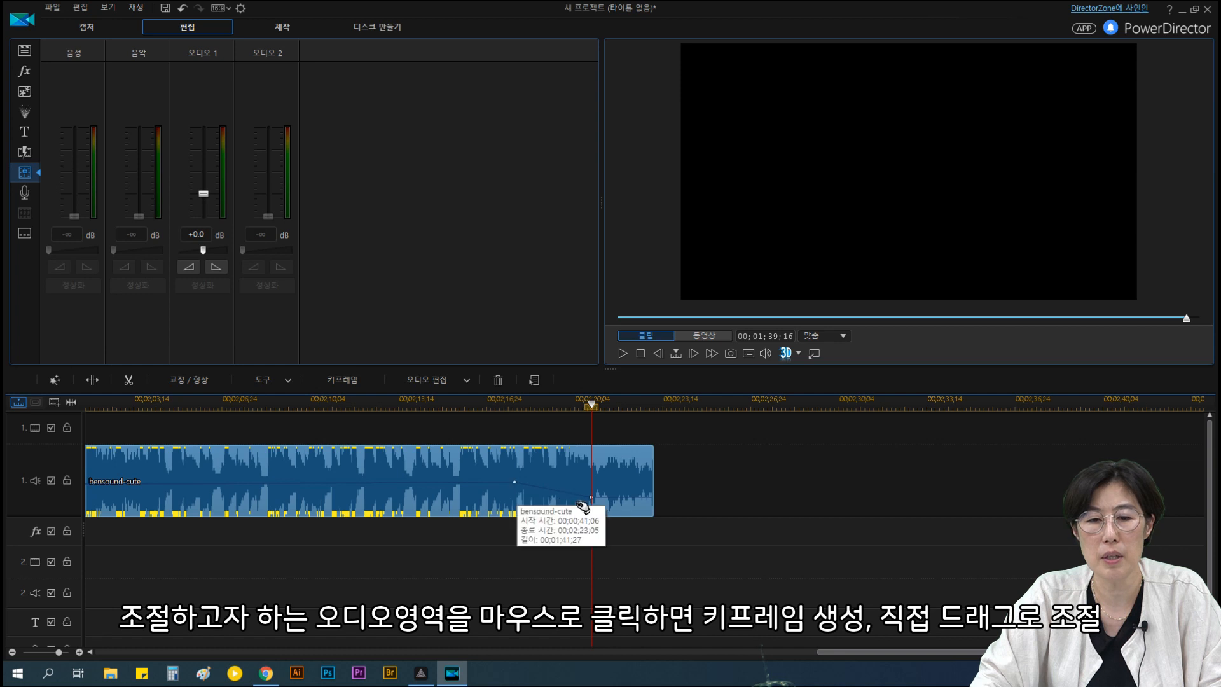
{"action": "mouse_move", "coordinate": [592, 499]}
{"action": "left_mouse_down"}
{"action": "mouse_move", "coordinate": [645, 504]}
{"action": "mouse_move", "coordinate": [595, 495]}
{"action": "left_mouse_up"}
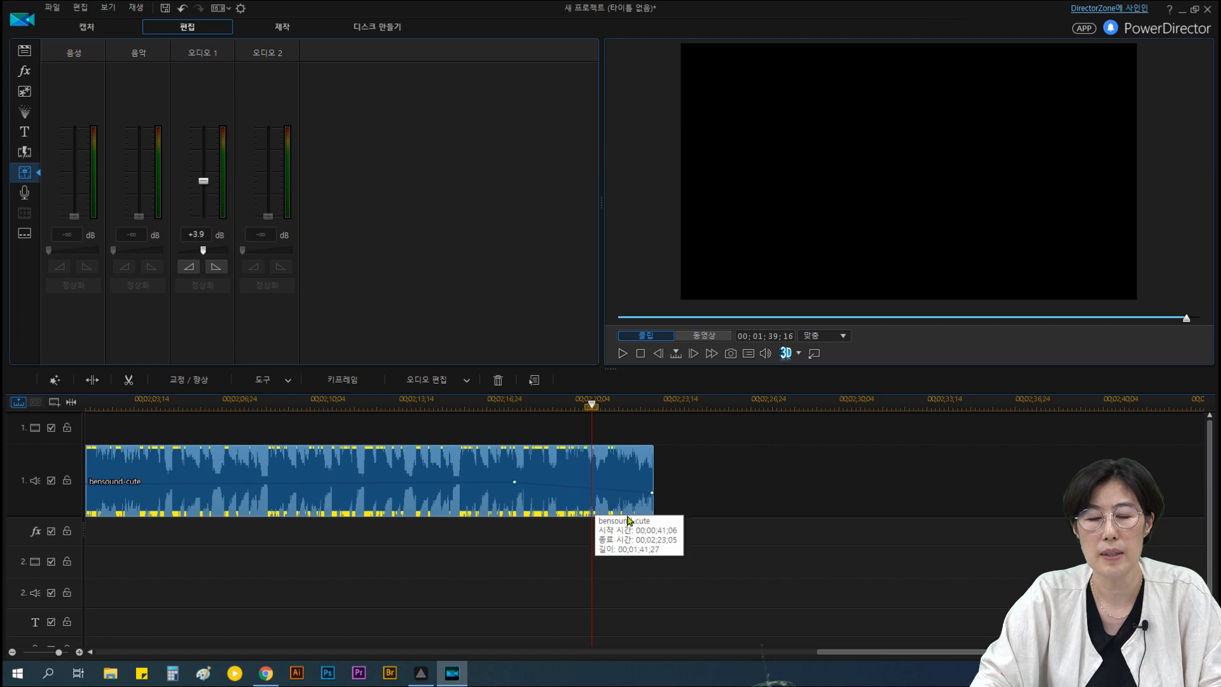
- Restore the bensound-cute clip's original volume, then delete the clip from the timeline
{"action": "right_click", "coordinate": [335, 473]}
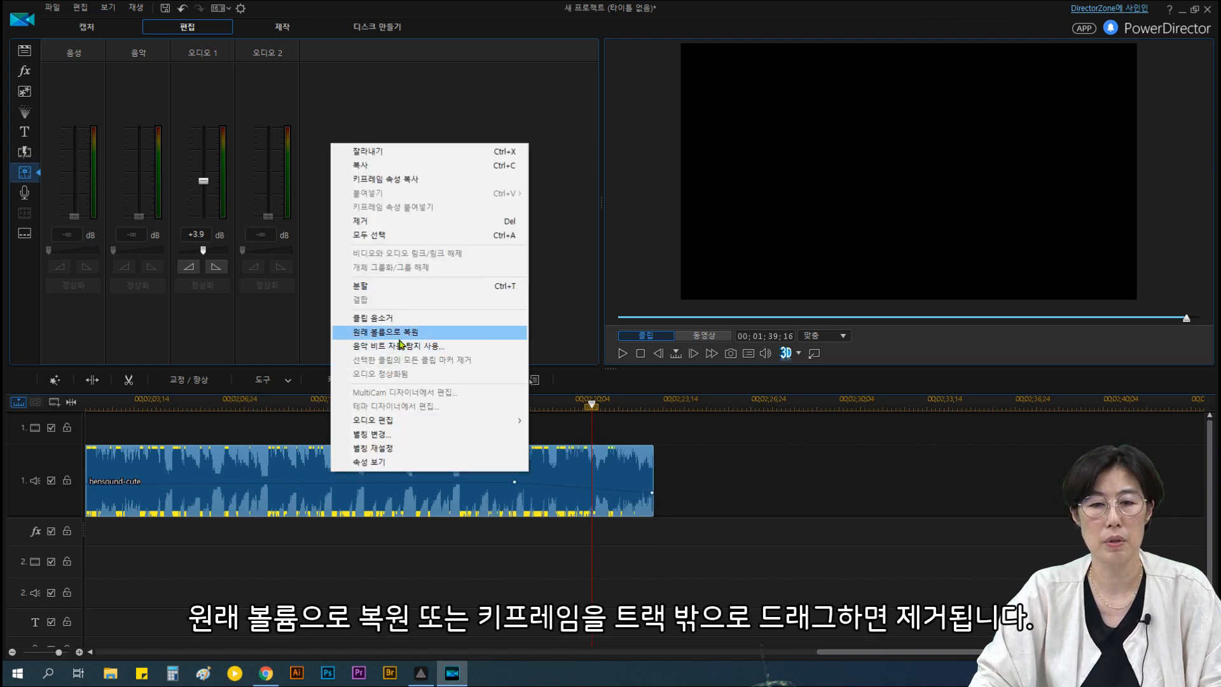
{"action": "left_click", "coordinate": [403, 332]}
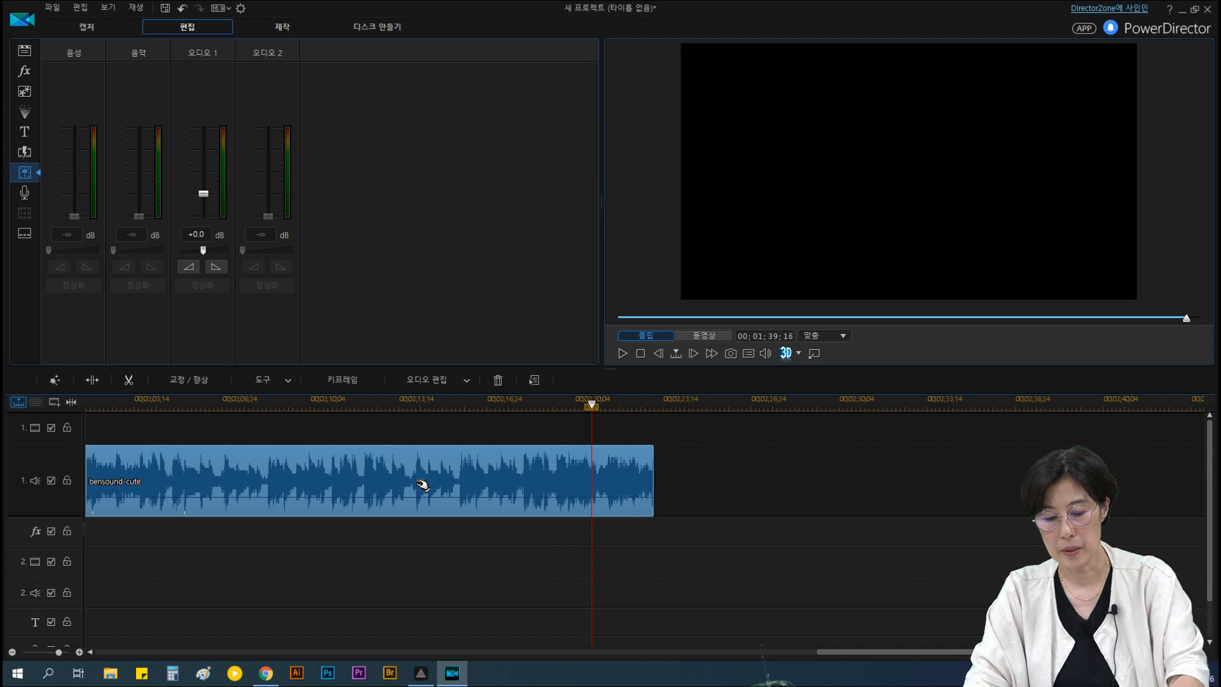
{"action": "key", "text": "Delete"}
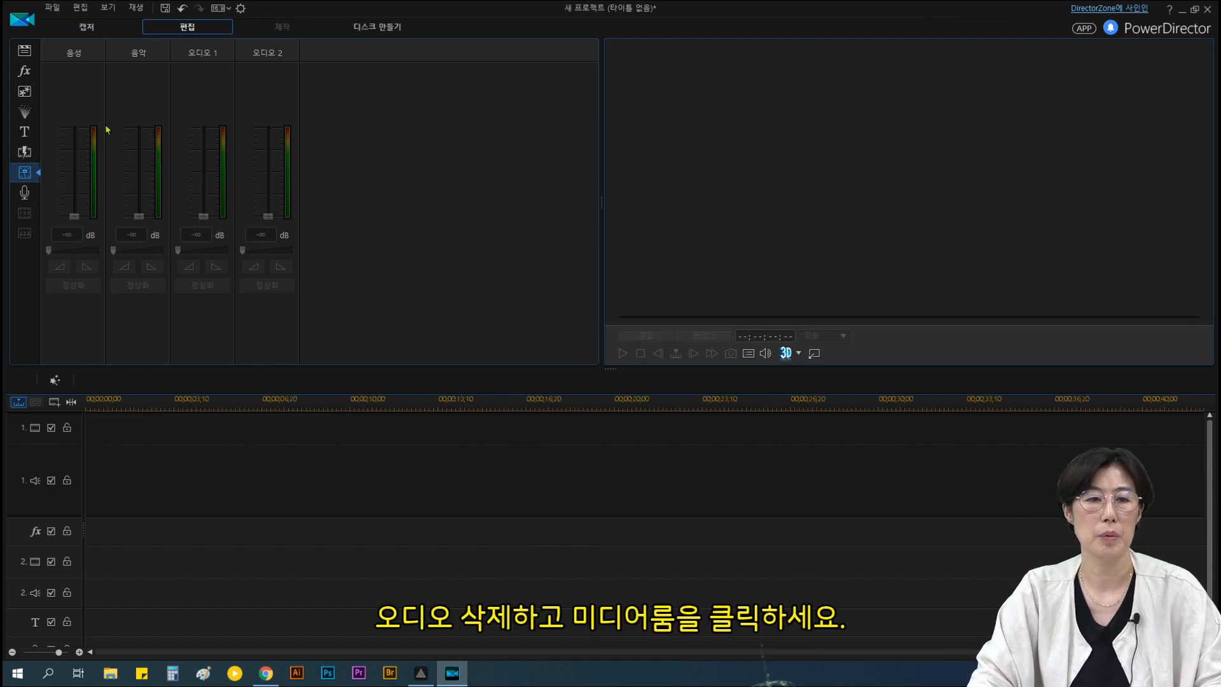
- Import 캡처.PNG and 크로마키.mp4 from the 영등포50 folder into the media library
{"action": "left_click", "coordinate": [24, 50]}
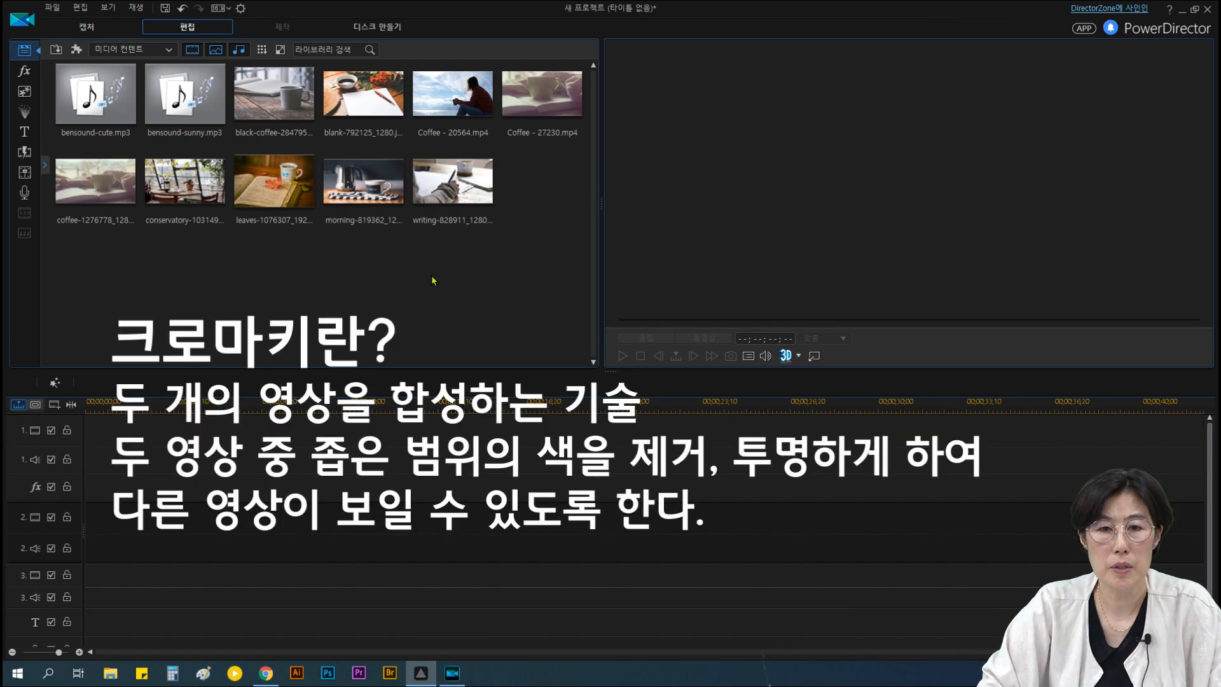
{"action": "left_click", "coordinate": [57, 50]}
{"action": "left_click", "coordinate": [76, 65]}
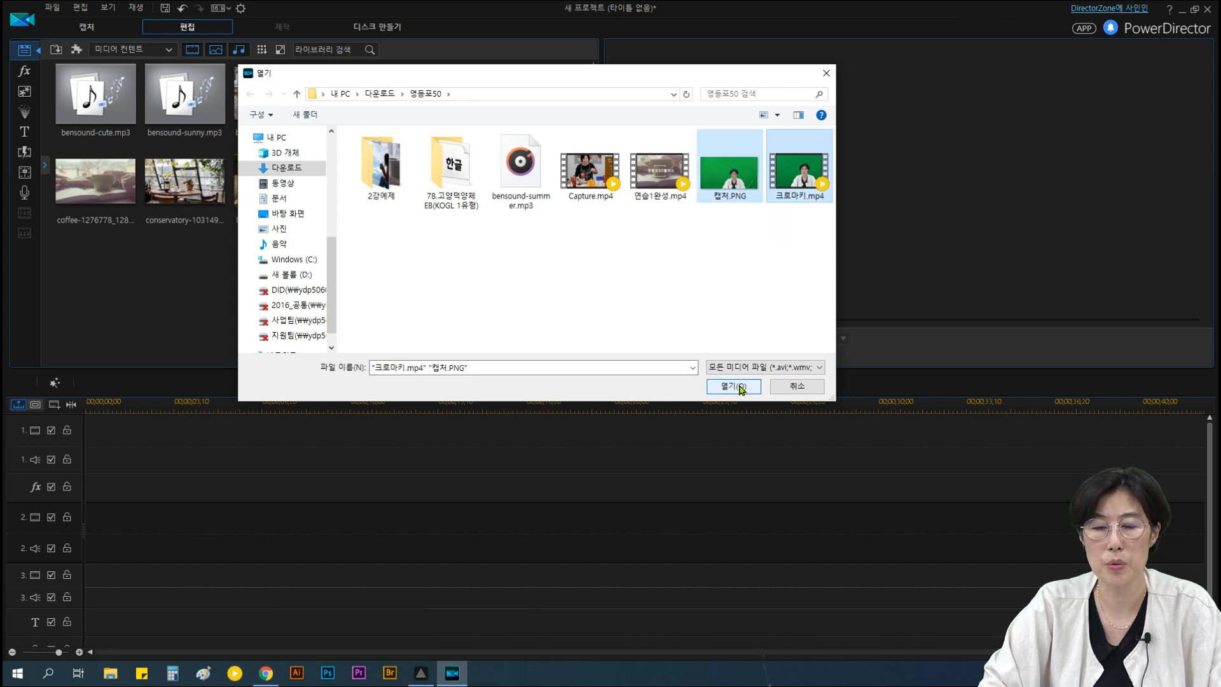
{"action": "left_click", "coordinate": [733, 387]}
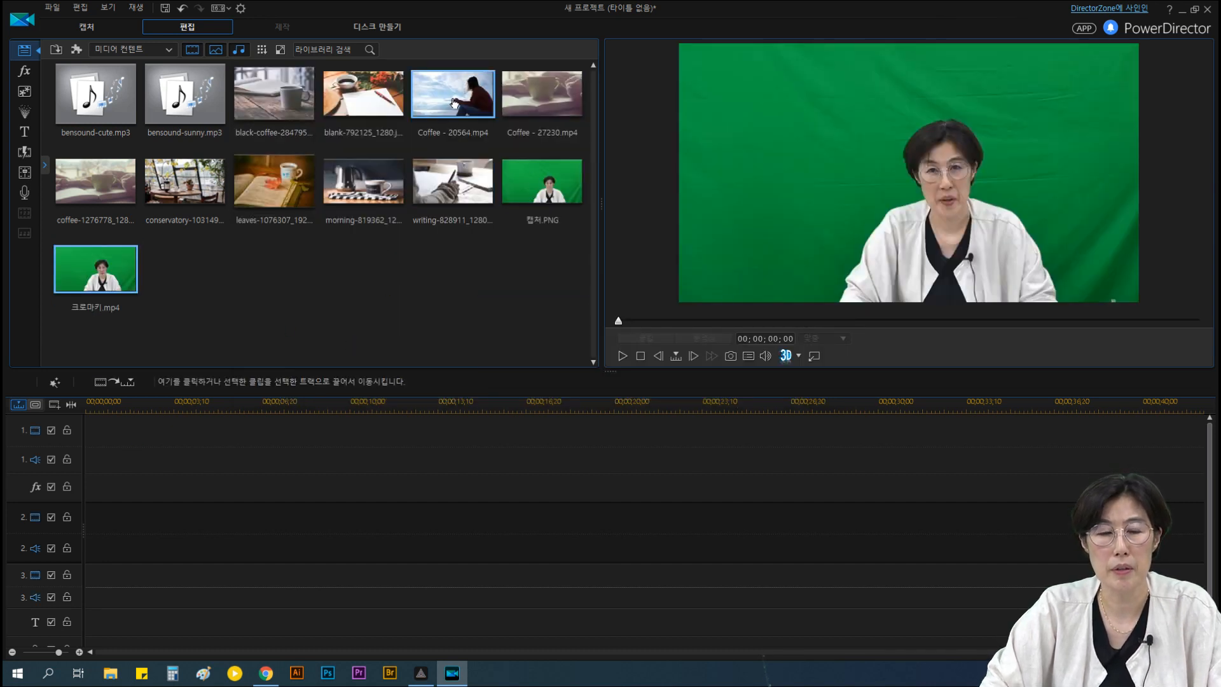
- Place Coffee - 20564.mp4 at the start of track 1 and 캡처.PNG at the start of video track 2
{"action": "left_click_drag", "start_coordinate": [451, 91], "coordinate": [79, 459]}
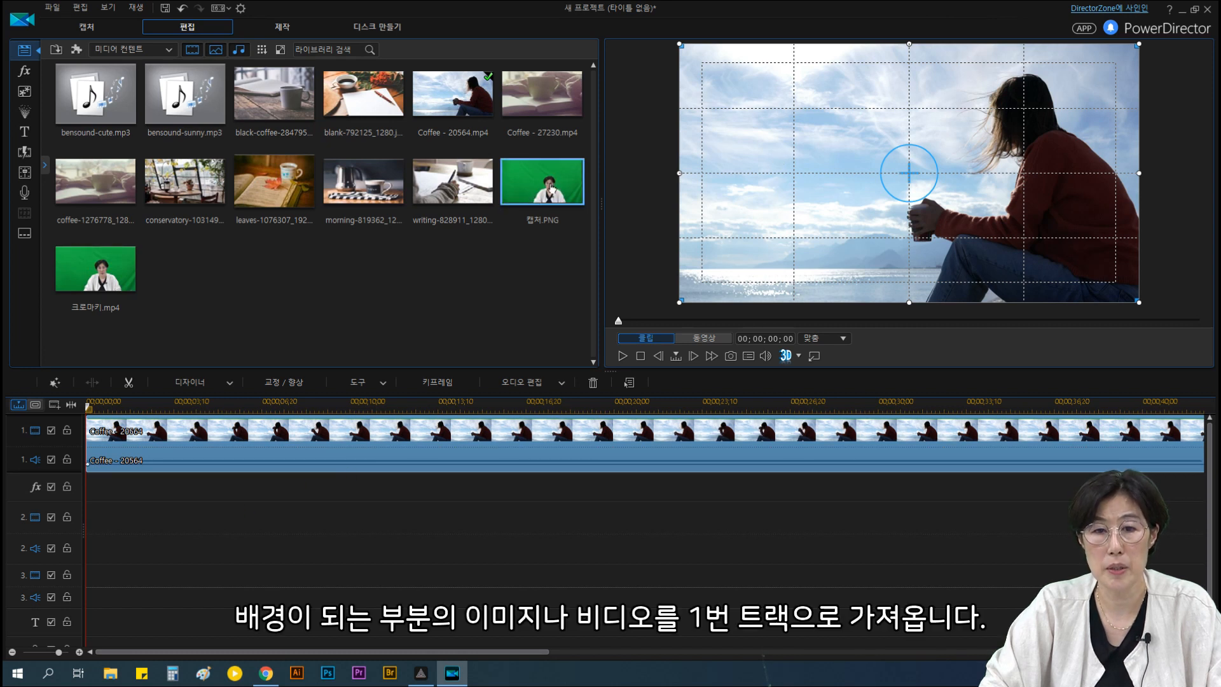
{"action": "left_click_drag", "start_coordinate": [545, 178], "coordinate": [86, 553]}
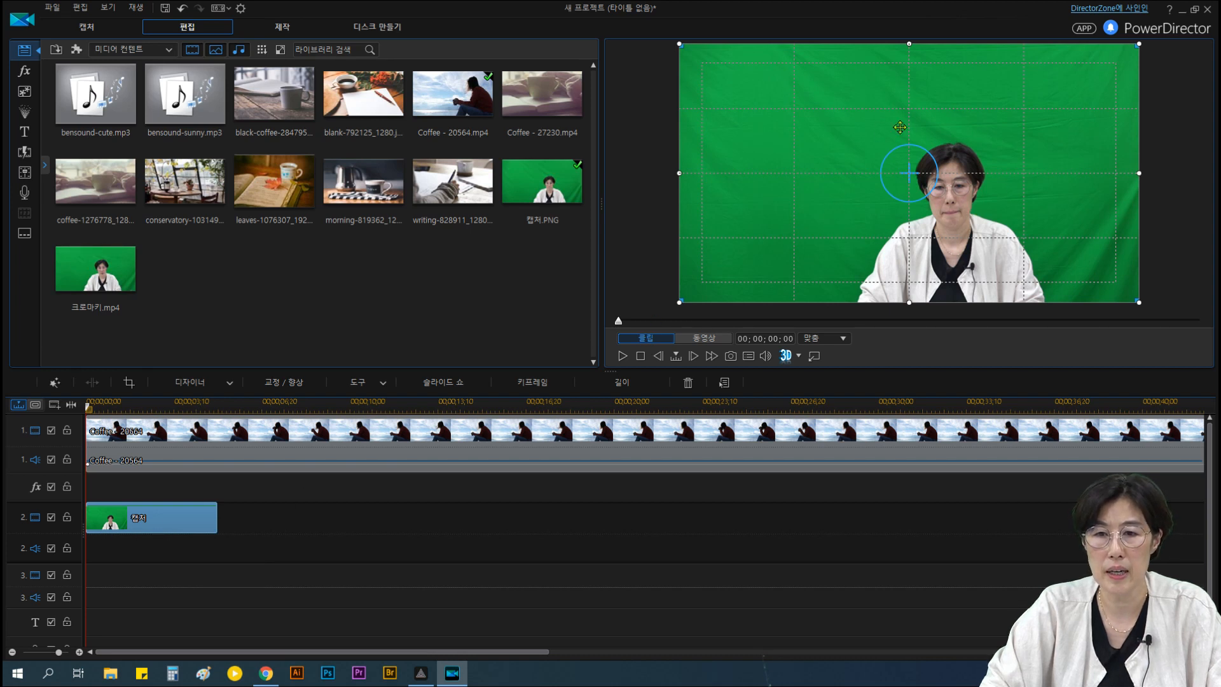
- Enable the chroma key on the 캡처 clip in PiP Designer and key out its sampled green background
{"action": "double_click", "coordinate": [163, 522]}
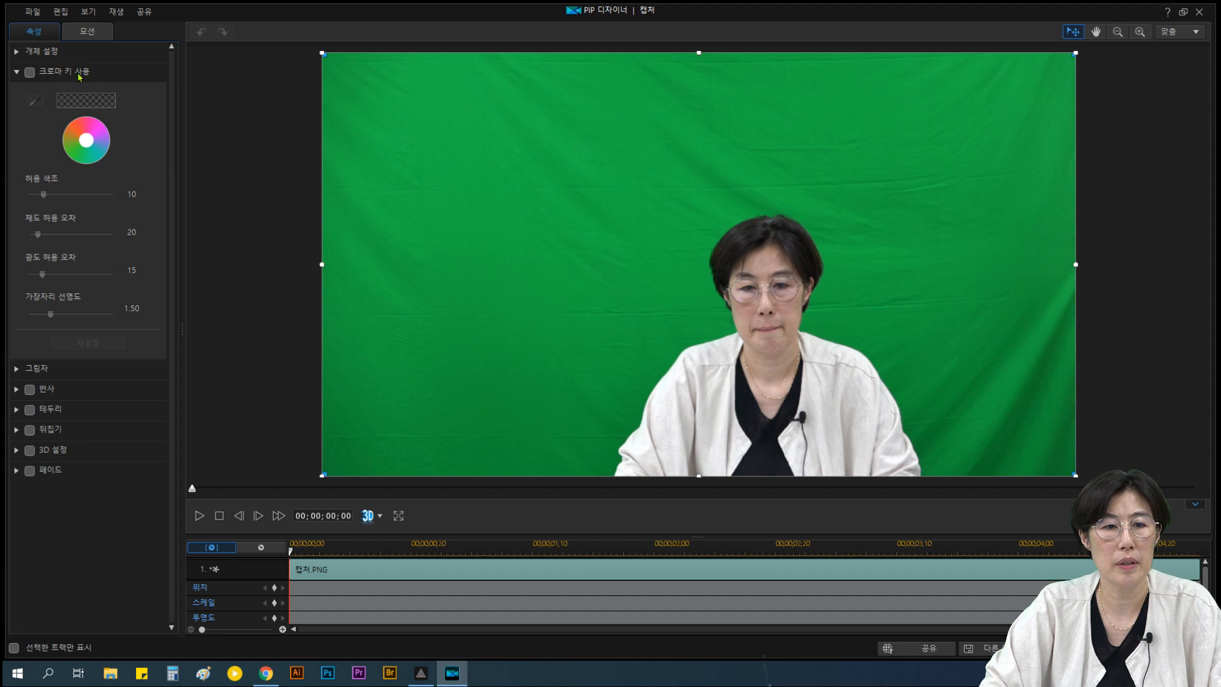
{"action": "left_click", "coordinate": [30, 73]}
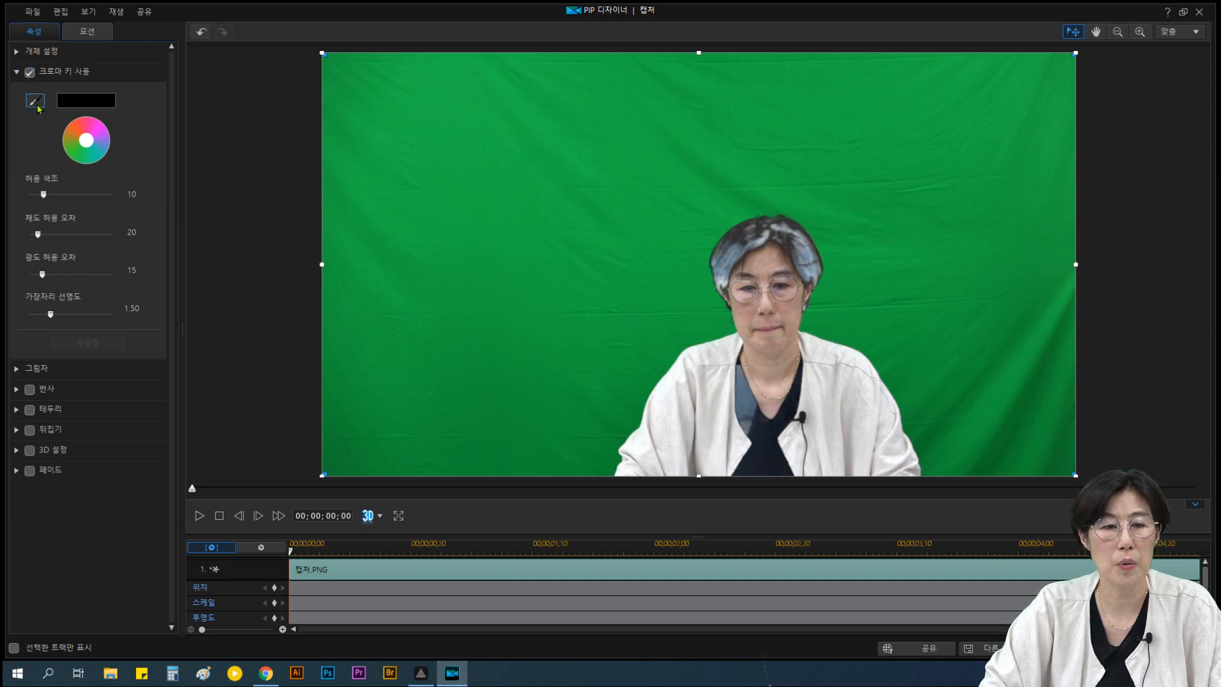
{"action": "left_click", "coordinate": [36, 105]}
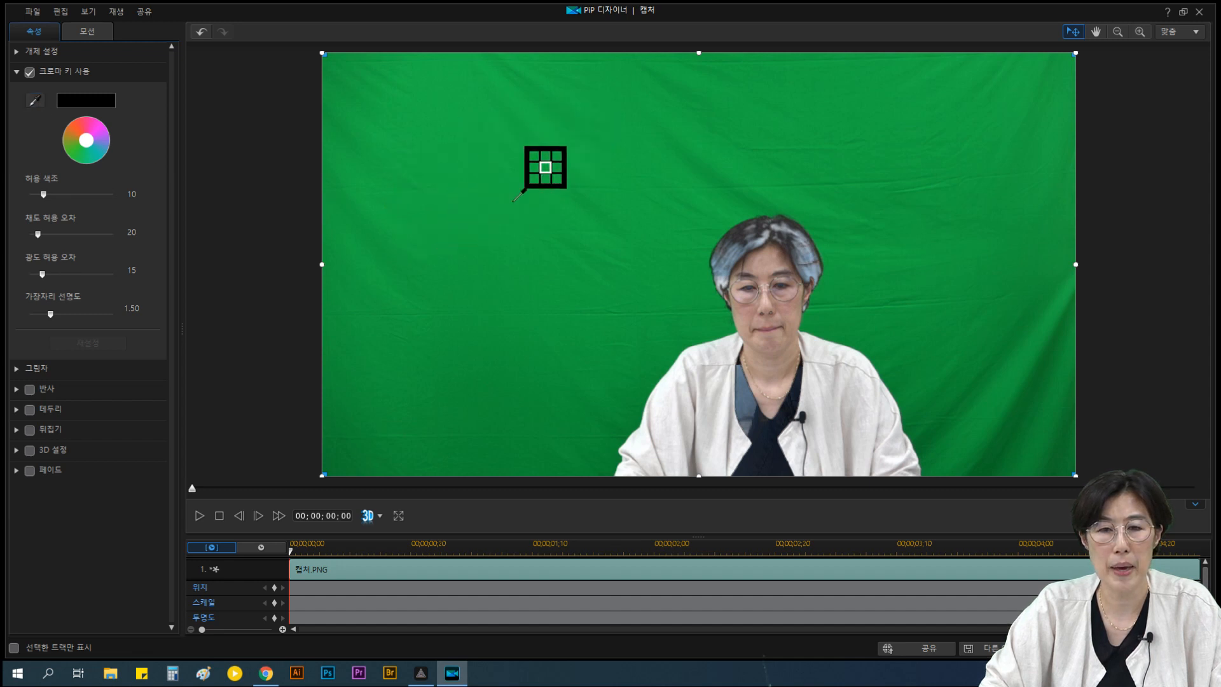
{"action": "left_click", "coordinate": [562, 187]}
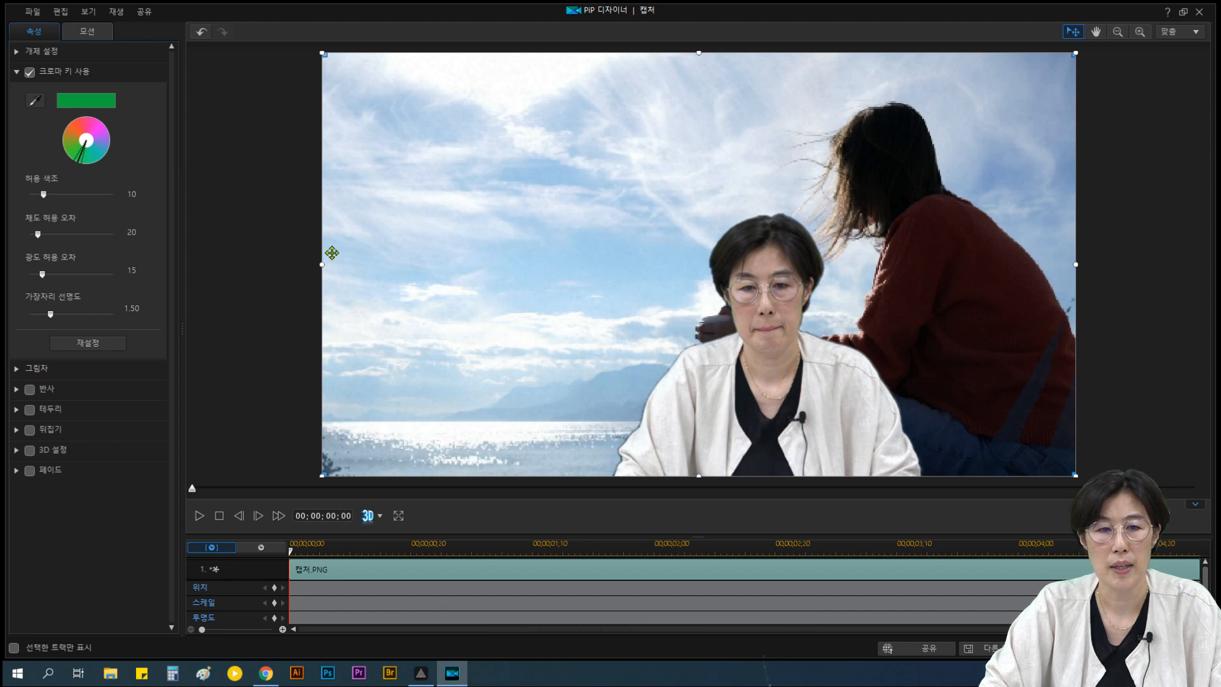
- Shift the keyed presenter into the left half of the frame and play back the composite from 00;00;04;00
{"action": "left_click_drag", "start_coordinate": [774, 358], "coordinate": [509, 358]}
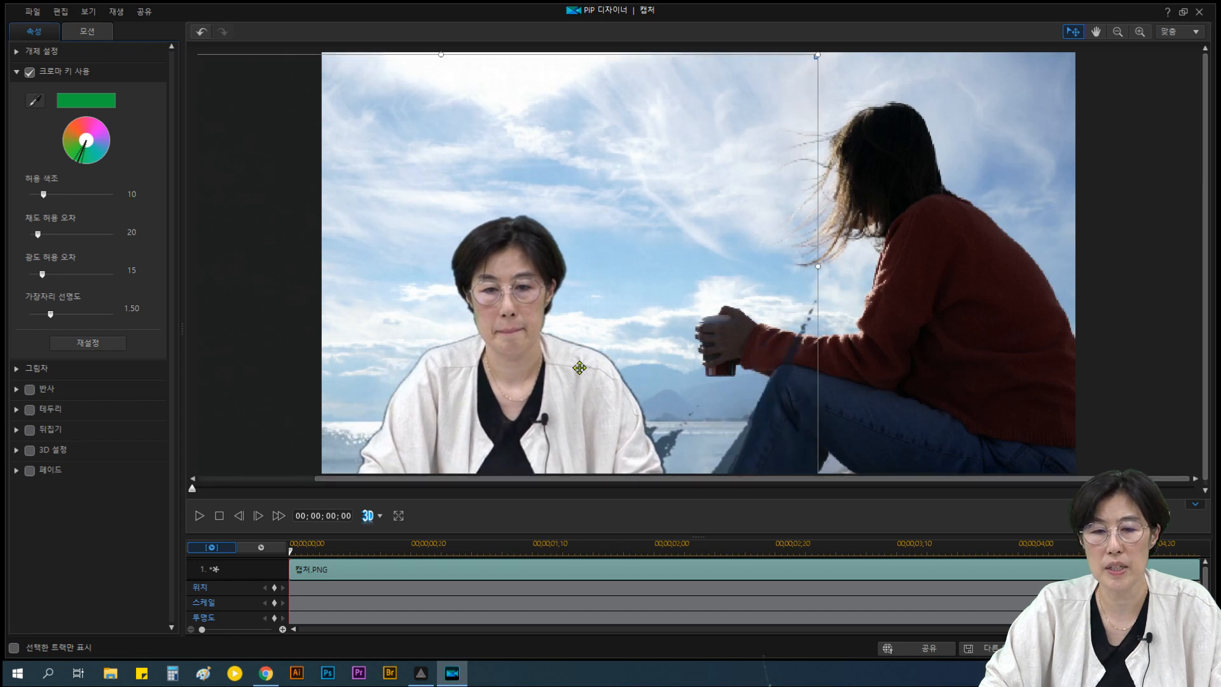
{"action": "left_click_drag", "start_coordinate": [550, 372], "coordinate": [568, 373]}
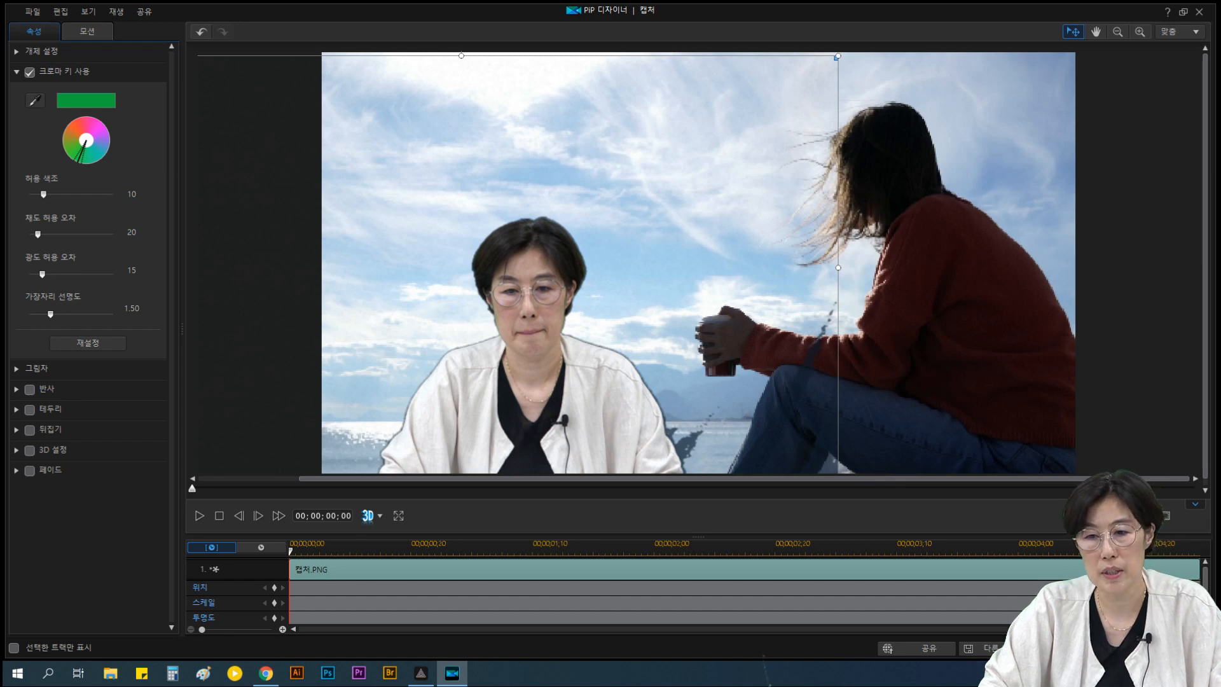
{"action": "left_click", "coordinate": [1079, 648]}
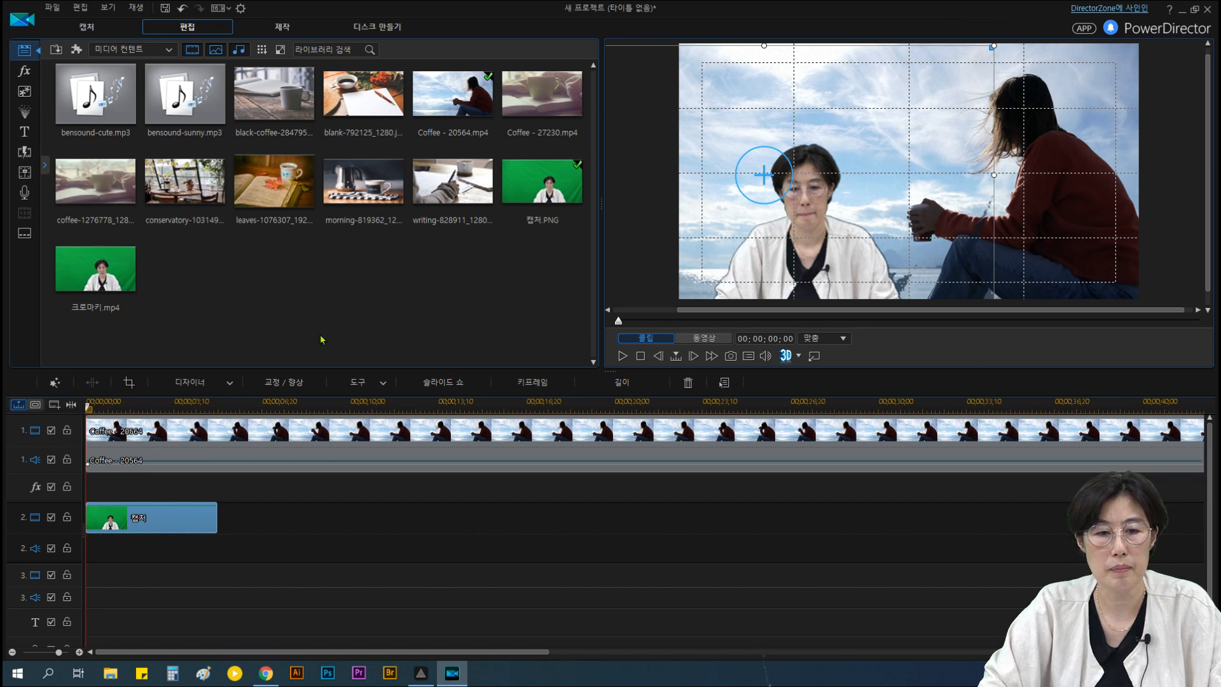
{"action": "left_click", "coordinate": [191, 405]}
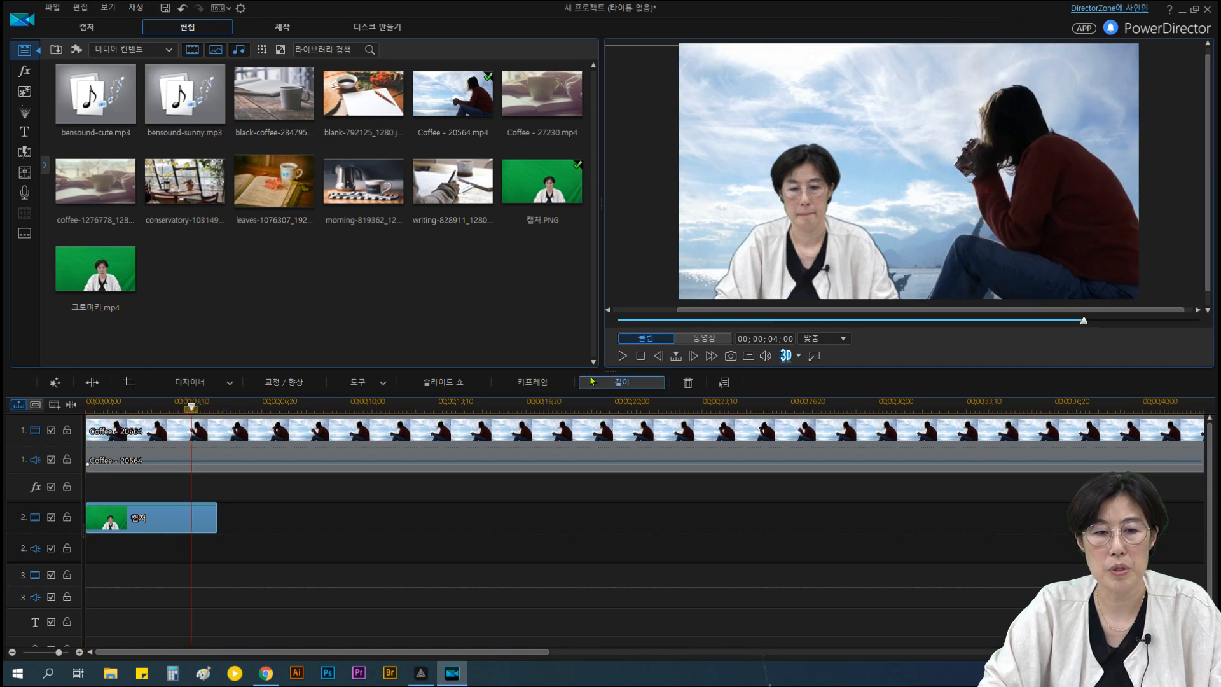
{"action": "left_click", "coordinate": [624, 356]}
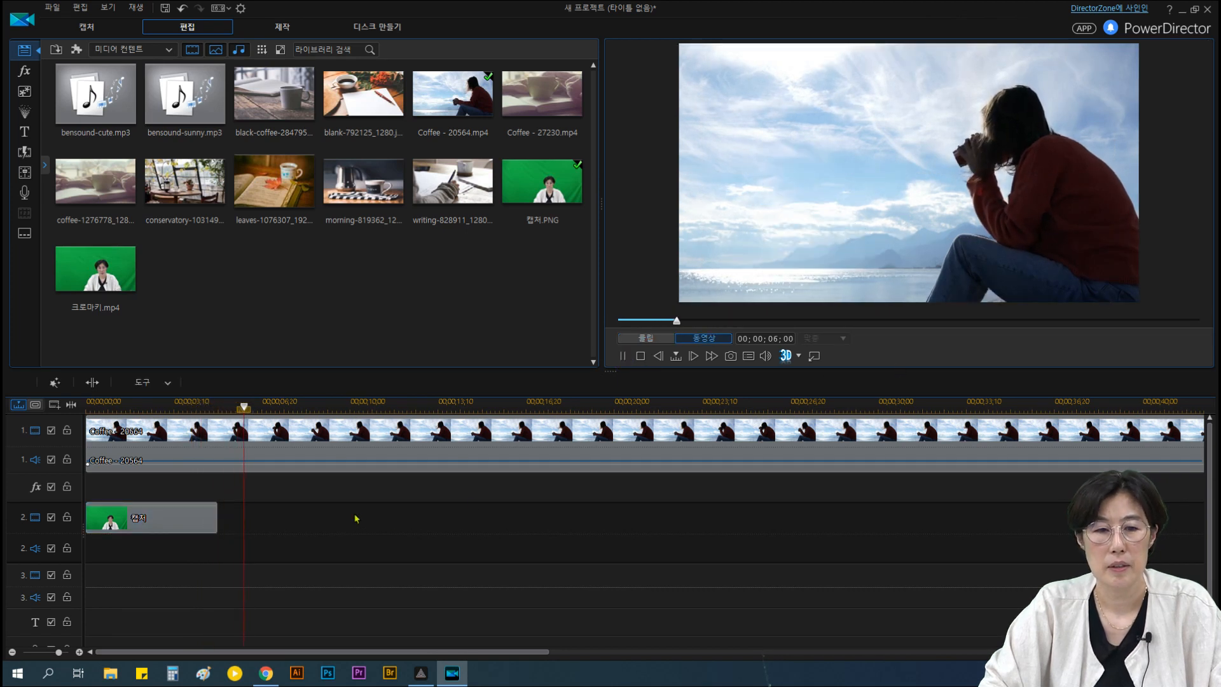
- Delete the 캡처 clip from track 2 and place 크로마키.mp4 at the start of that track instead
{"action": "left_click", "coordinate": [182, 521]}
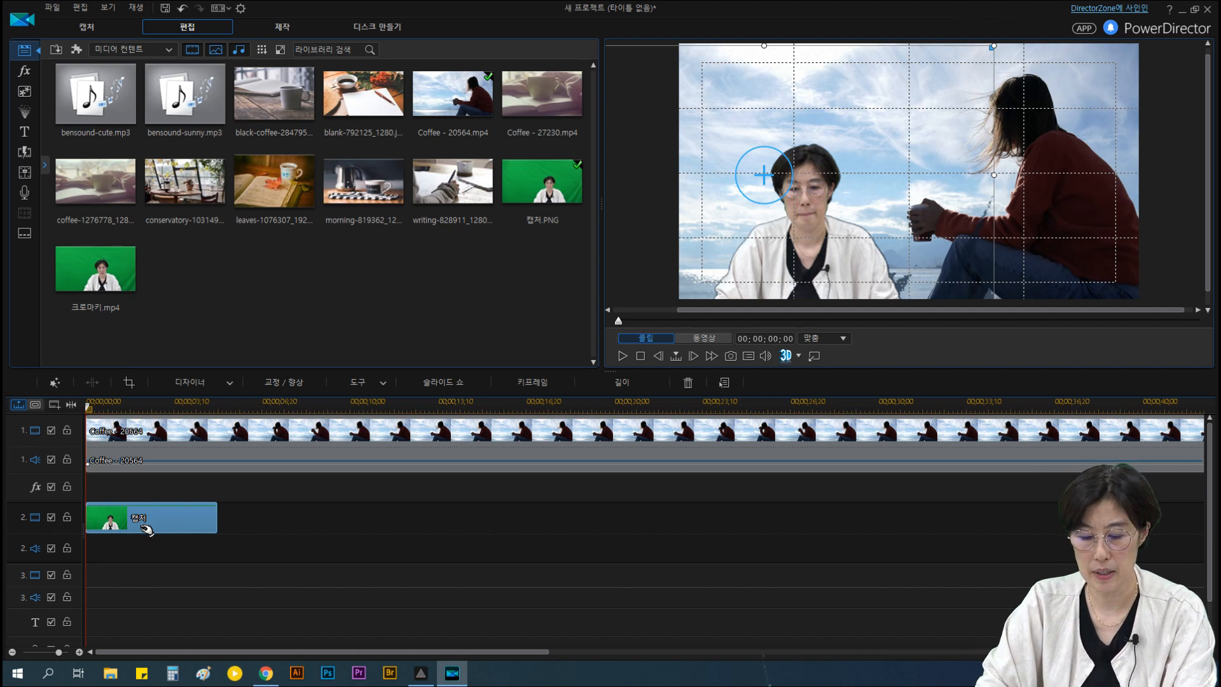
{"action": "key", "text": "Delete"}
{"action": "left_click", "coordinate": [97, 274]}
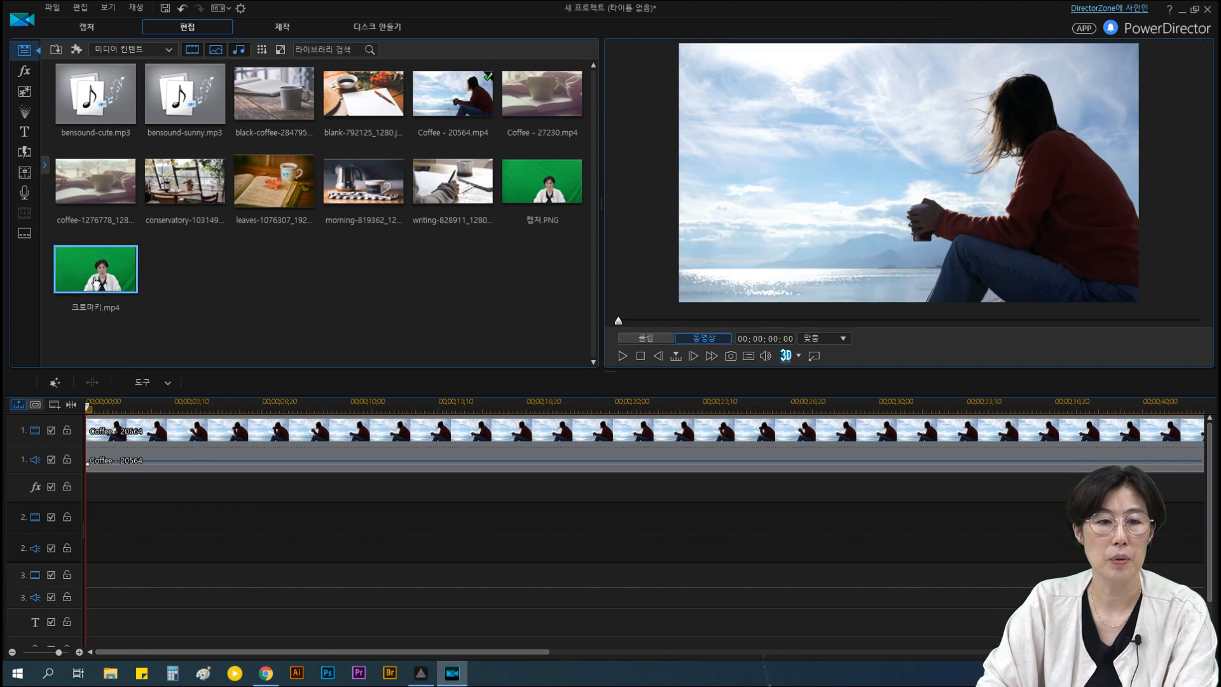
{"action": "left_click_drag", "start_coordinate": [89, 273], "coordinate": [82, 531]}
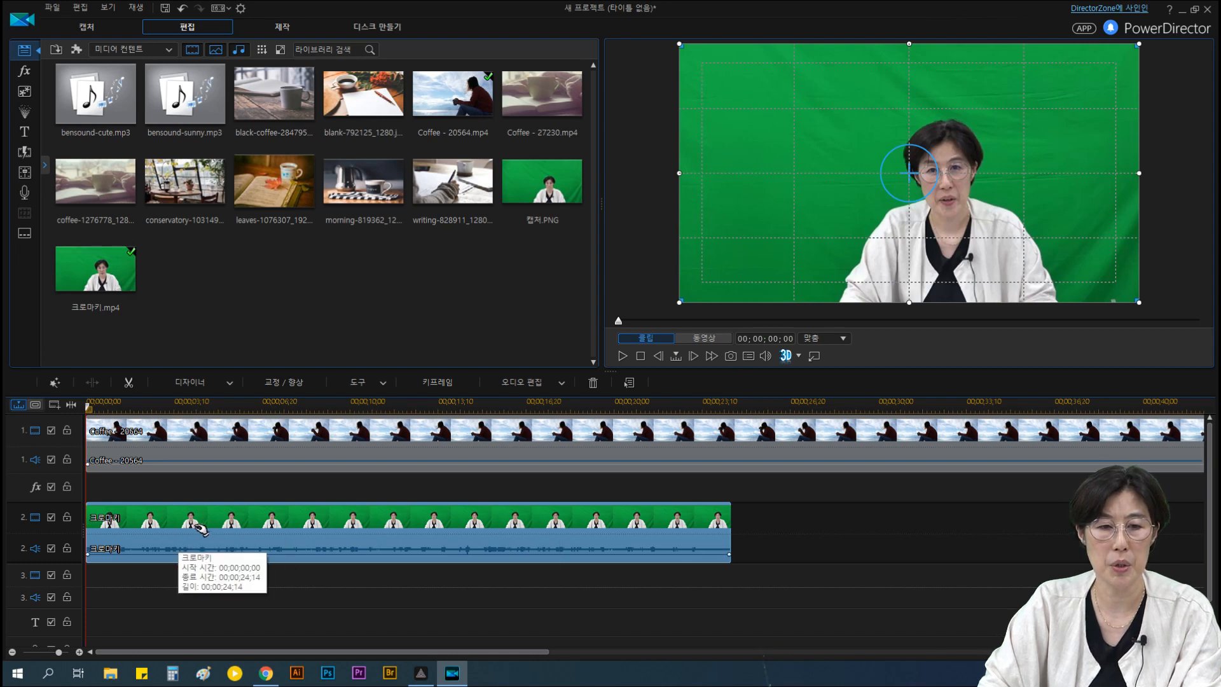
- Enable the chroma key on the 크로마키 clip in PiP Designer and key out its sampled green background
{"action": "double_click", "coordinate": [199, 528]}
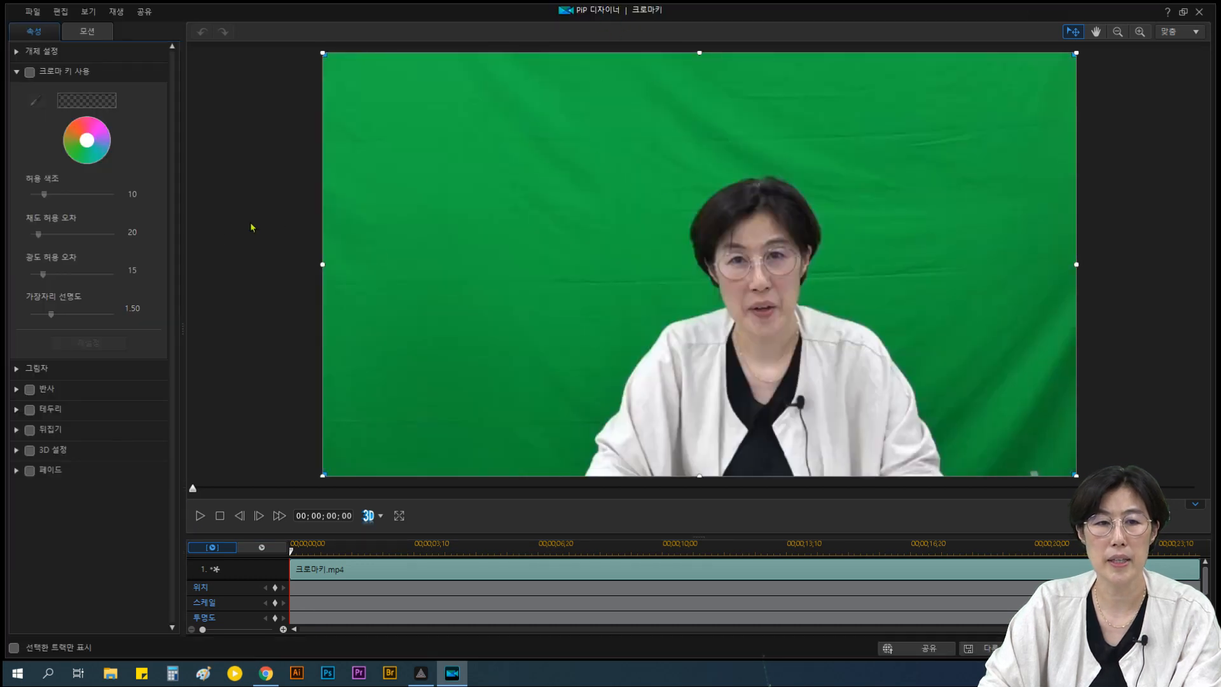
{"action": "left_click", "coordinate": [29, 73]}
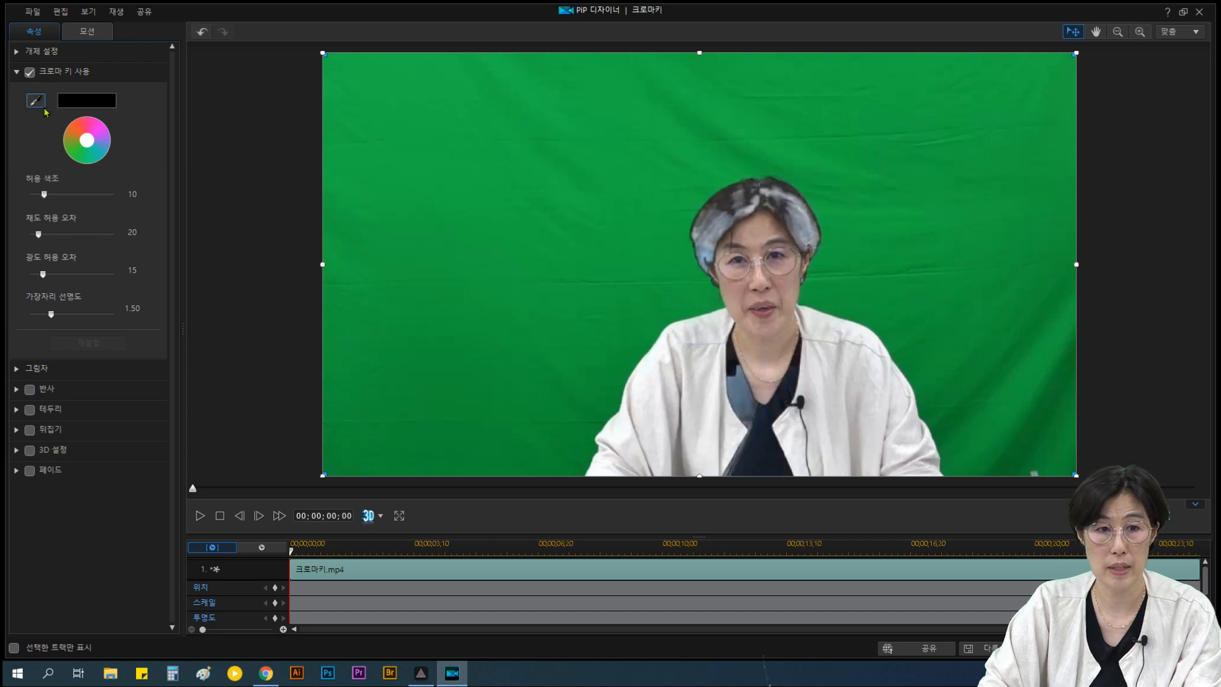
{"action": "left_click", "coordinate": [37, 101]}
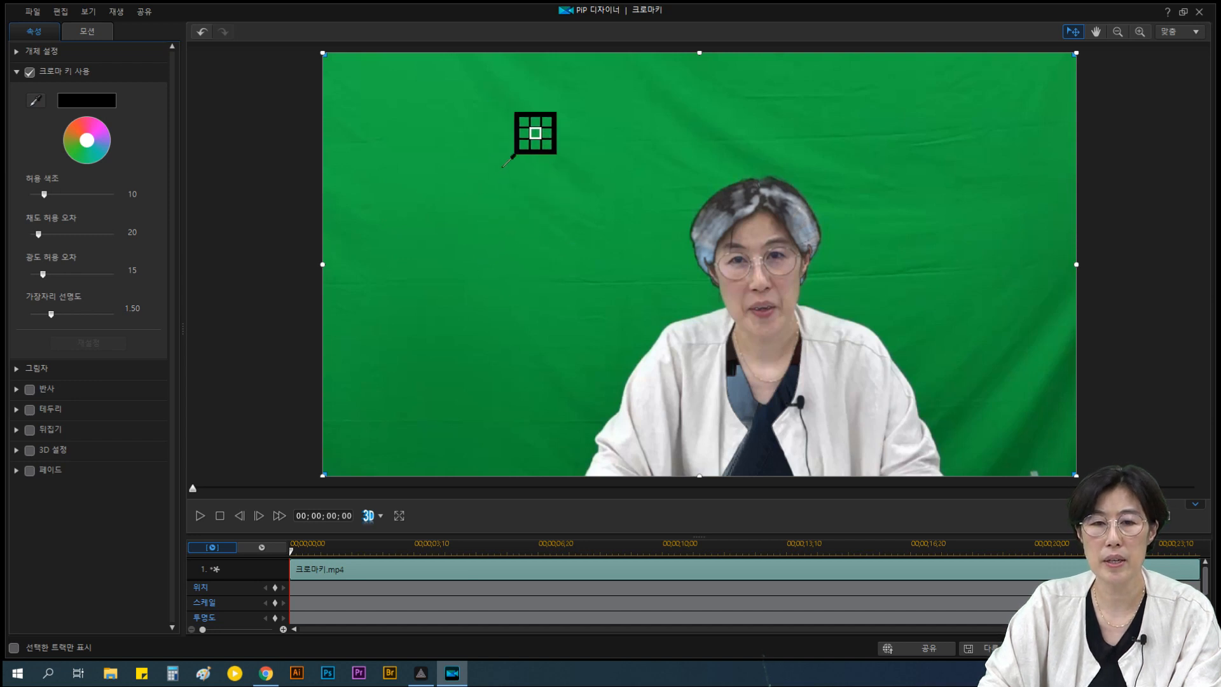
{"action": "left_click", "coordinate": [503, 166]}
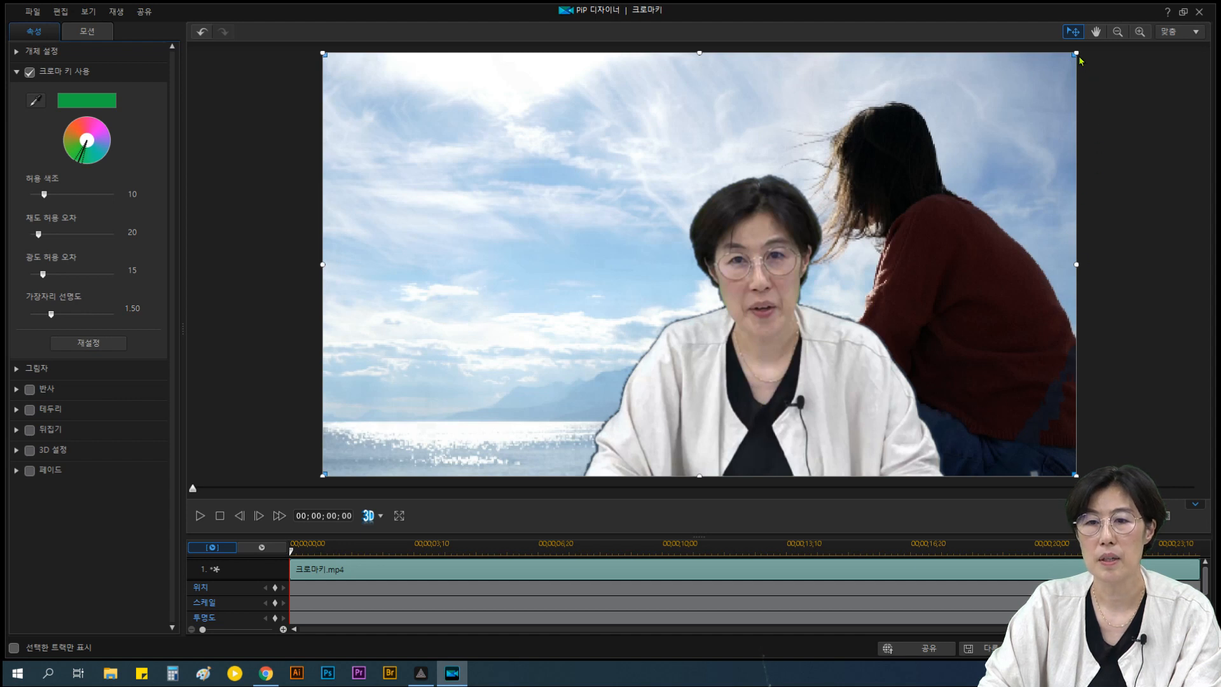
- Shrink the keyed presenter into the frame's lower-left area and set the chroma key's hue tolerance to 7 and saturation tolerance to 102
{"action": "left_click_drag", "start_coordinate": [1075, 52], "coordinate": [804, 193]}
{"action": "left_click_drag", "start_coordinate": [634, 393], "coordinate": [460, 394]}
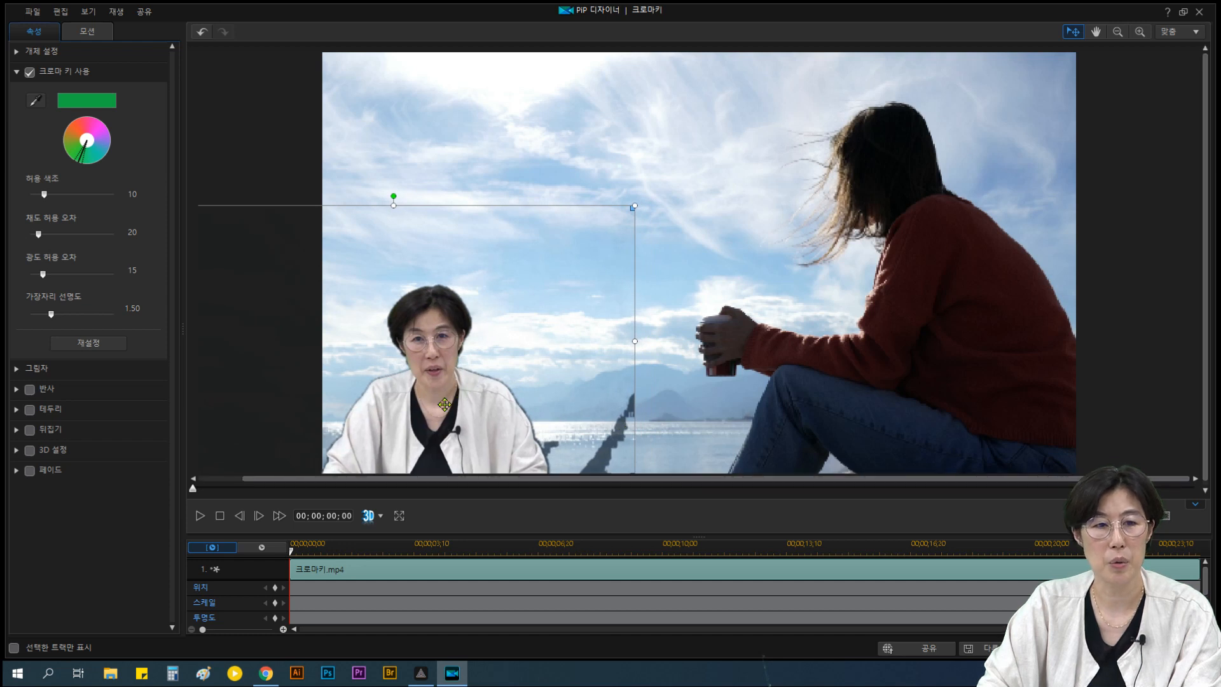
{"action": "left_click_drag", "start_coordinate": [44, 195], "coordinate": [49, 237]}
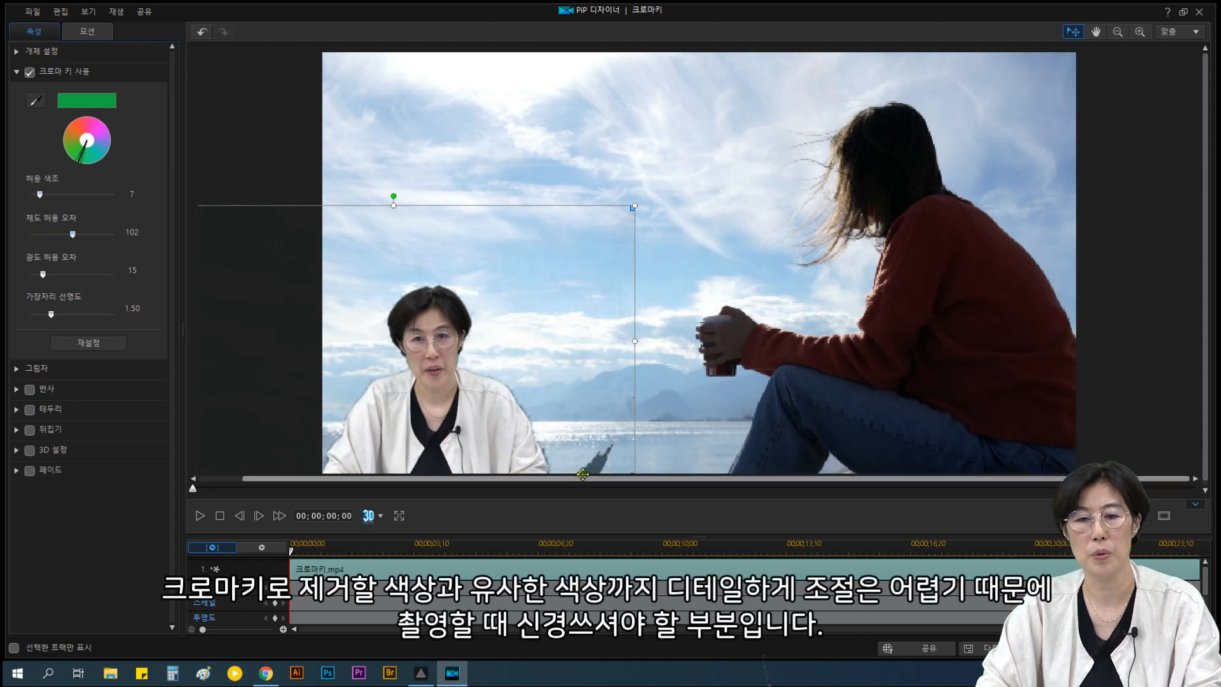
{"action": "left_click_drag", "start_coordinate": [478, 426], "coordinate": [487, 427]}
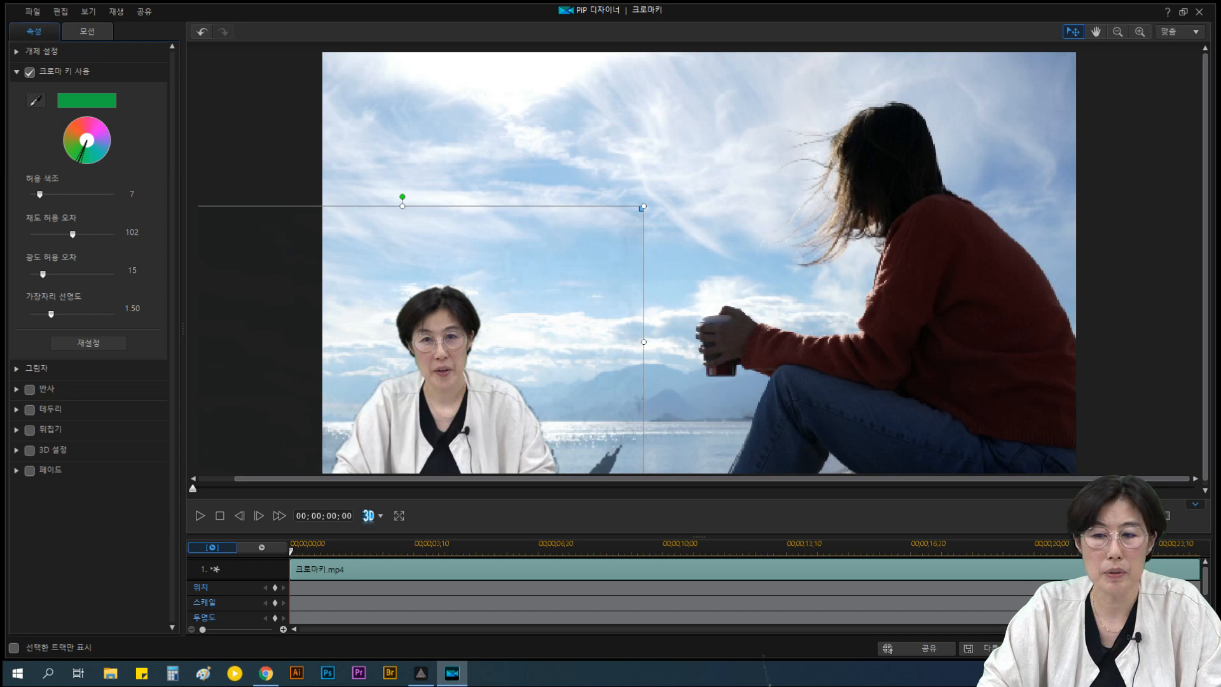
{"action": "left_click", "coordinate": [1079, 648]}
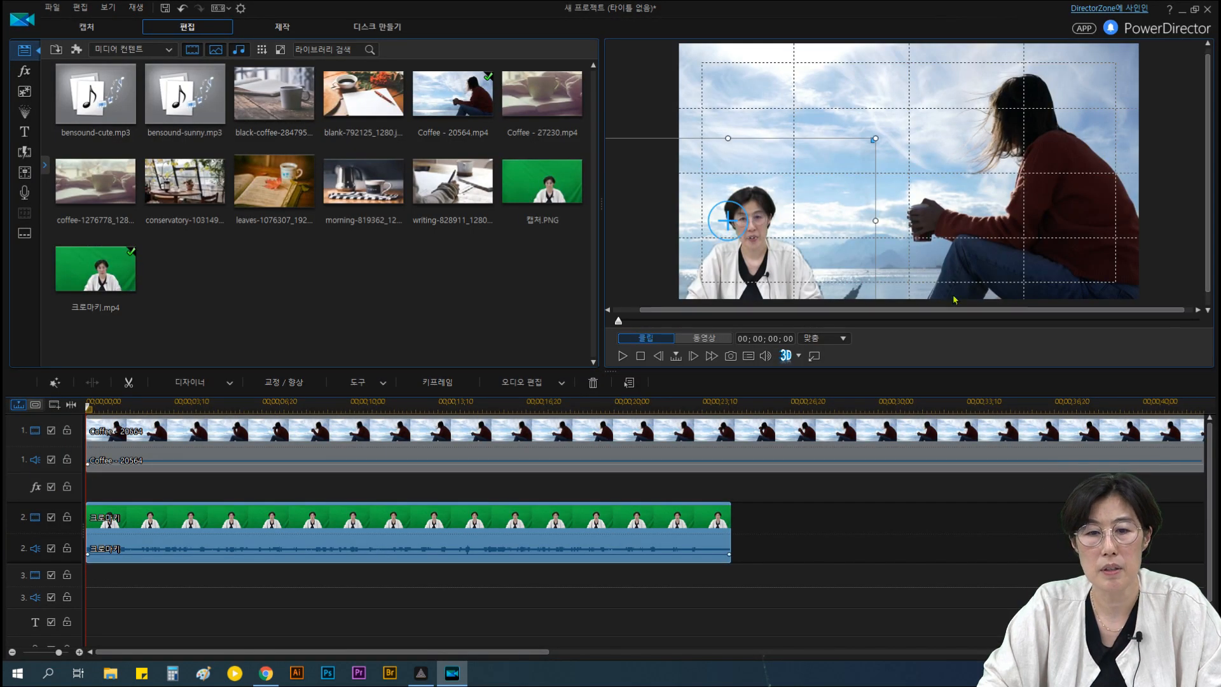
- Play back the chroma-keyed video composite, then return the playhead to the start of the timeline
{"action": "left_click", "coordinate": [622, 357]}
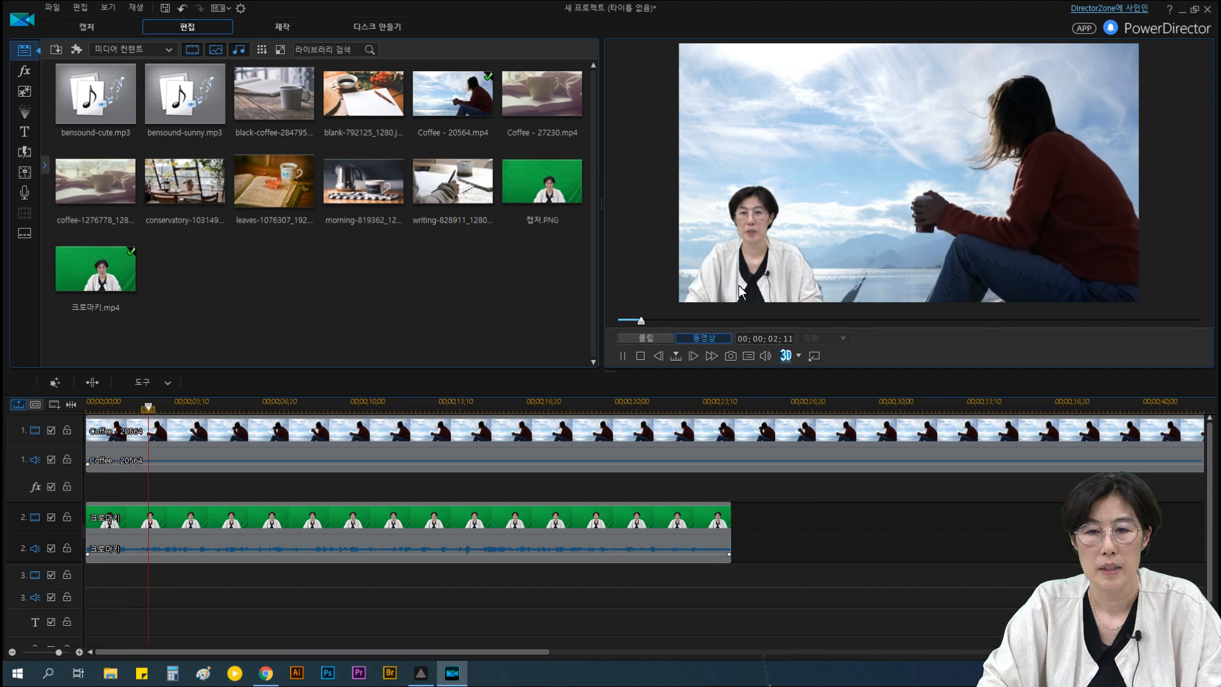
{"action": "left_click", "coordinate": [499, 557]}
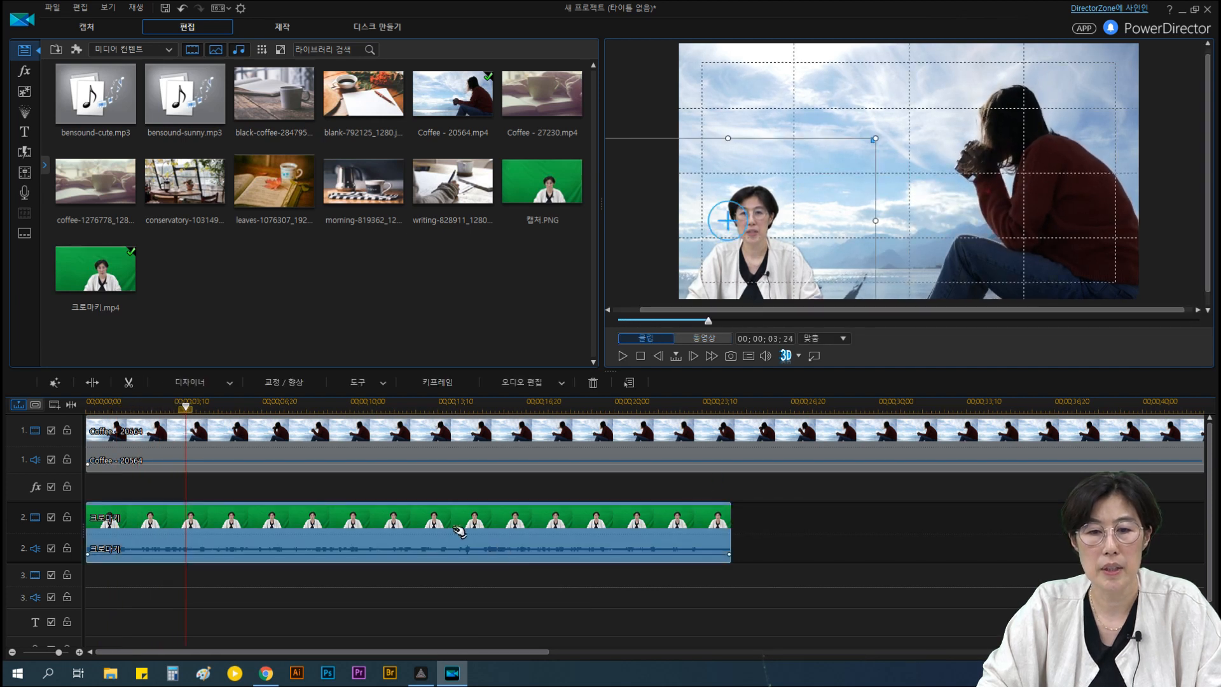
{"action": "left_click_drag", "start_coordinate": [191, 406], "coordinate": [81, 410]}
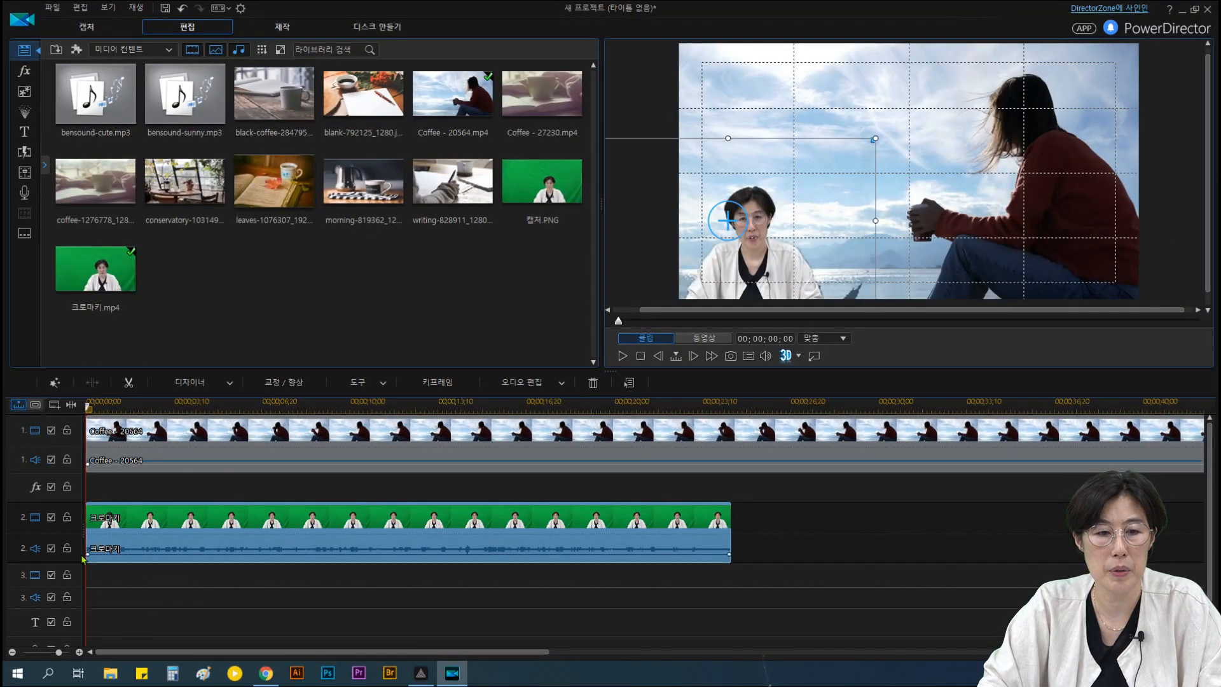
- Raise the 크로마키 clip's audio volume by lifting its start and end volume keyframes to the same level
{"action": "mouse_move", "coordinate": [87, 555]}
{"action": "left_mouse_down"}
{"action": "mouse_move", "coordinate": [88, 568]}
{"action": "mouse_move", "coordinate": [90, 548]}
{"action": "left_mouse_up"}
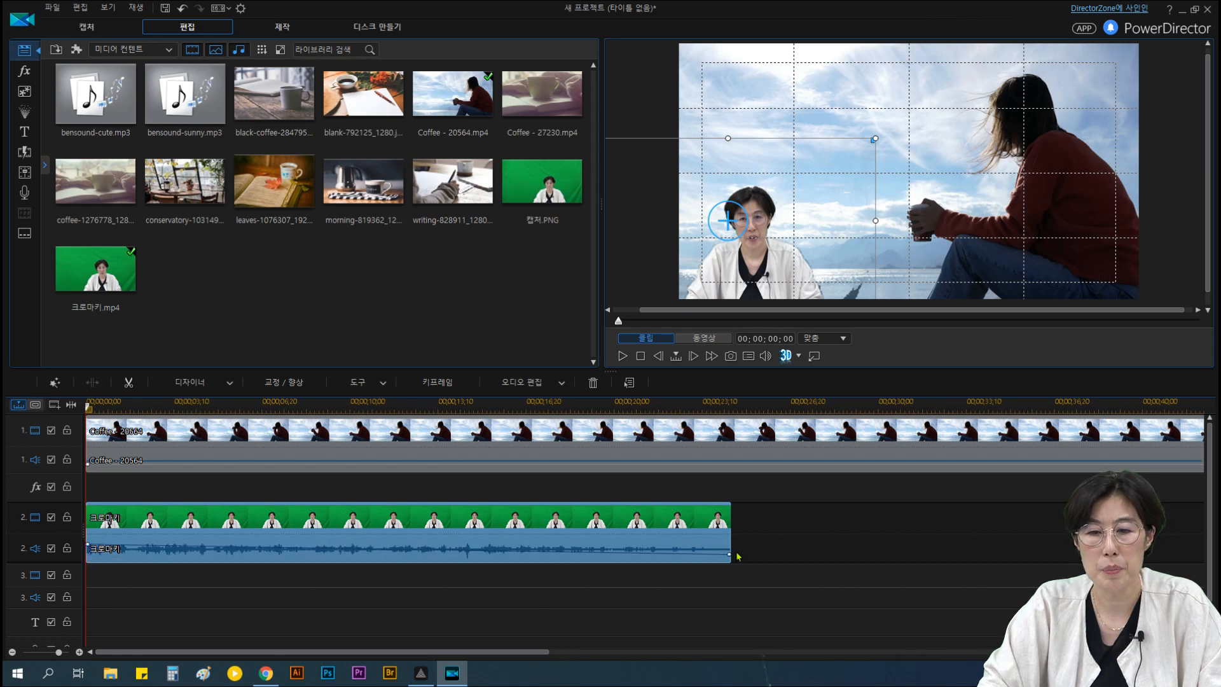
{"action": "left_click_drag", "start_coordinate": [730, 554], "coordinate": [731, 548]}
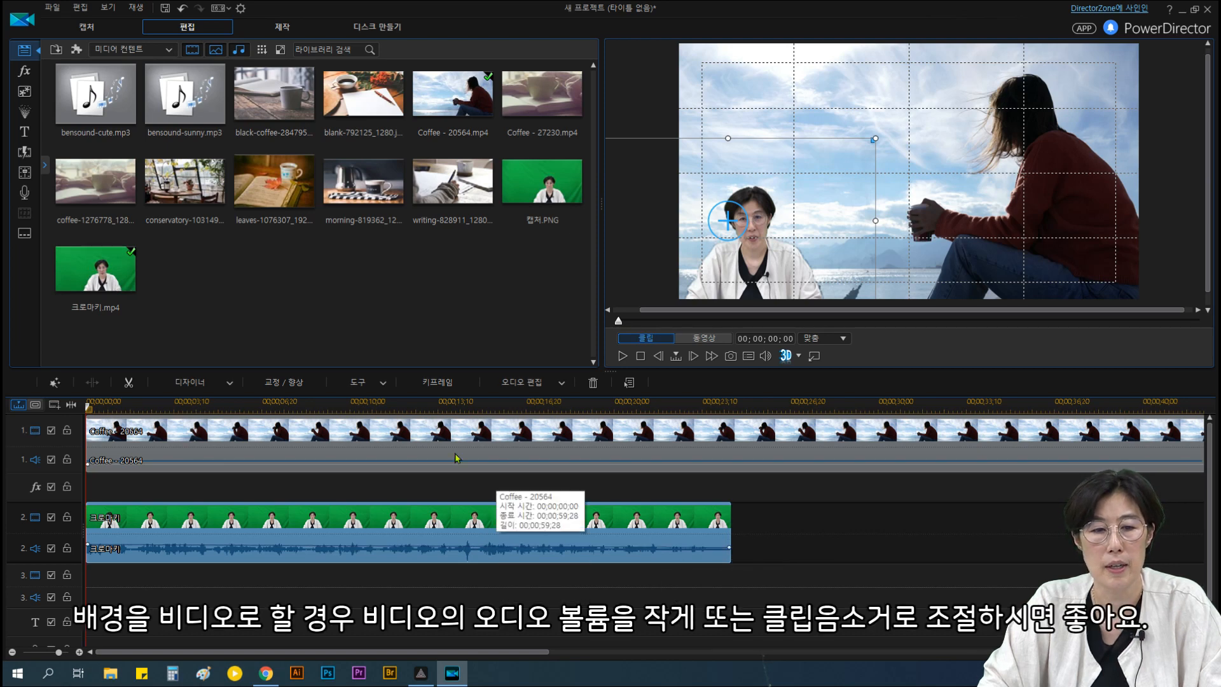
- Mute the audio of the Coffee - 20564 background clip on track 1
{"action": "left_click", "coordinate": [244, 448]}
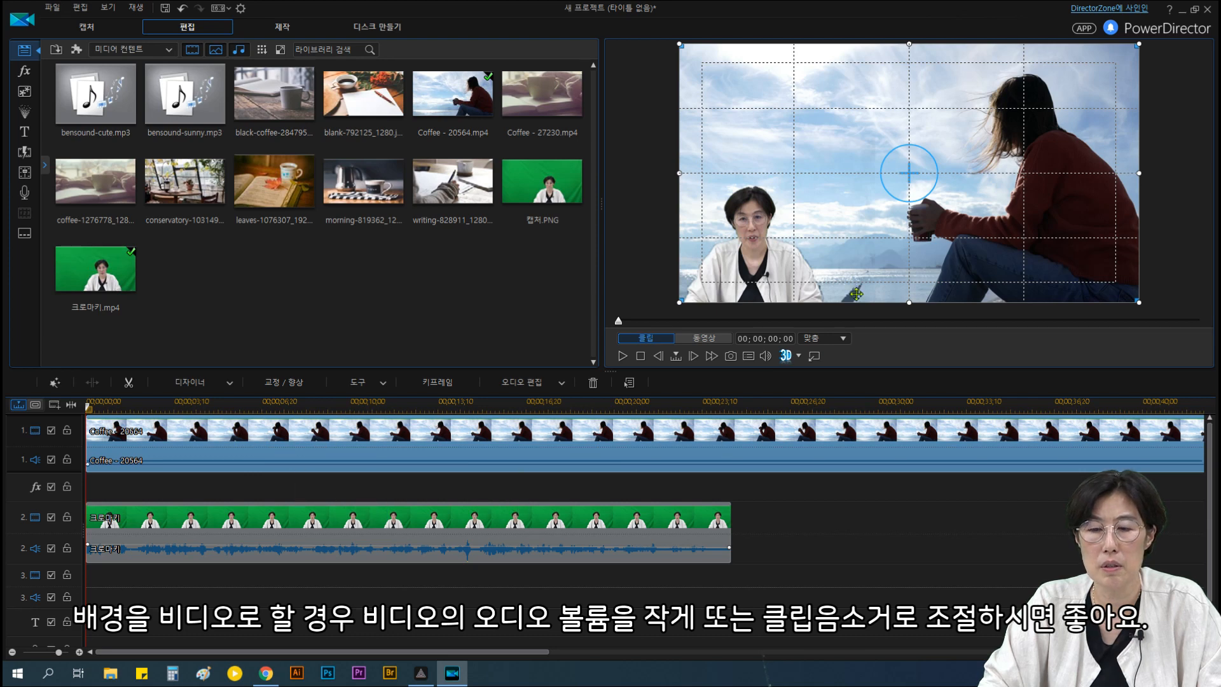
{"action": "right_click", "coordinate": [414, 444]}
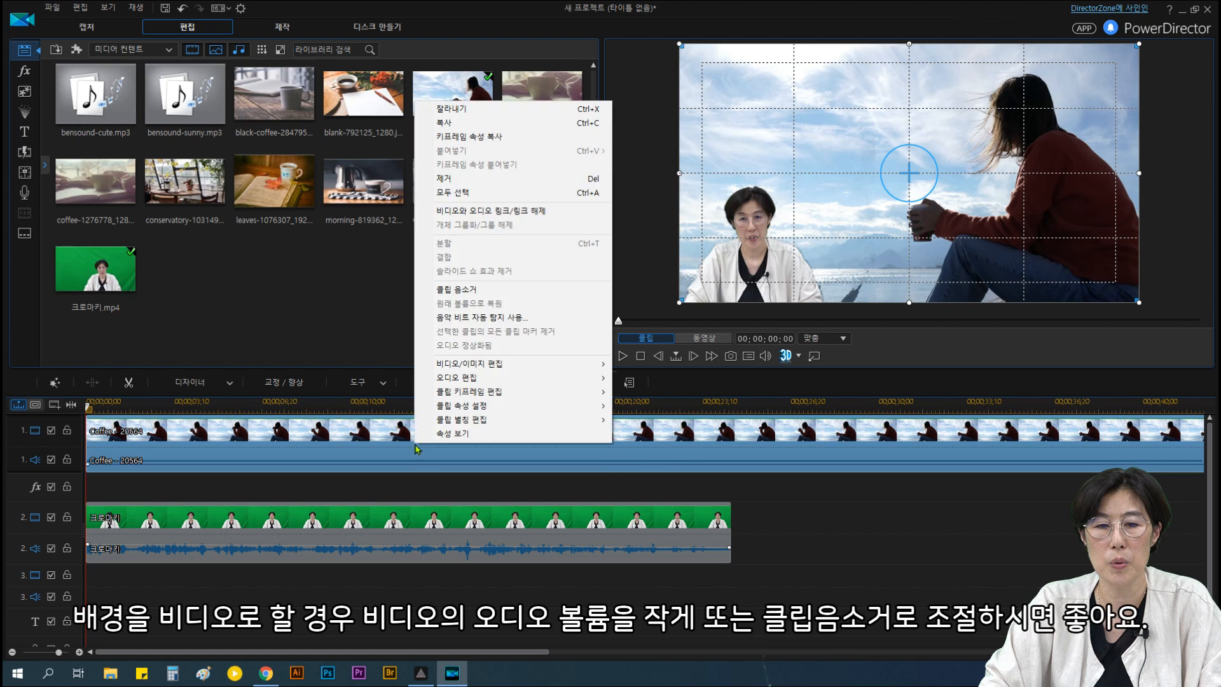
{"action": "left_click", "coordinate": [466, 290]}
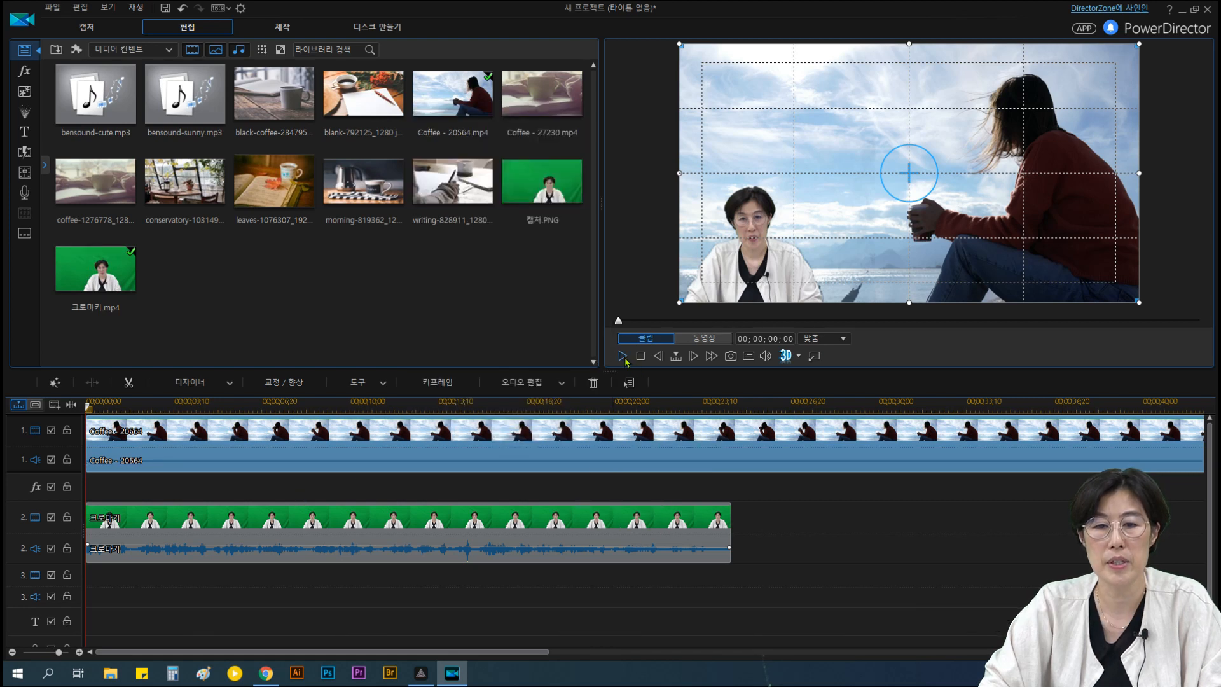
- Play back the whole composite in movie mode from the start, and stop it after a moment
{"action": "left_click", "coordinate": [704, 338]}
{"action": "key", "text": "space"}
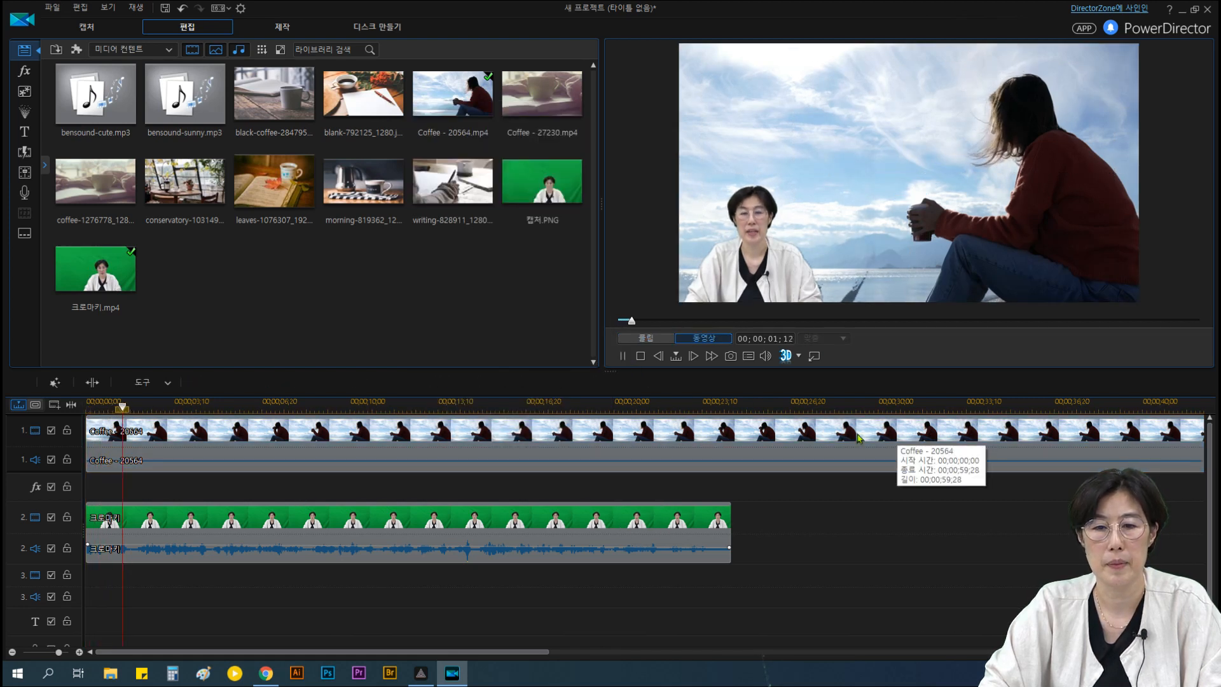
{"action": "left_click", "coordinate": [642, 357]}
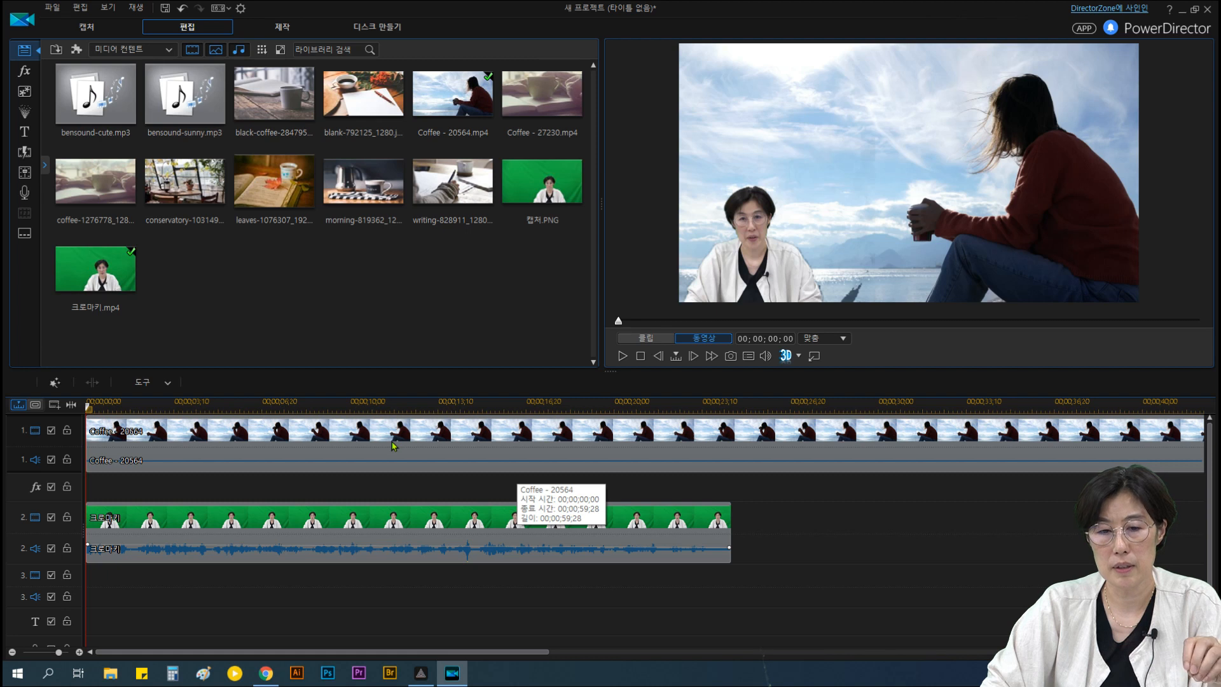
- Replace the 크로마키 clip on track 2 with Coffee - 27230.mp4, aligned to the start of the timeline
{"action": "left_click", "coordinate": [358, 523]}
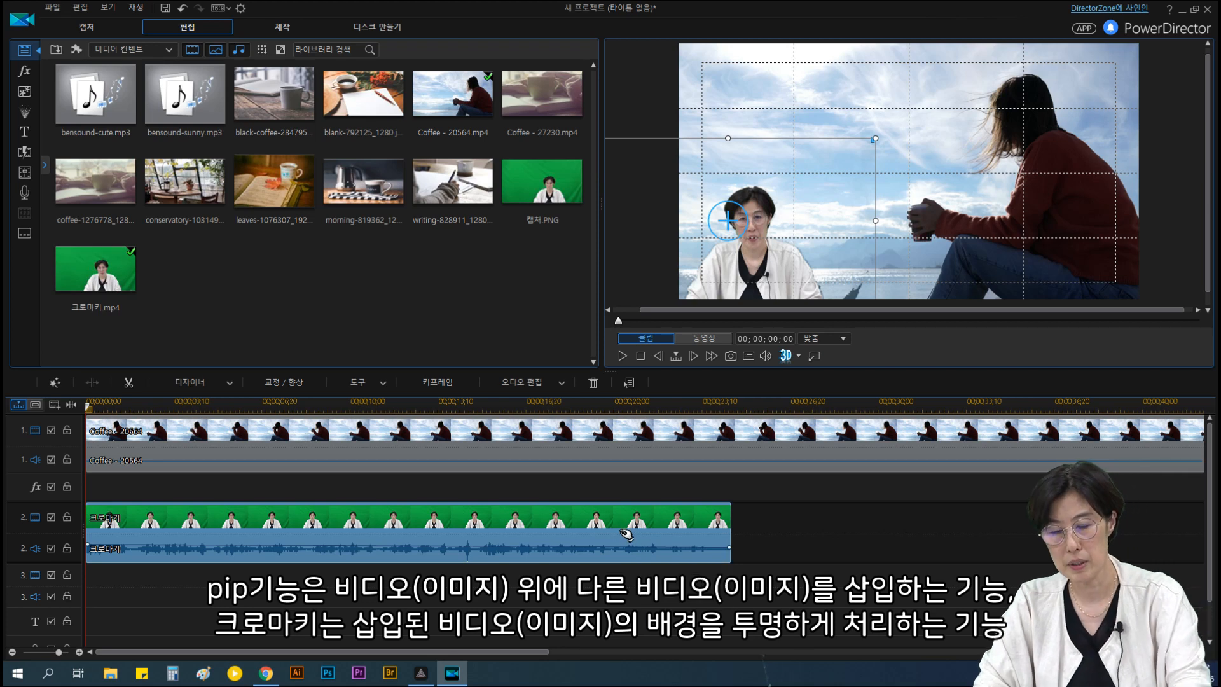
{"action": "key", "text": "Delete"}
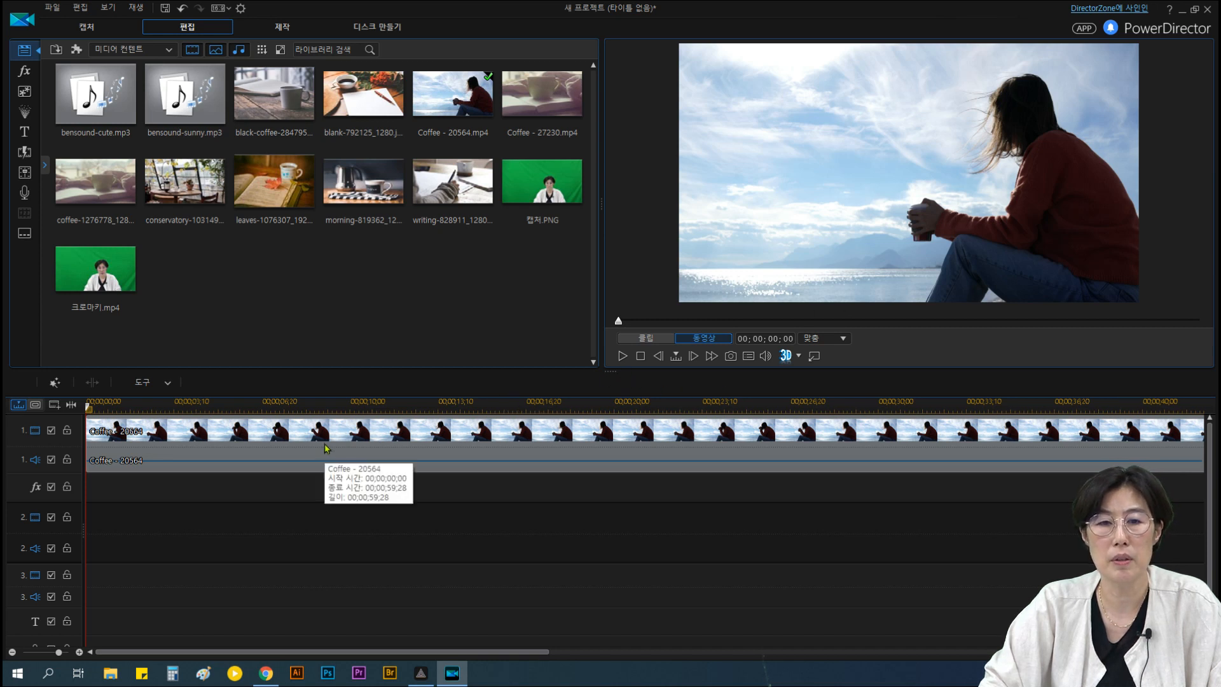
{"action": "left_click", "coordinate": [284, 96]}
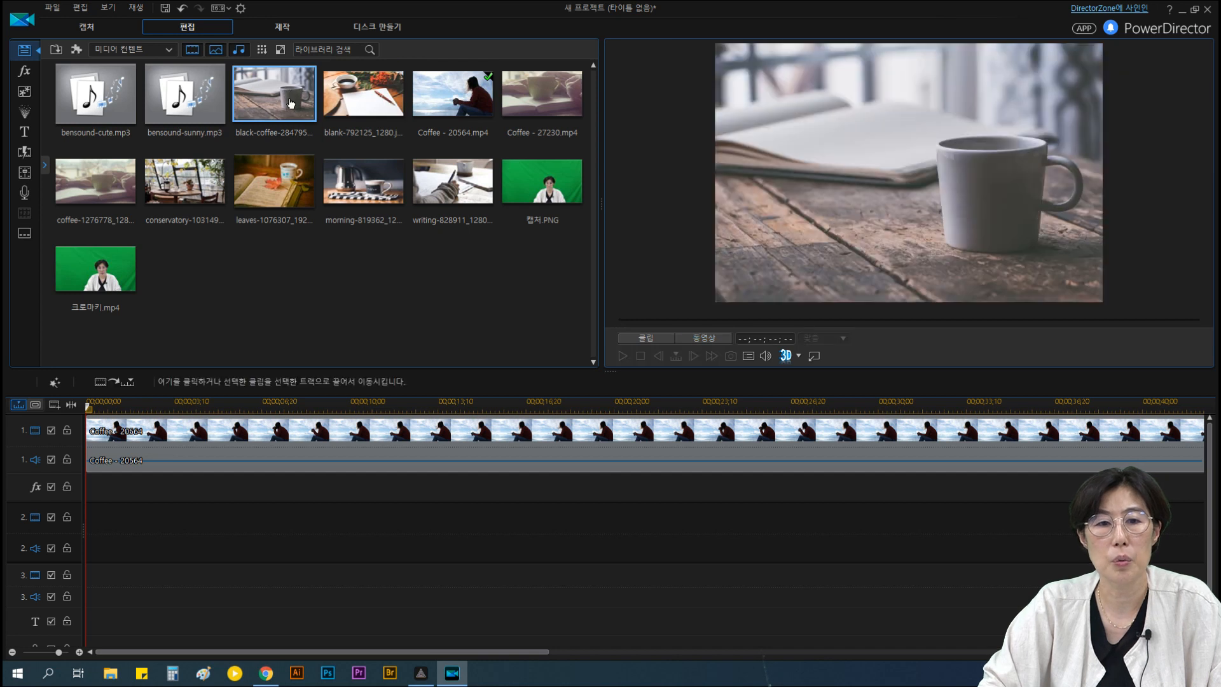
{"action": "left_click", "coordinate": [264, 54]}
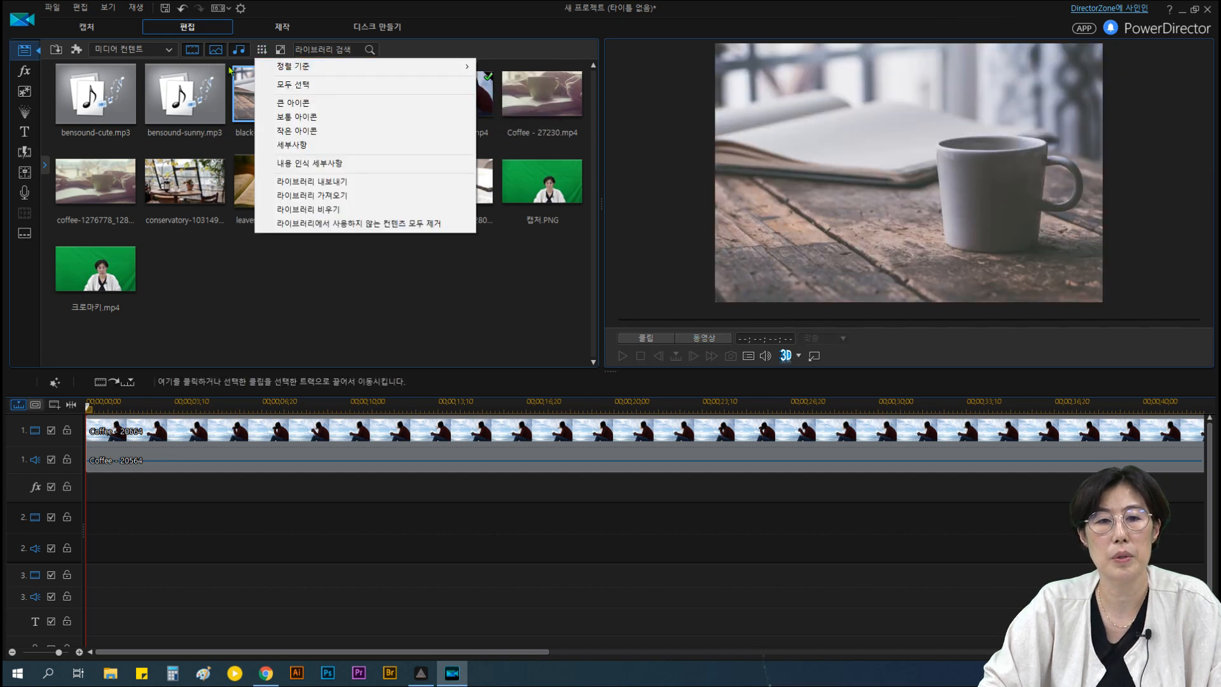
{"action": "left_click", "coordinate": [218, 50]}
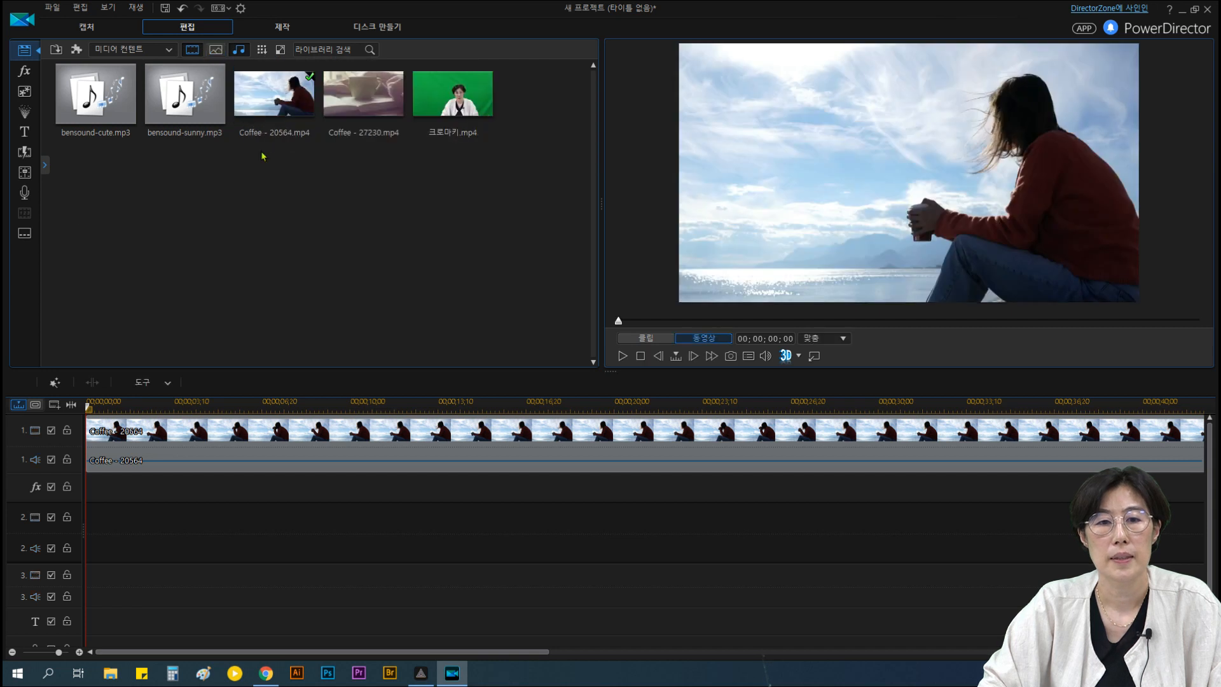
{"action": "left_click_drag", "start_coordinate": [367, 107], "coordinate": [88, 526]}
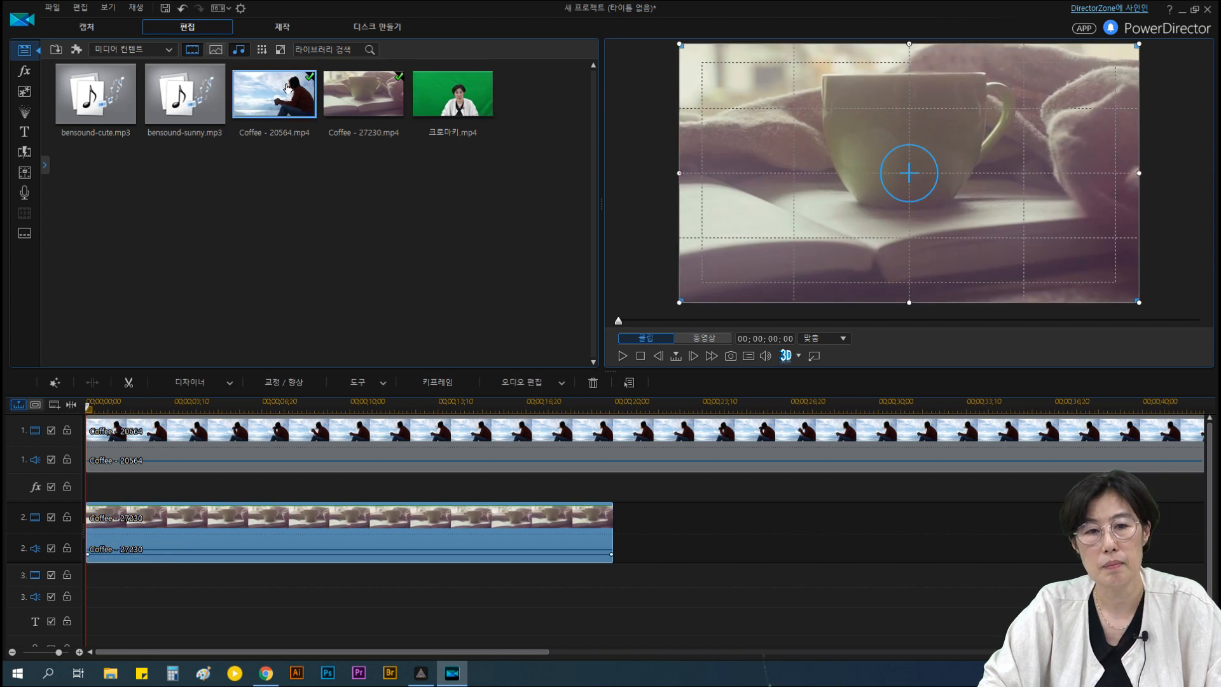
{"action": "left_click", "coordinate": [216, 50]}
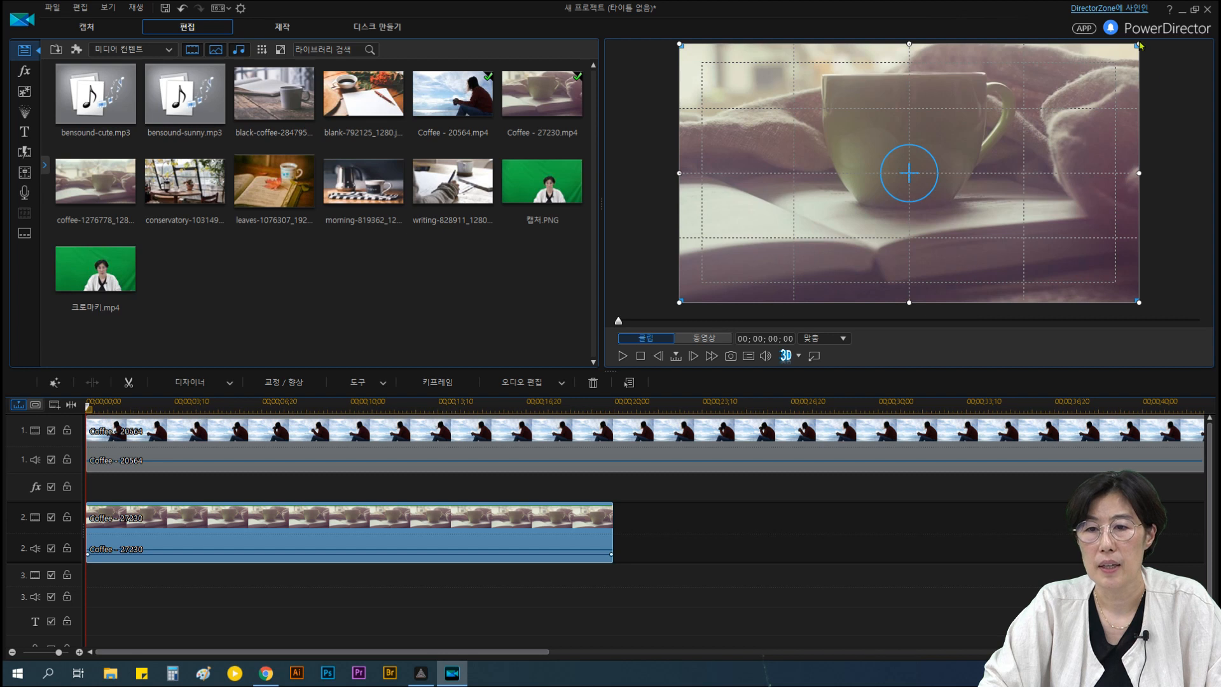
- Shrink the Coffee - 27230 clip into the frame's lower-left quarter and the Coffee - 20564 clip into its upper-right quarter
{"action": "left_click_drag", "start_coordinate": [1138, 45], "coordinate": [844, 173]}
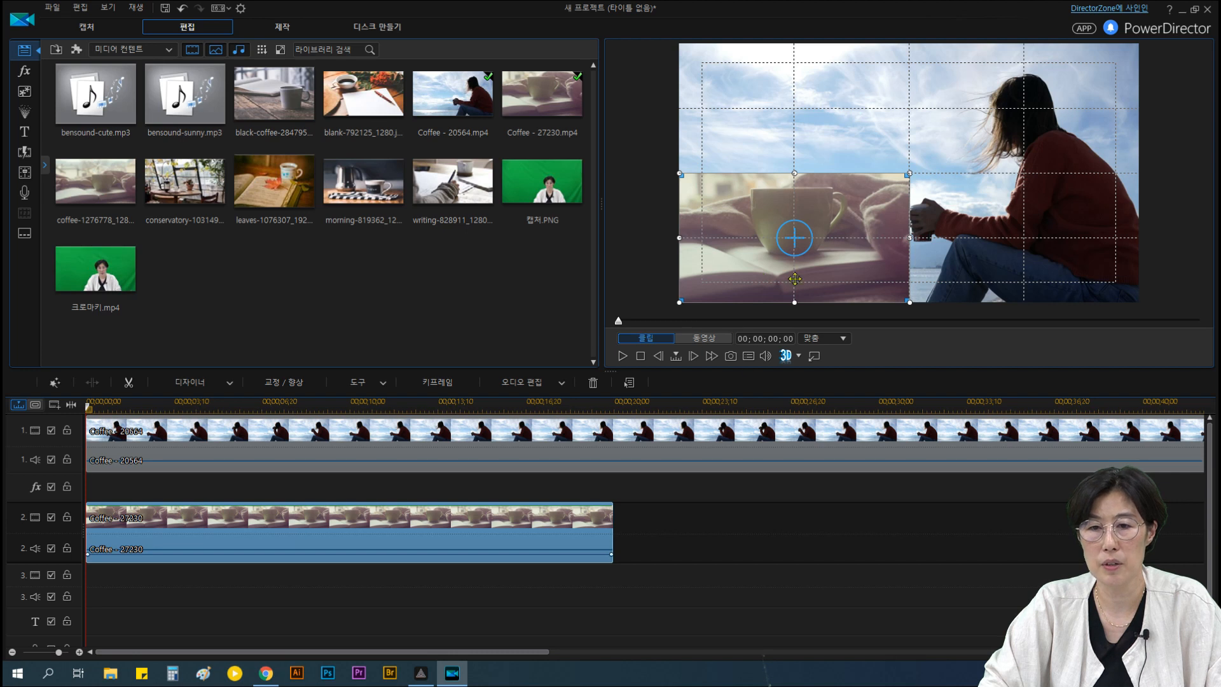
{"action": "left_click", "coordinate": [600, 448]}
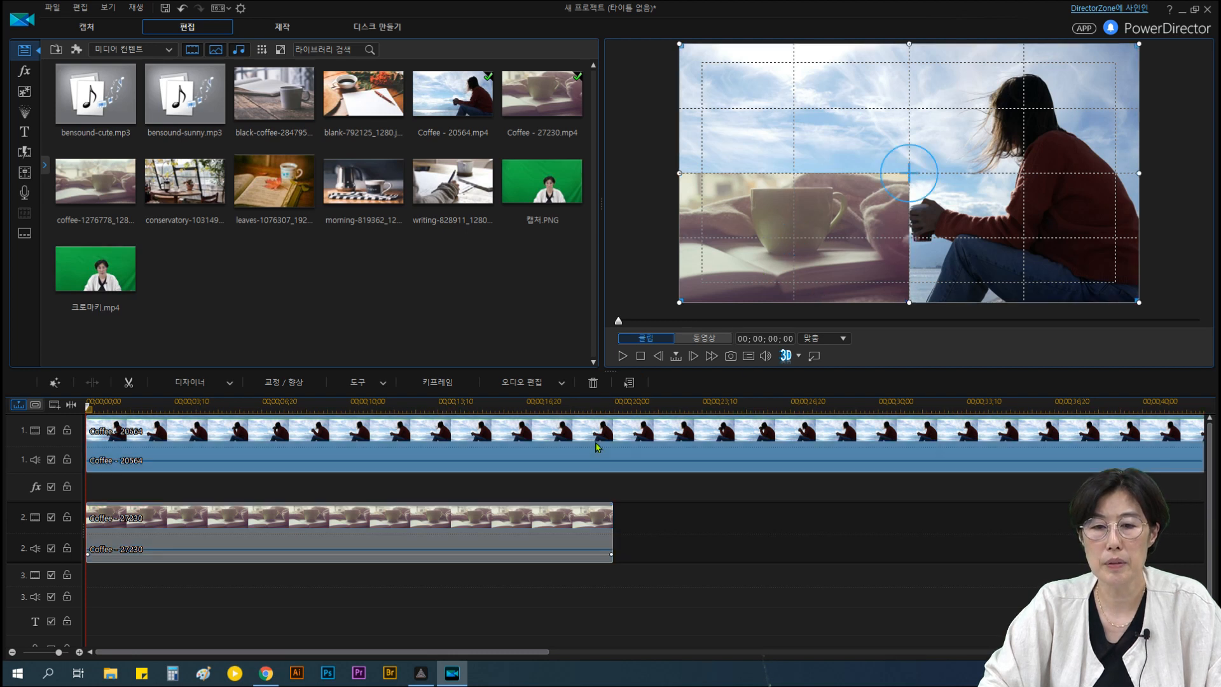
{"action": "left_click_drag", "start_coordinate": [680, 301], "coordinate": [911, 167]}
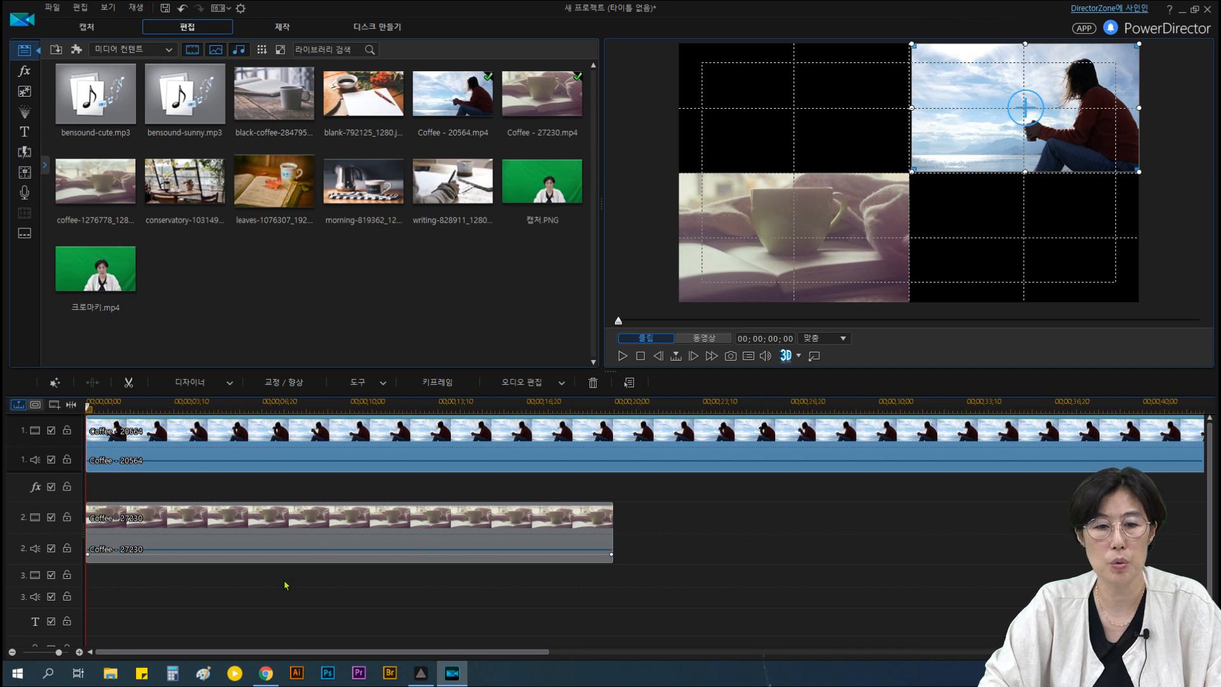
{"action": "scroll", "coordinate": [331, 521], "scroll_direction": "down", "scroll_amount": 1}
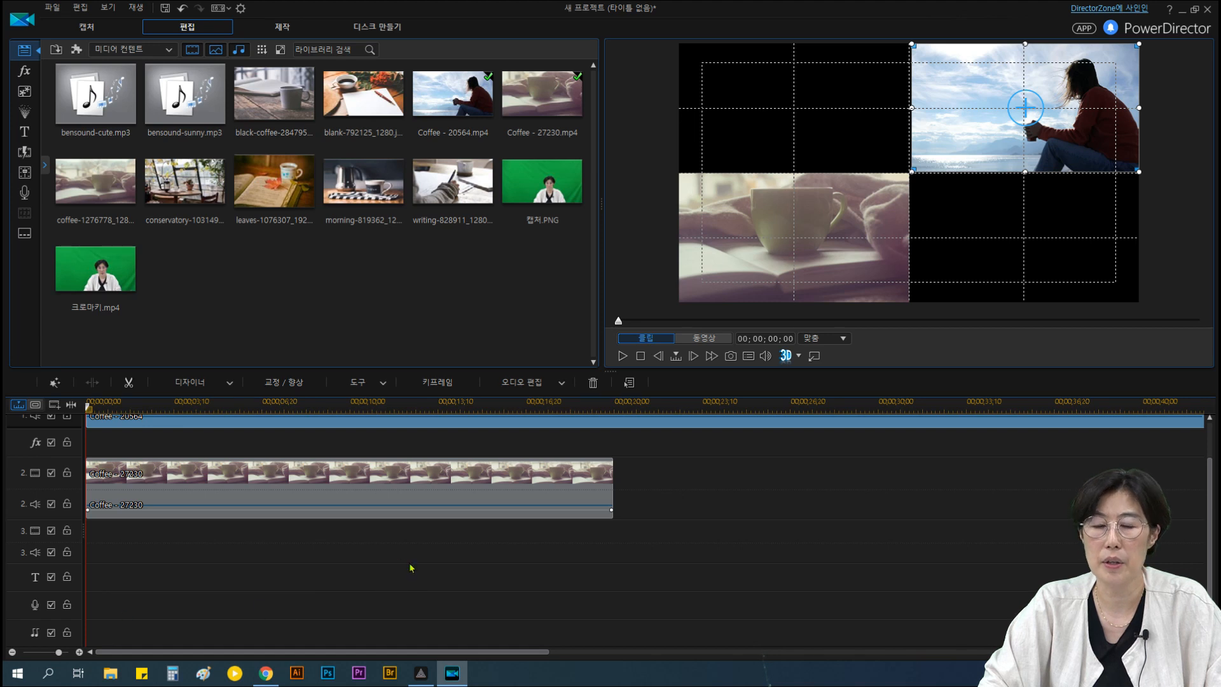
{"action": "scroll", "coordinate": [594, 464], "scroll_direction": "up", "scroll_amount": 1}
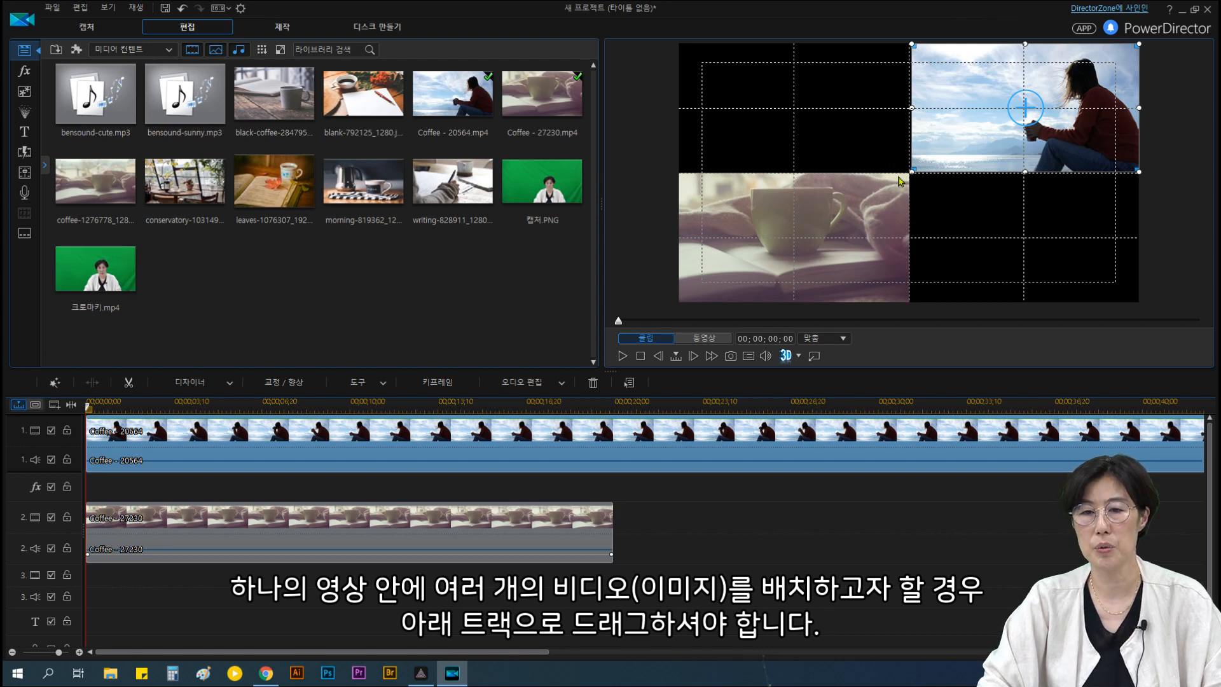
- Stretch the Coffee - 27230 clip up to the frame's top edge and out toward its right edge, and distort its upper-right corner
{"action": "left_click", "coordinate": [893, 196]}
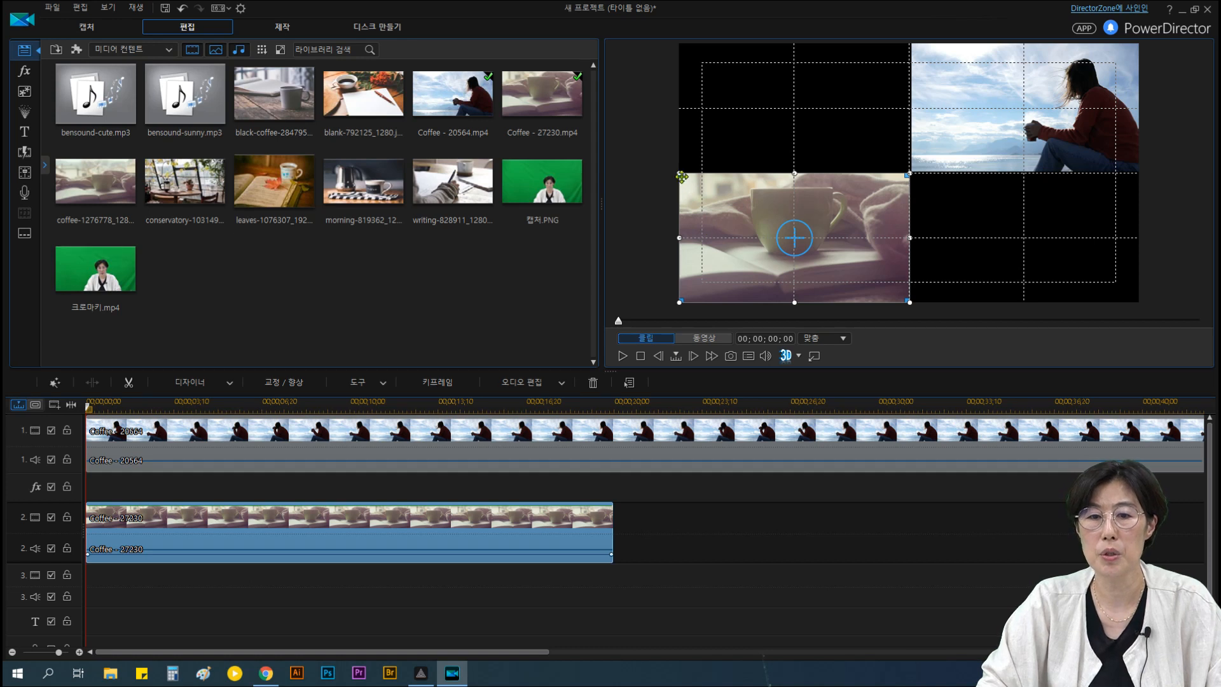
{"action": "left_click_drag", "start_coordinate": [682, 177], "coordinate": [681, 42]}
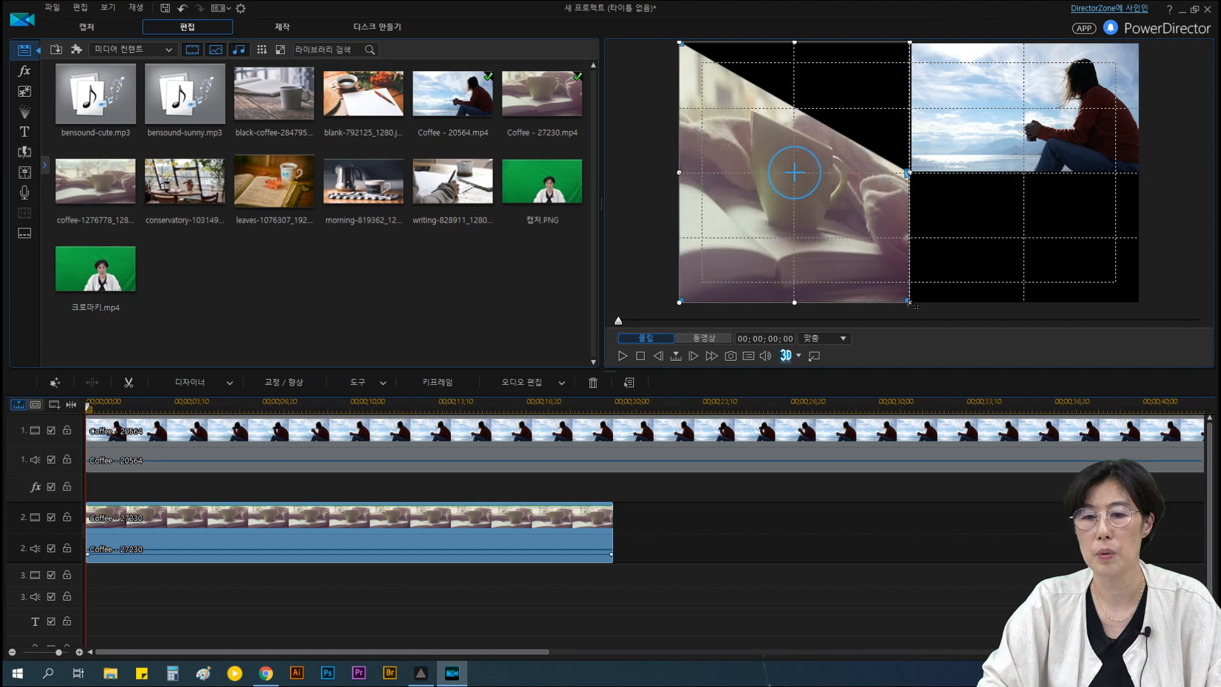
{"action": "left_click_drag", "start_coordinate": [915, 306], "coordinate": [1089, 267]}
{"action": "left_click_drag", "start_coordinate": [909, 173], "coordinate": [930, 112]}
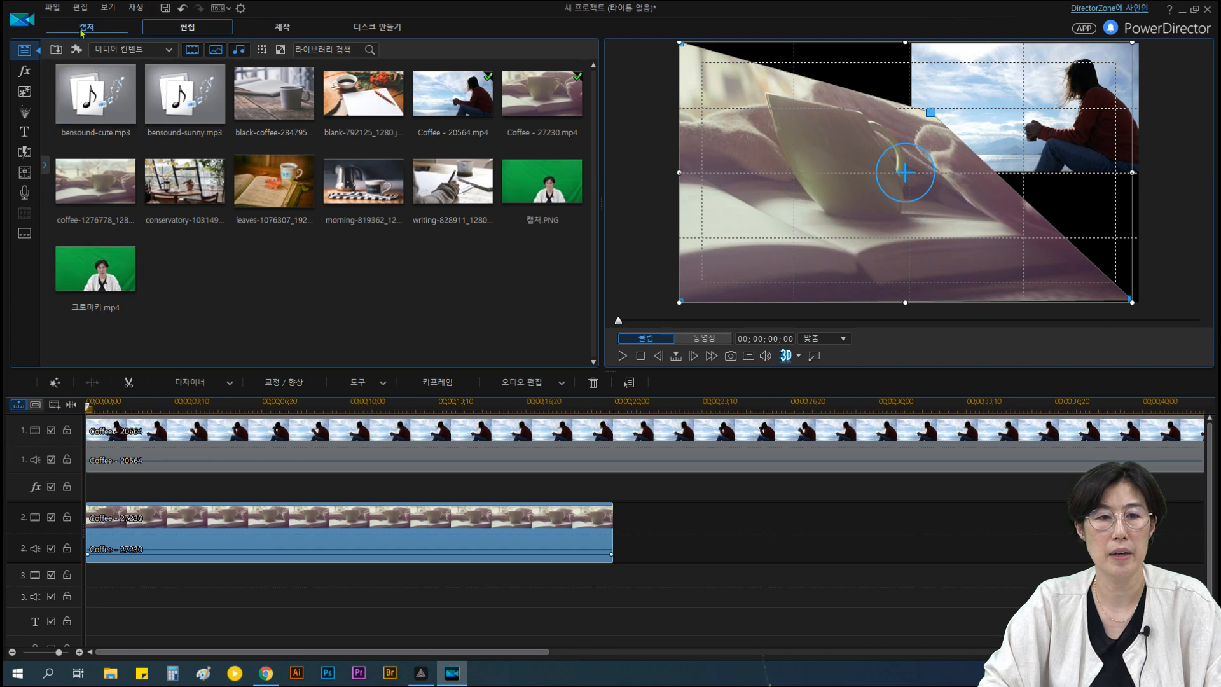
- Open the project 연습1.pds, discarding the current project's changes and declining to merge the media libraries
{"action": "left_click", "coordinate": [53, 9]}
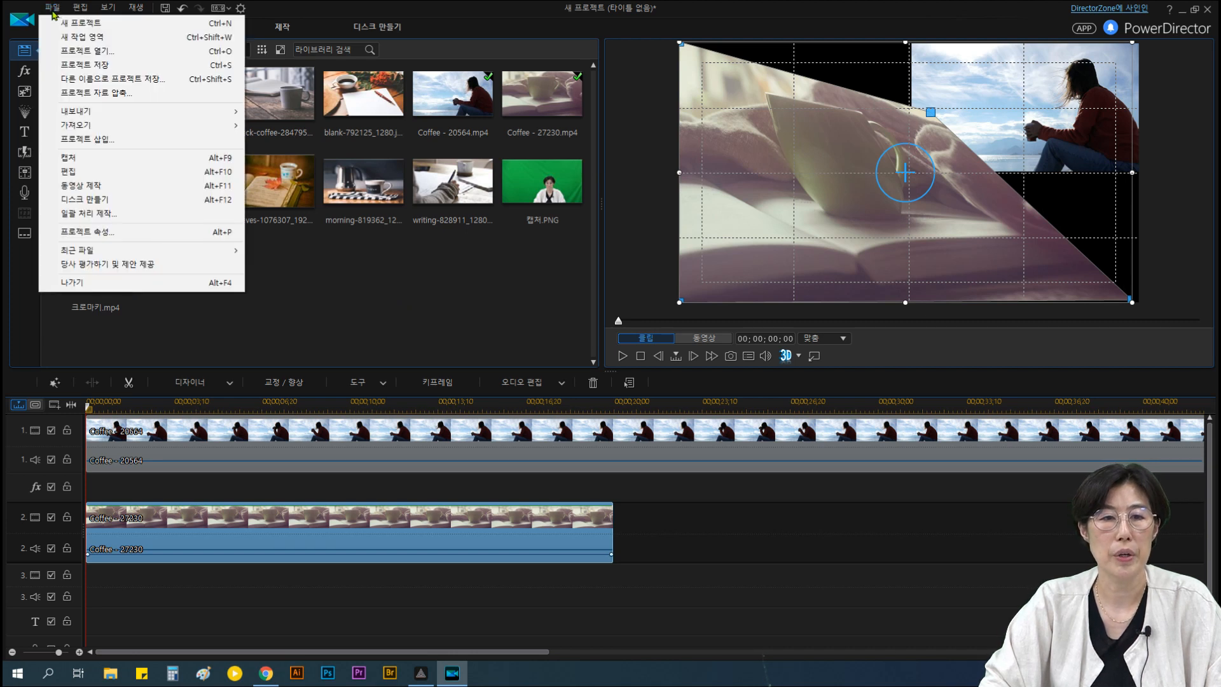
{"action": "left_click", "coordinate": [66, 56]}
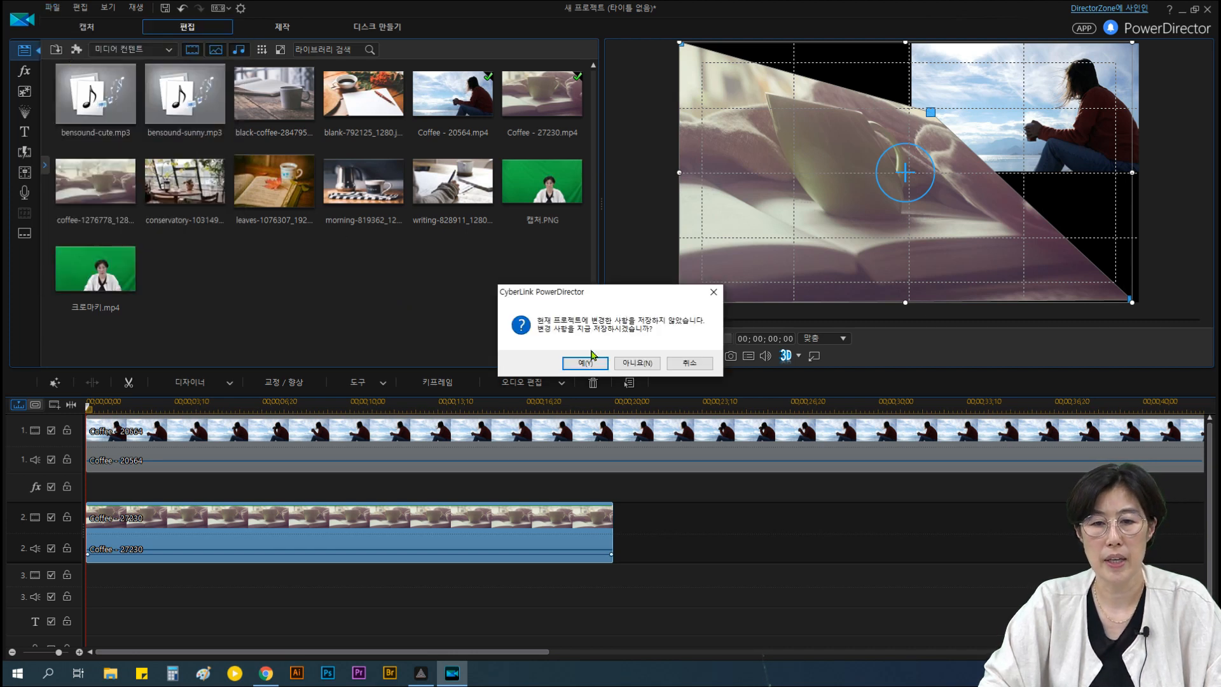
{"action": "left_click", "coordinate": [642, 364]}
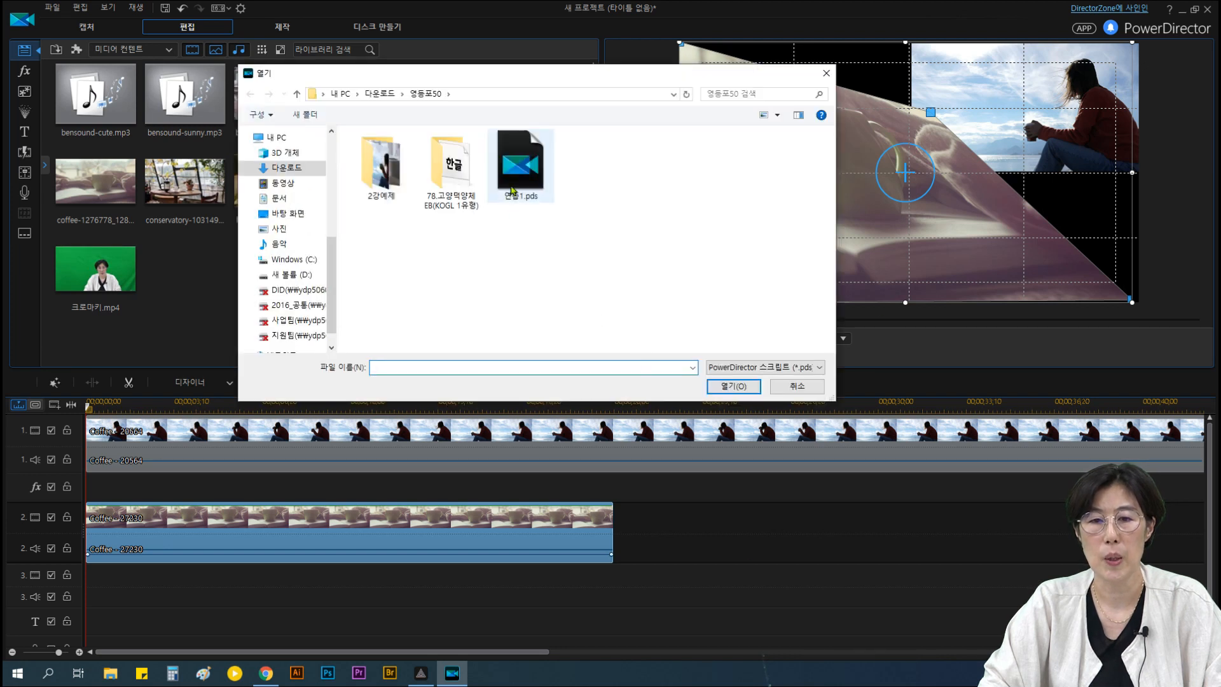
{"action": "left_click", "coordinate": [526, 171]}
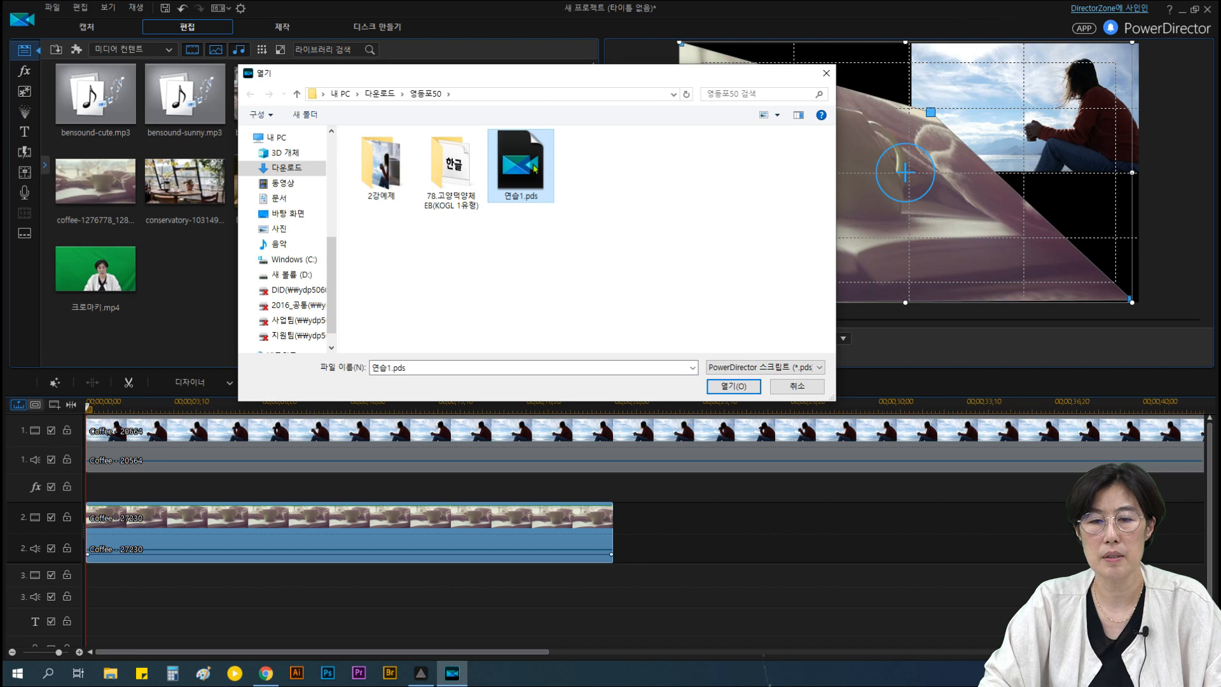
{"action": "left_click", "coordinate": [733, 386]}
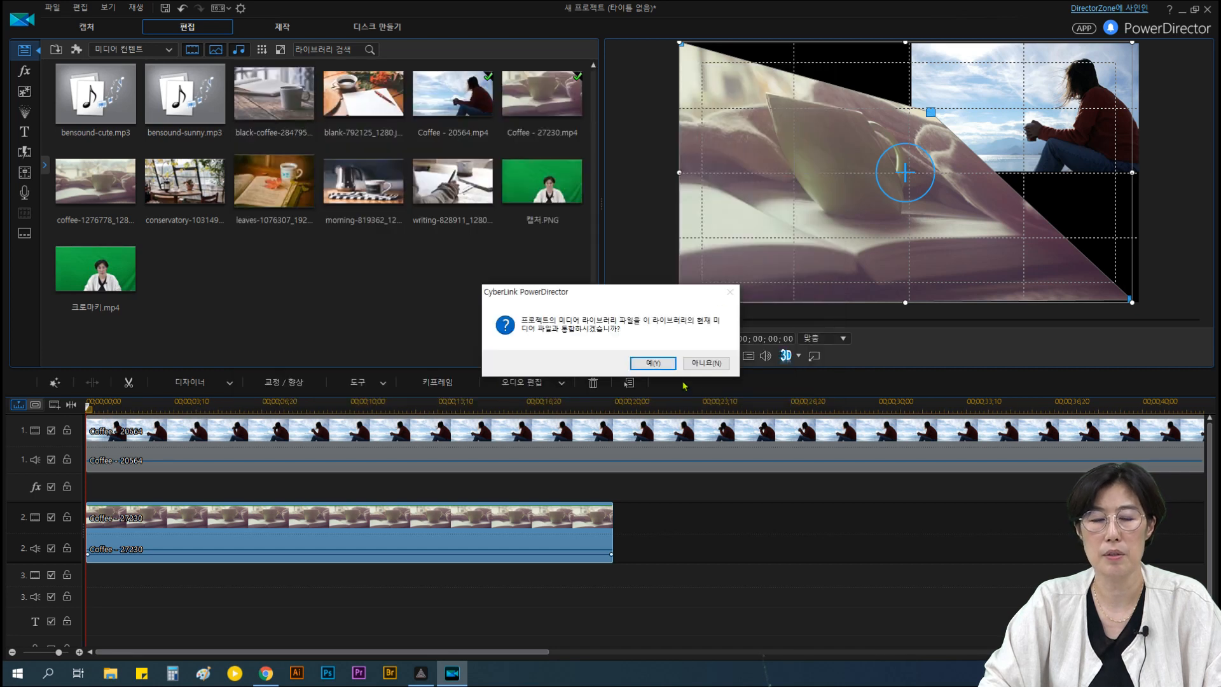
{"action": "left_click", "coordinate": [704, 362]}
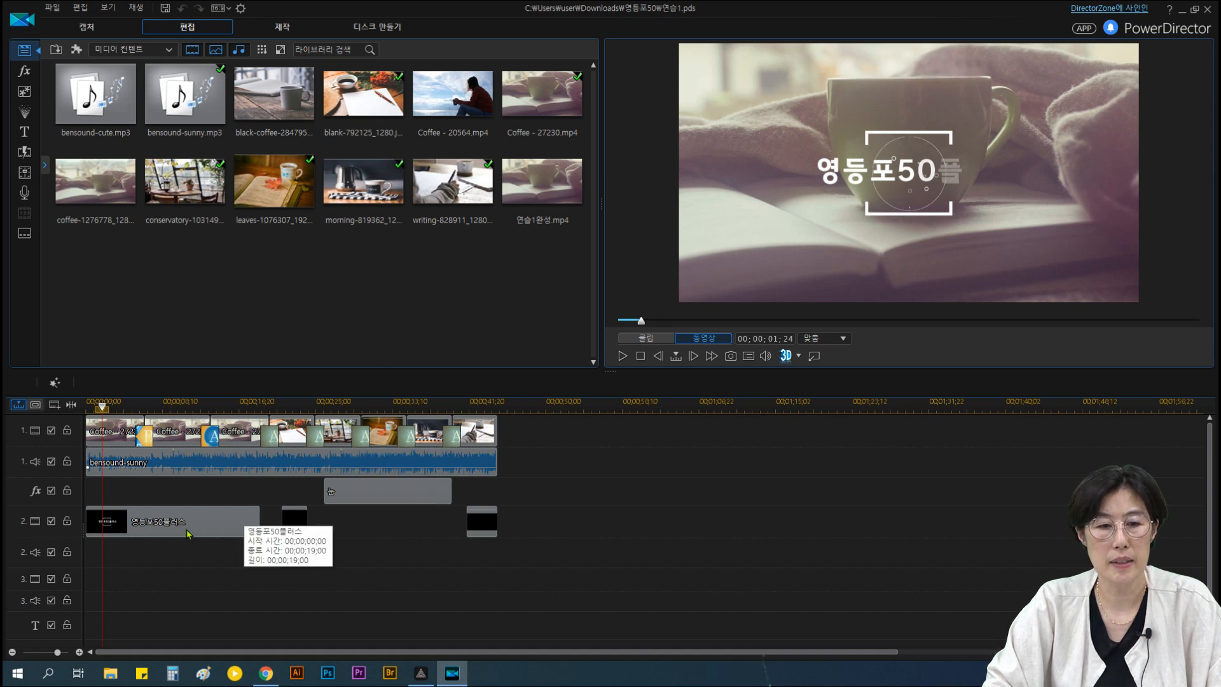
- View the frames at the two short title clips on track 2
{"action": "left_click", "coordinate": [297, 525]}
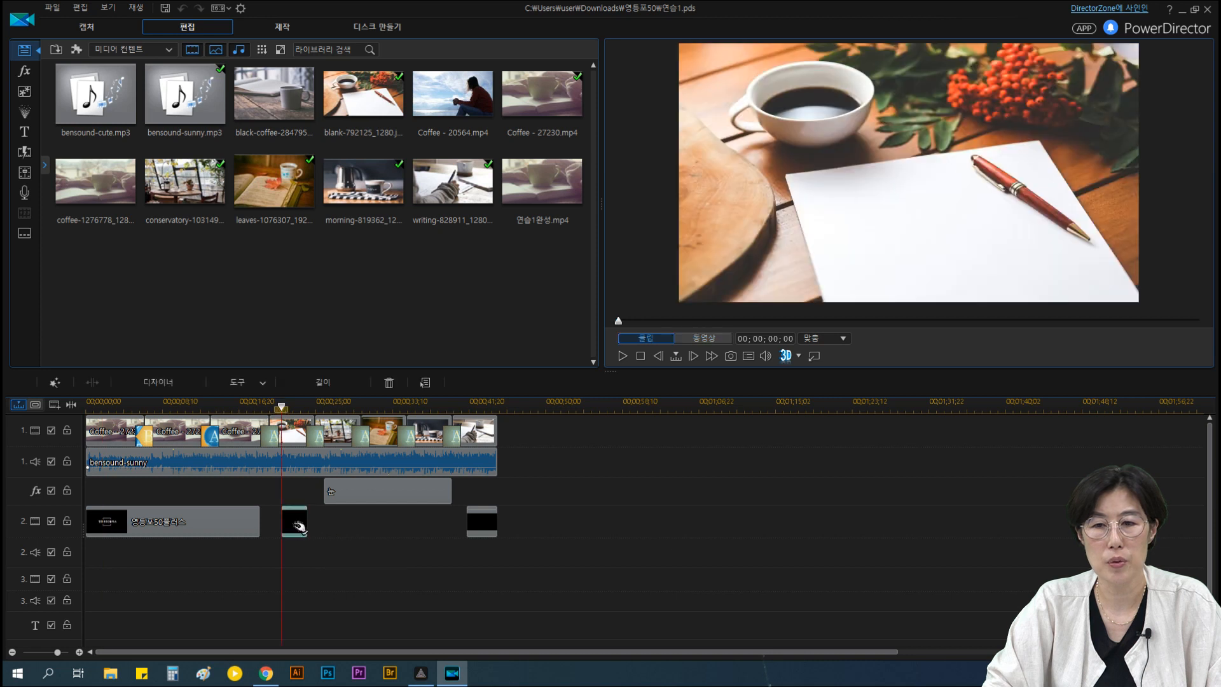
{"action": "left_click", "coordinate": [489, 526]}
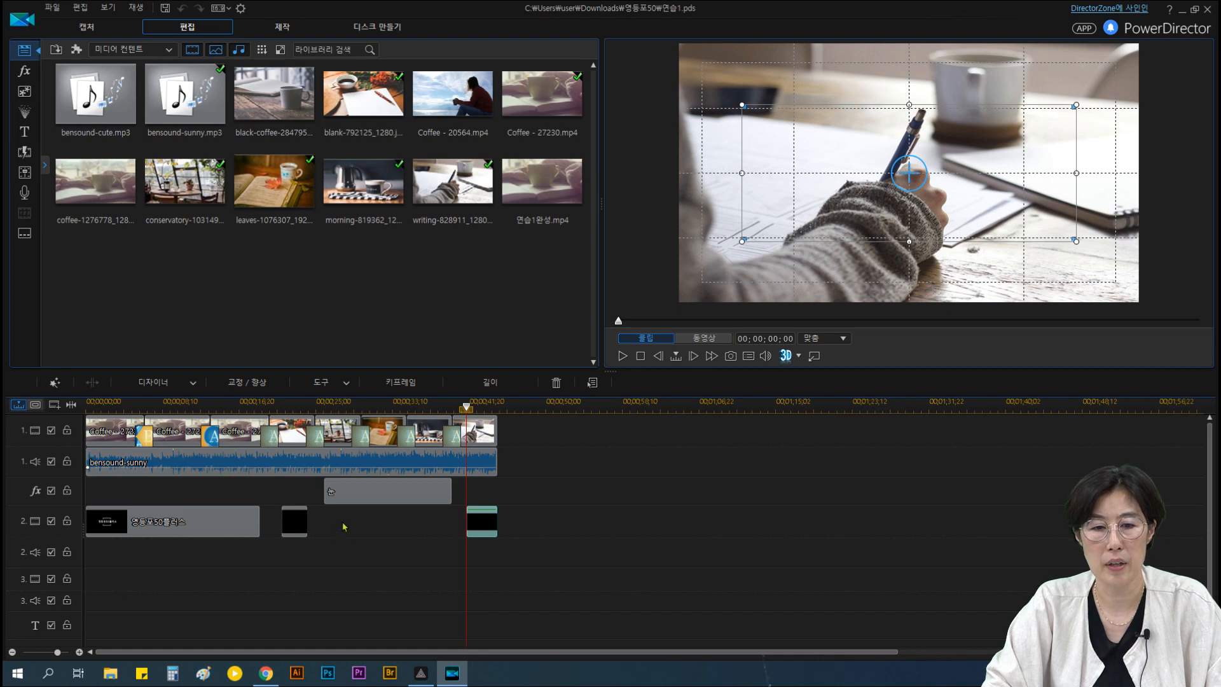
- Add a subtitle entry at 00:00:25:19, over the conservatory photo, in the Subtitle Room
{"action": "left_click", "coordinate": [321, 405]}
{"action": "left_click", "coordinate": [336, 431]}
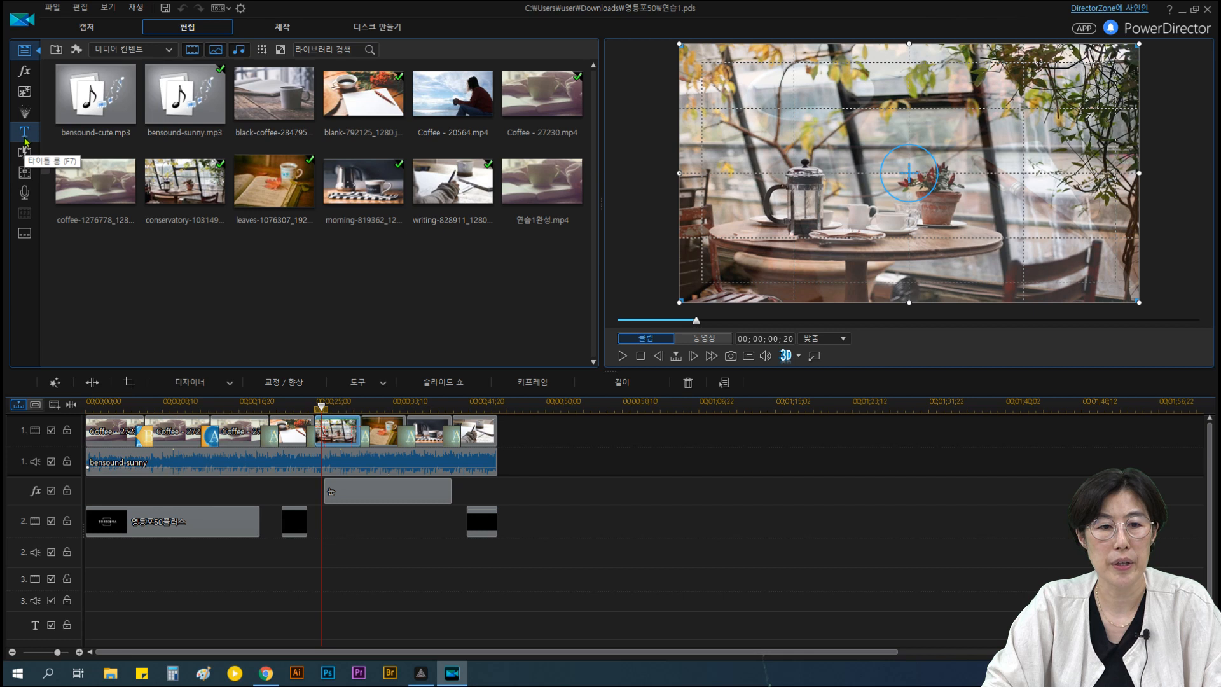
{"action": "left_click", "coordinate": [26, 240]}
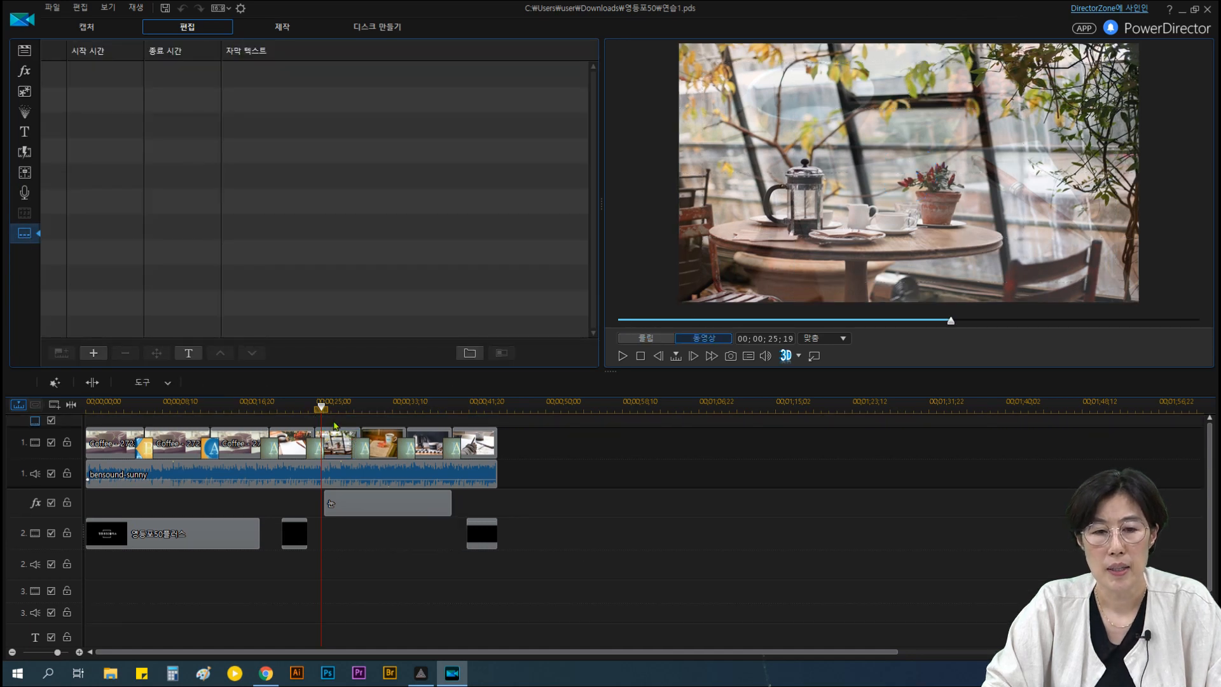
{"action": "left_click", "coordinate": [324, 404]}
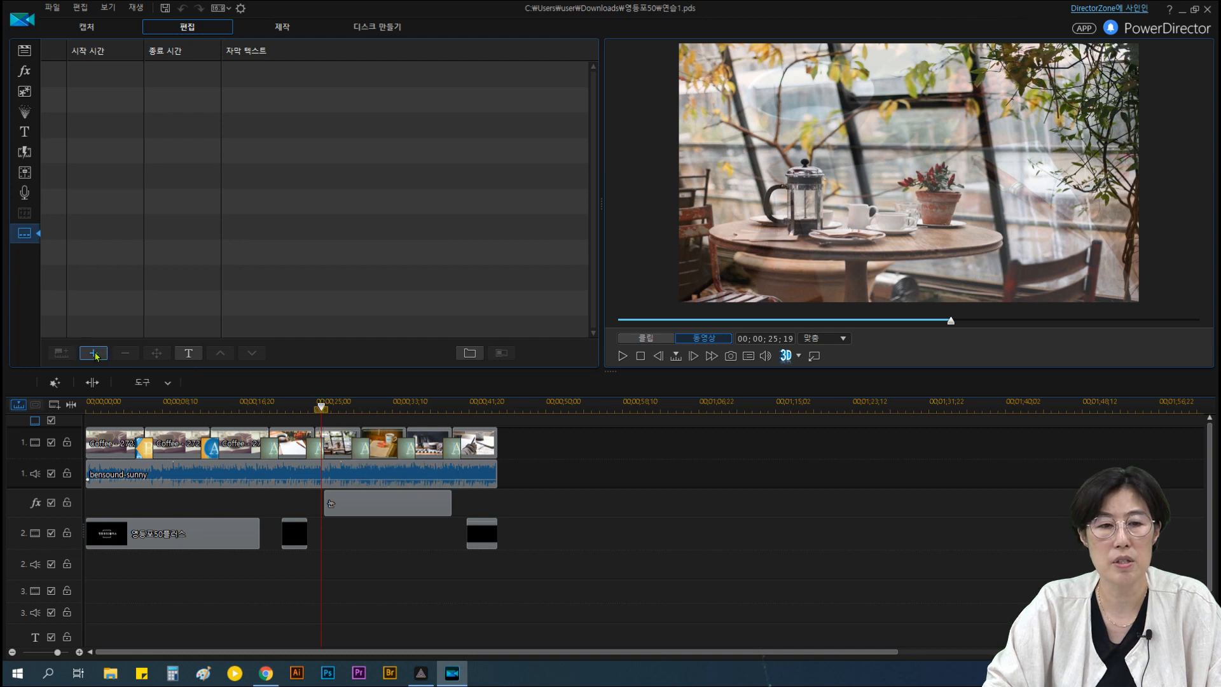
{"action": "left_click", "coordinate": [94, 353]}
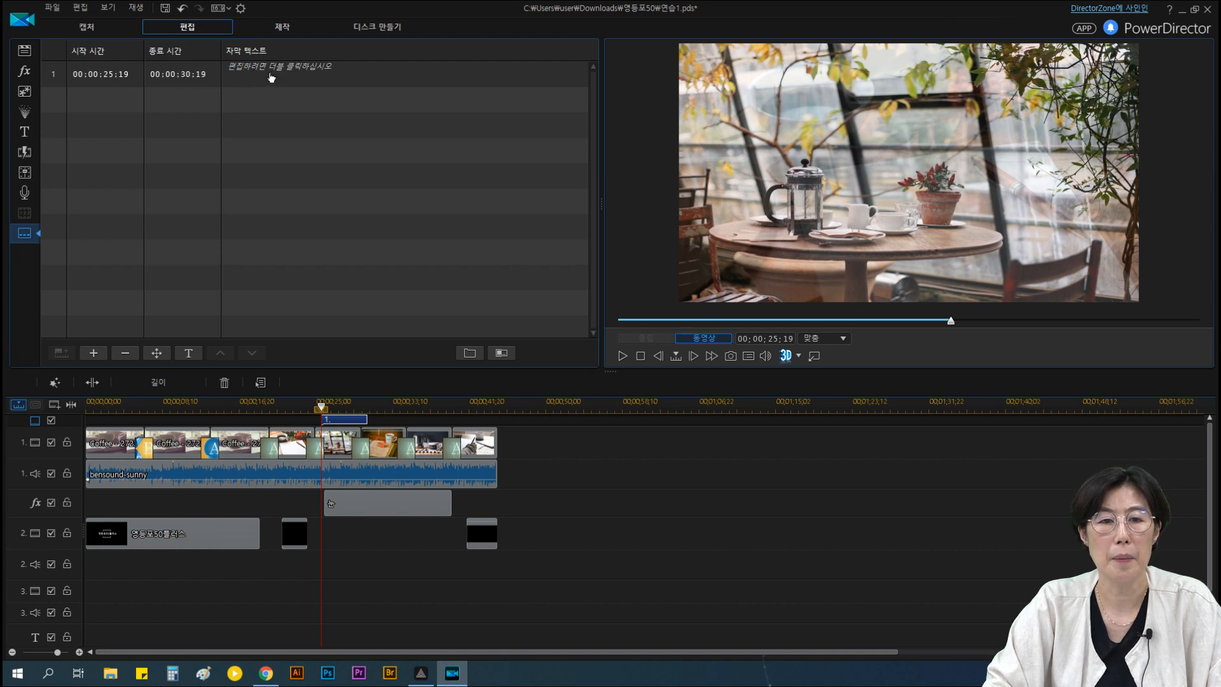
- Enter 즐거운 시간되세요. as the text of the subtitle starting at 00:00:25:19
{"action": "left_click", "coordinate": [241, 71]}
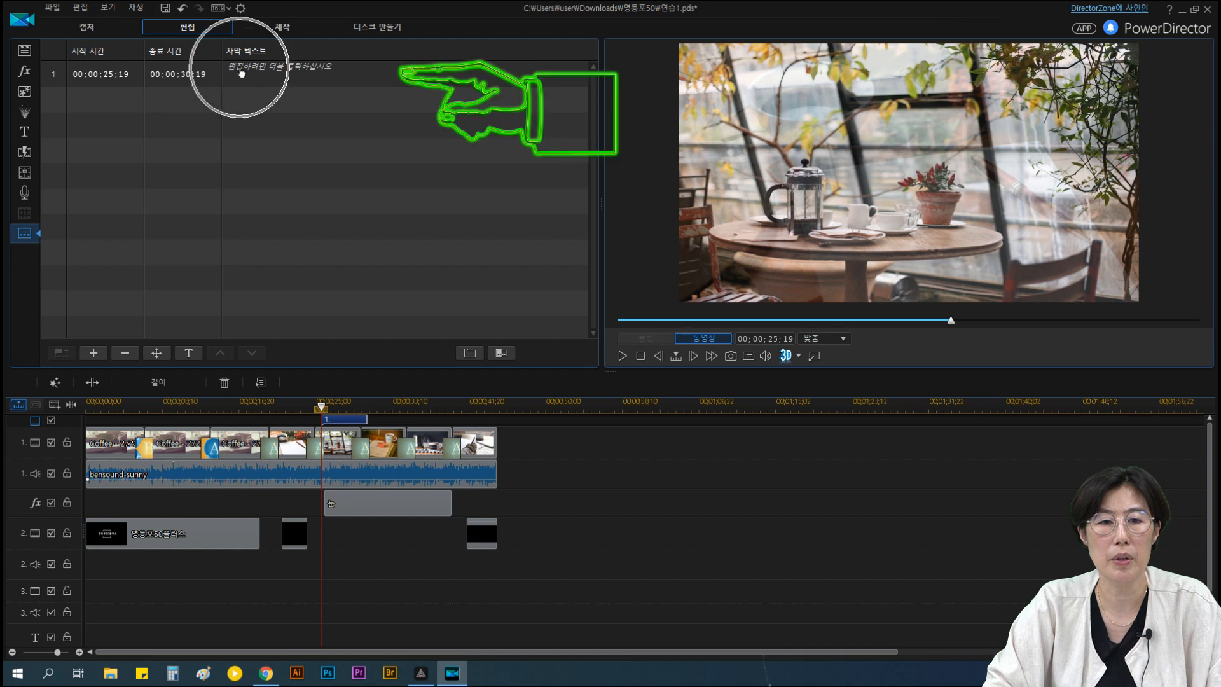
{"action": "double_click", "coordinate": [241, 71]}
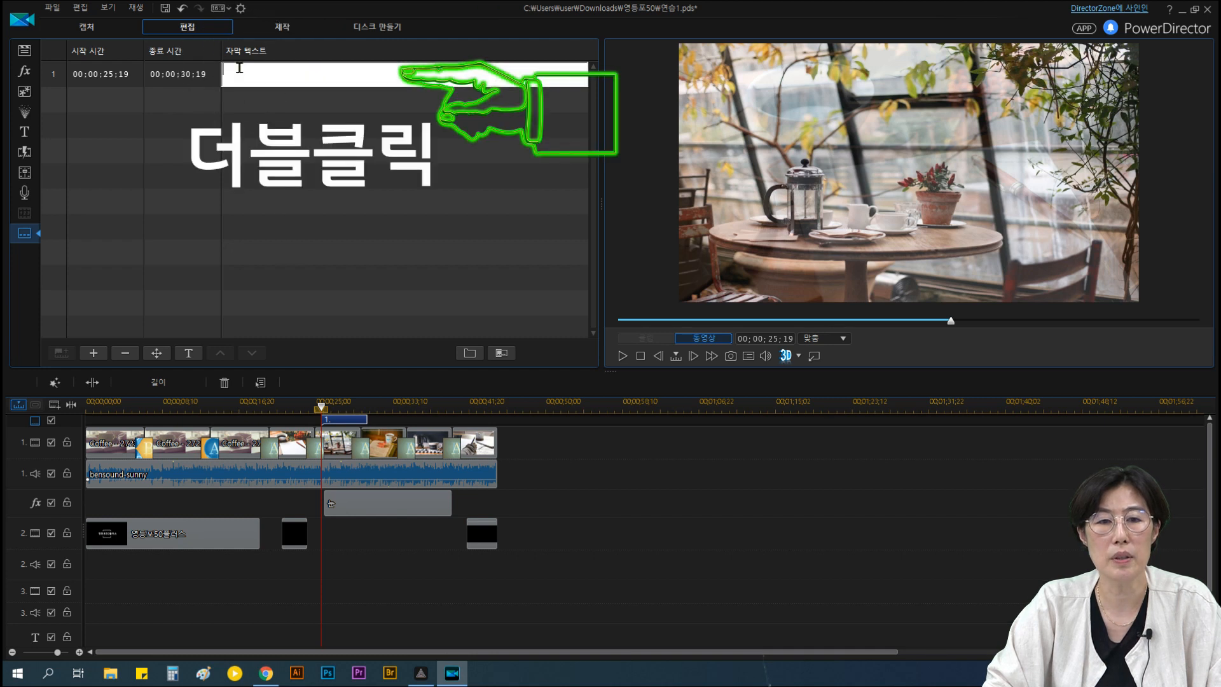
{"action": "type", "text": "즐ㄱ"}
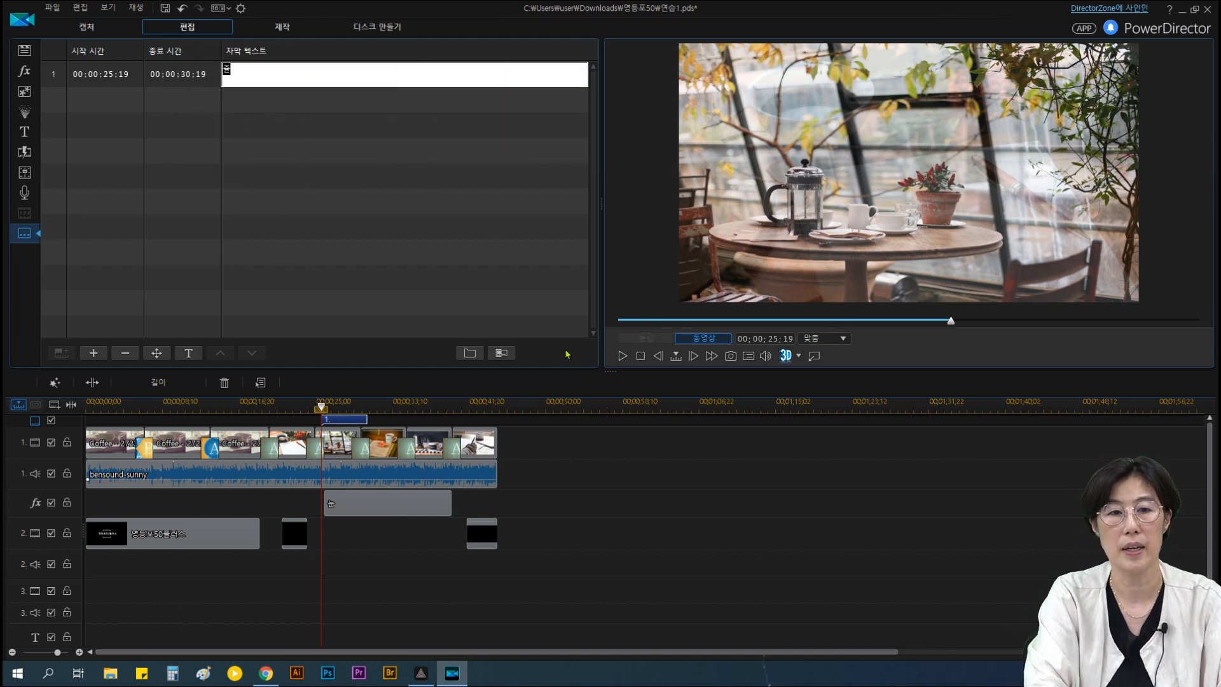
{"action": "type", "text": "음"}
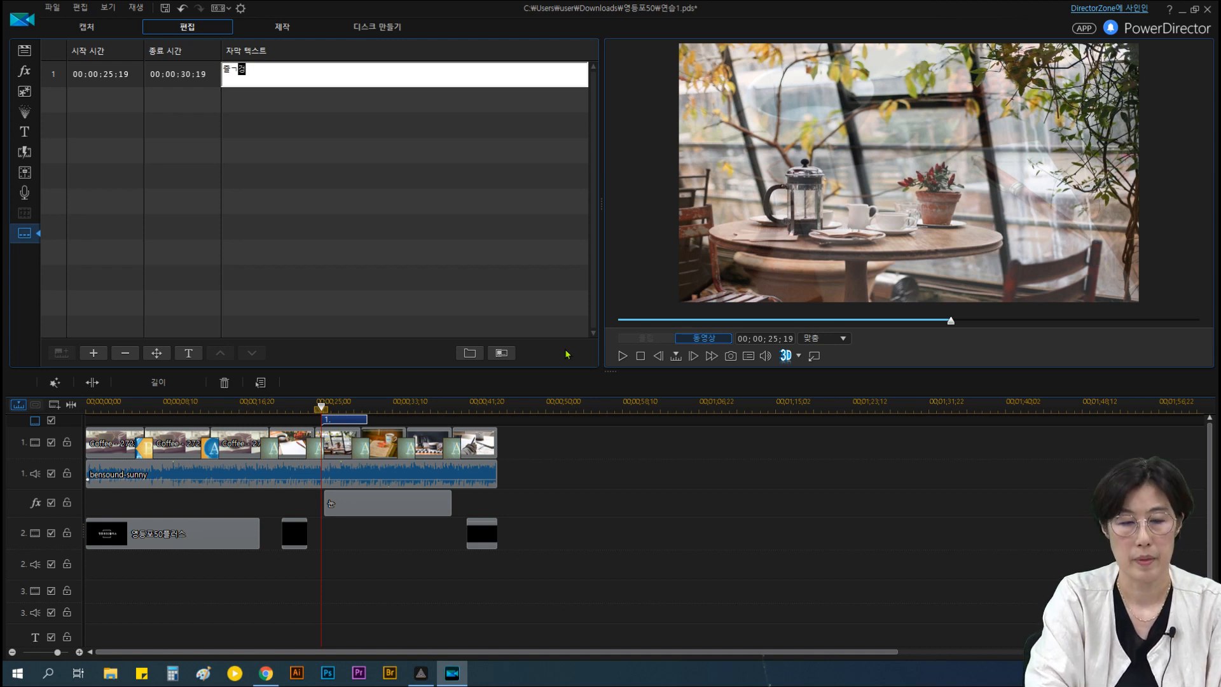
{"action": "type", "text": "운 시가"}
{"action": "type", "text": "ㄴ되세요."}
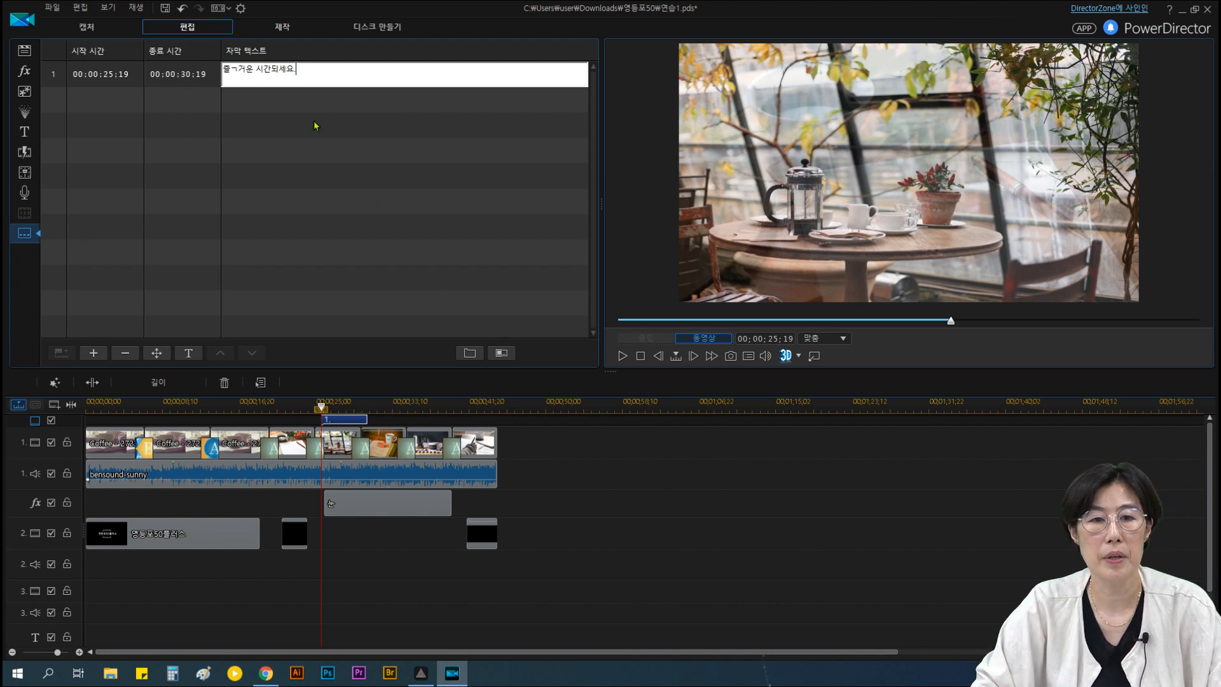
{"action": "key", "text": "BackSpace"}
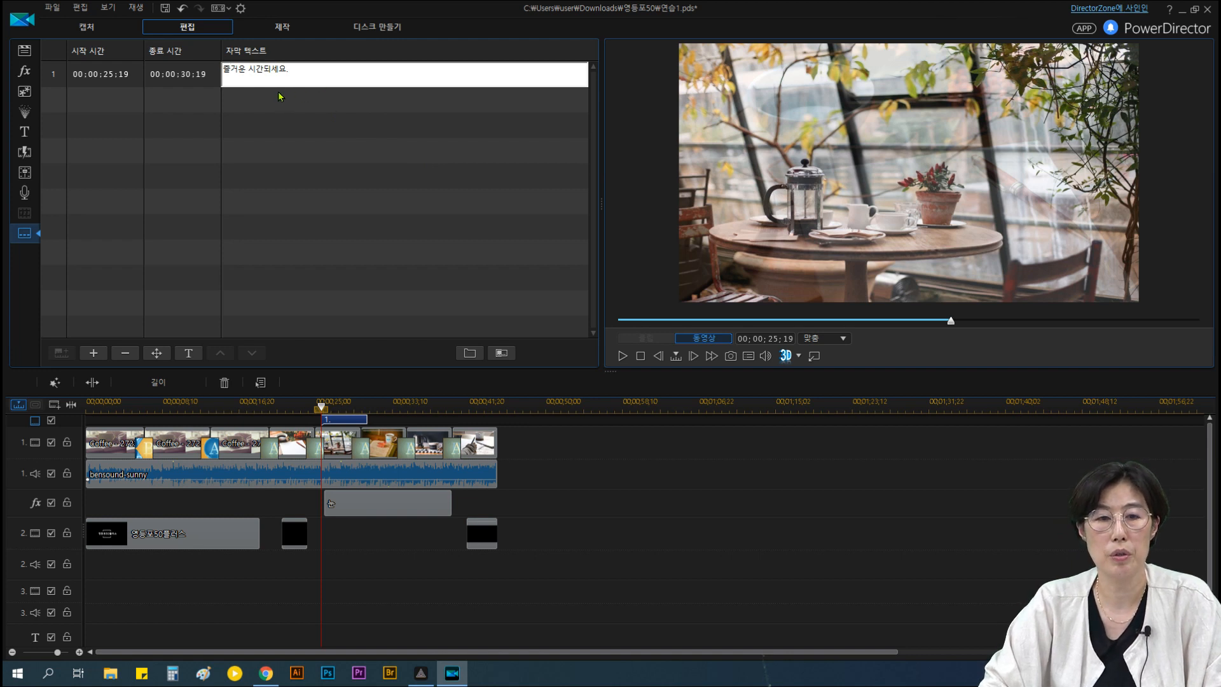
{"action": "left_click", "coordinate": [493, 192]}
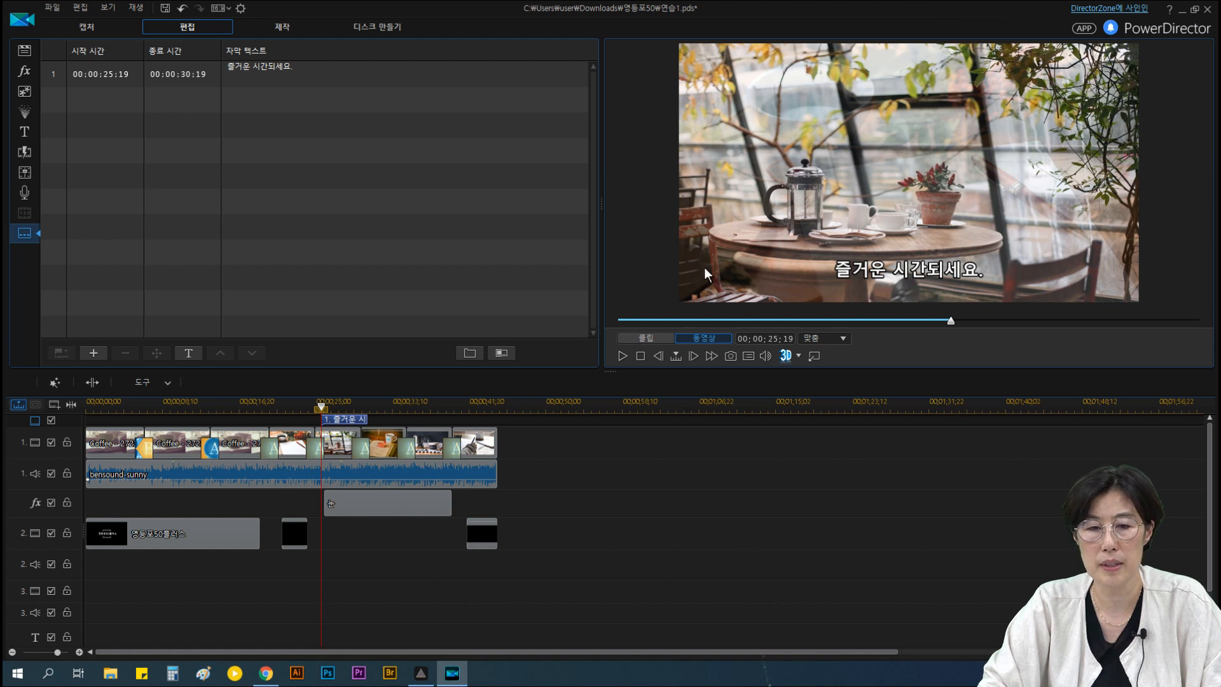
- Extend the first subtitle's end to 00:00:32:01 on the timeline, and set its duration to 00;00;07;12
{"action": "key", "text": "ctrl"}
{"action": "key", "text": "ctrl"}
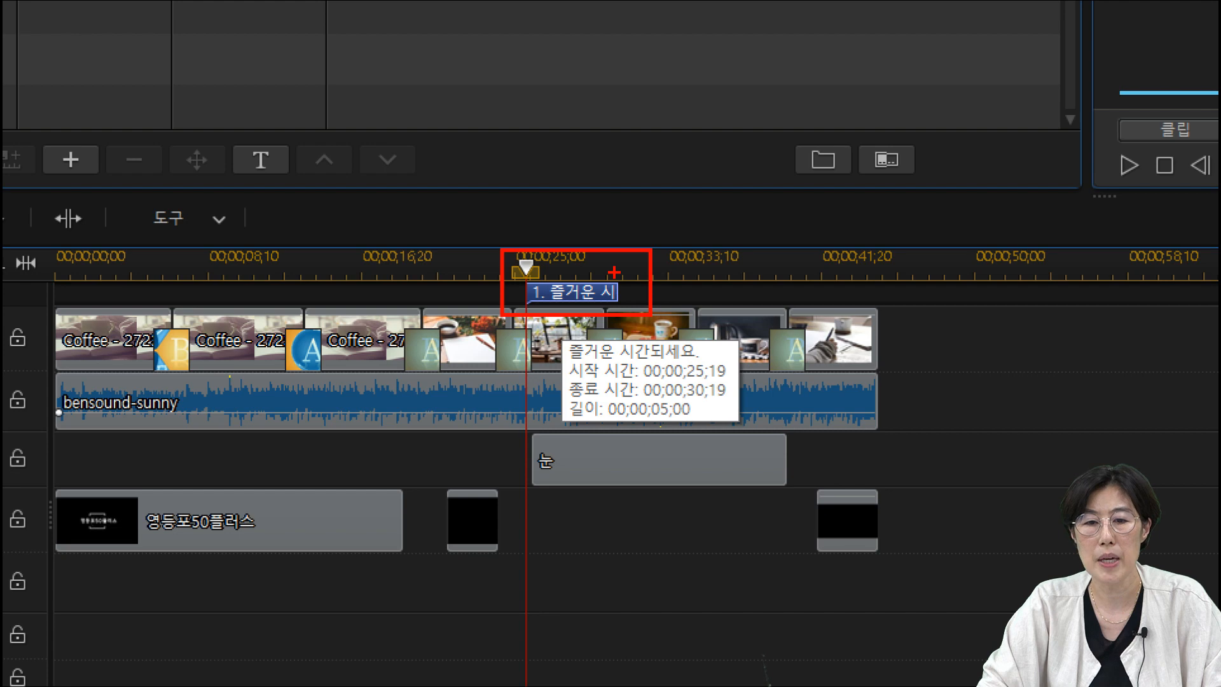
{"action": "mouse_move", "coordinate": [622, 274]}
{"action": "left_mouse_down"}
{"action": "mouse_move", "coordinate": [603, 310]}
{"action": "mouse_move", "coordinate": [641, 312]}
{"action": "mouse_move", "coordinate": [630, 273]}
{"action": "left_mouse_up"}
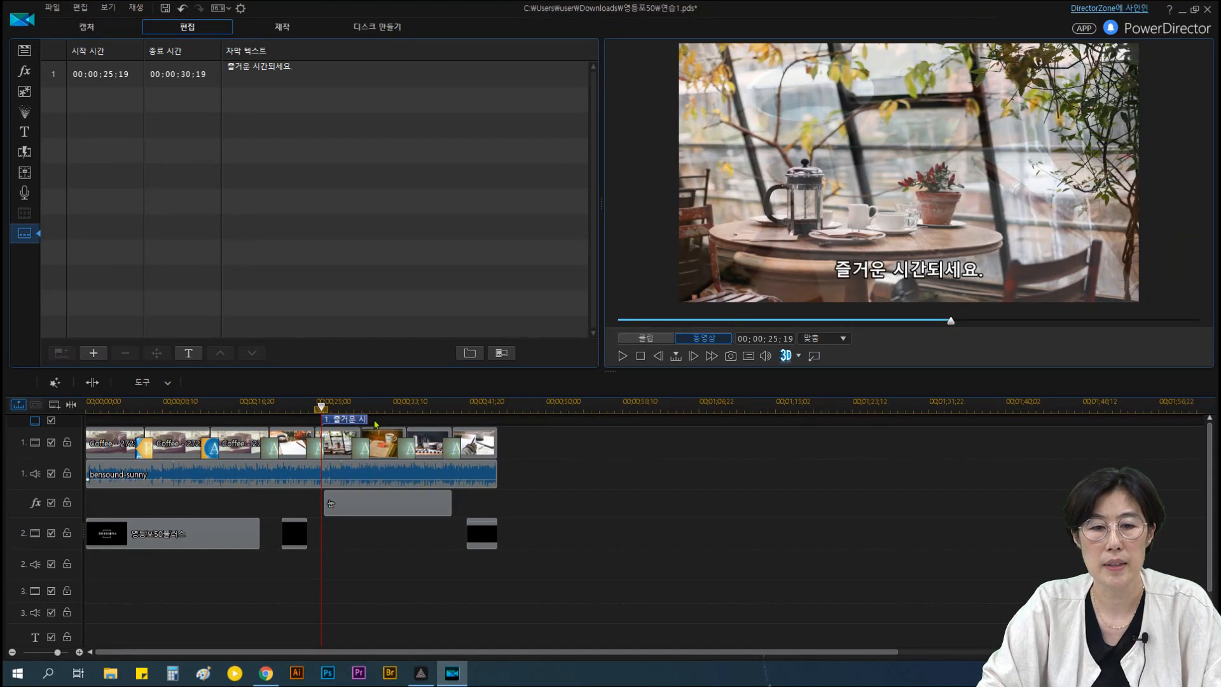
{"action": "left_click_drag", "start_coordinate": [368, 421], "coordinate": [380, 421]}
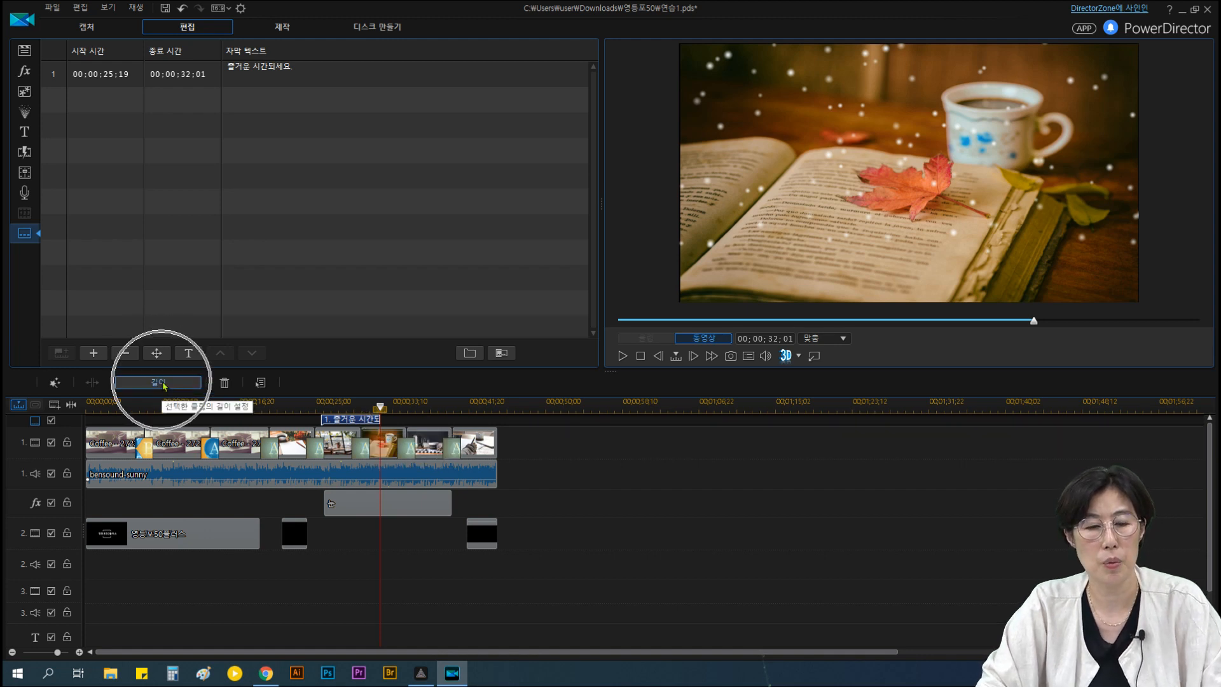
{"action": "key", "text": "ctrl"}
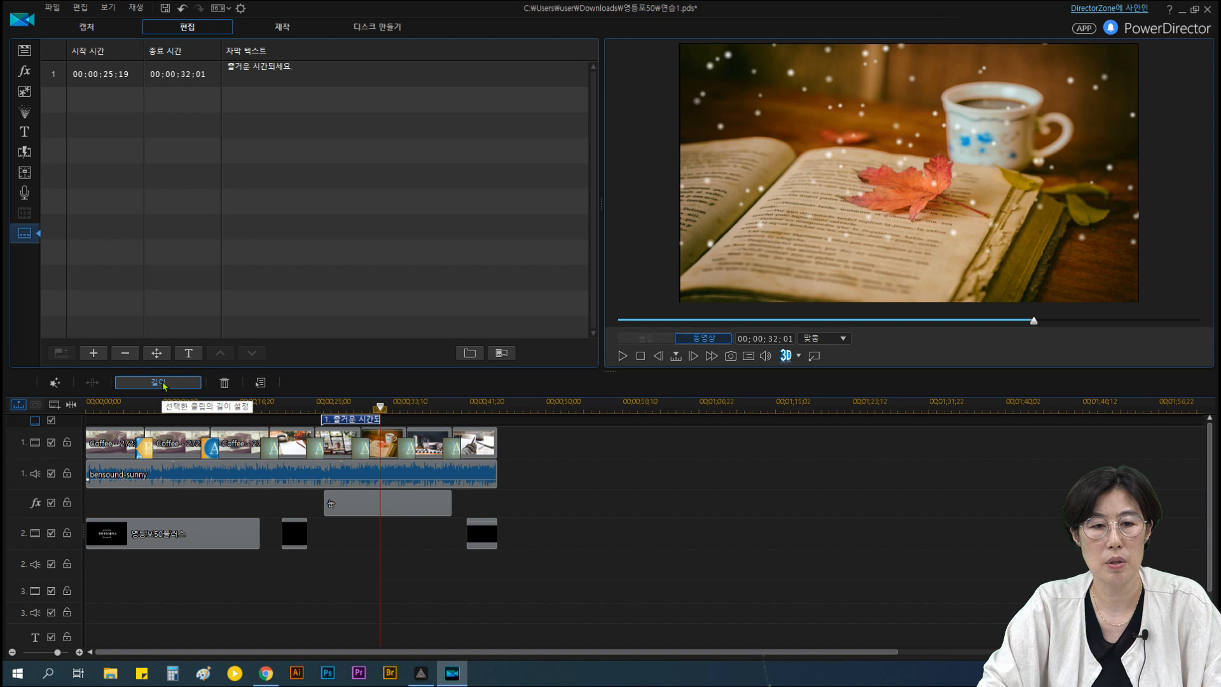
{"action": "left_click", "coordinate": [164, 386]}
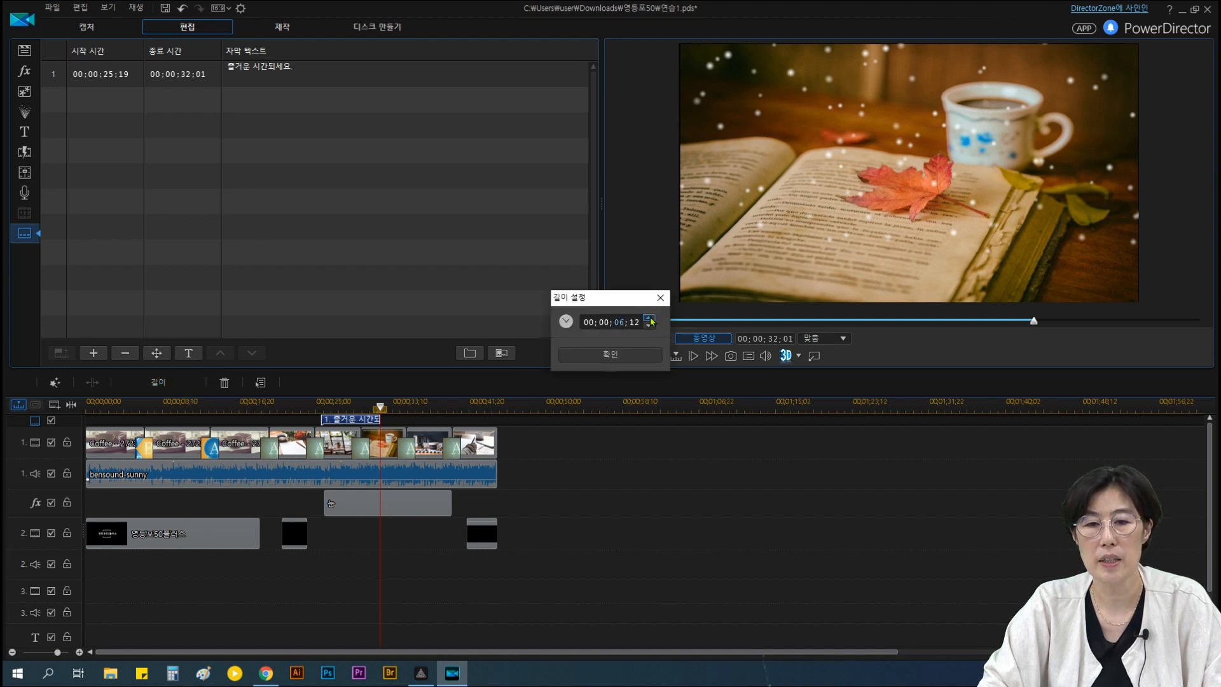
{"action": "left_click", "coordinate": [627, 351]}
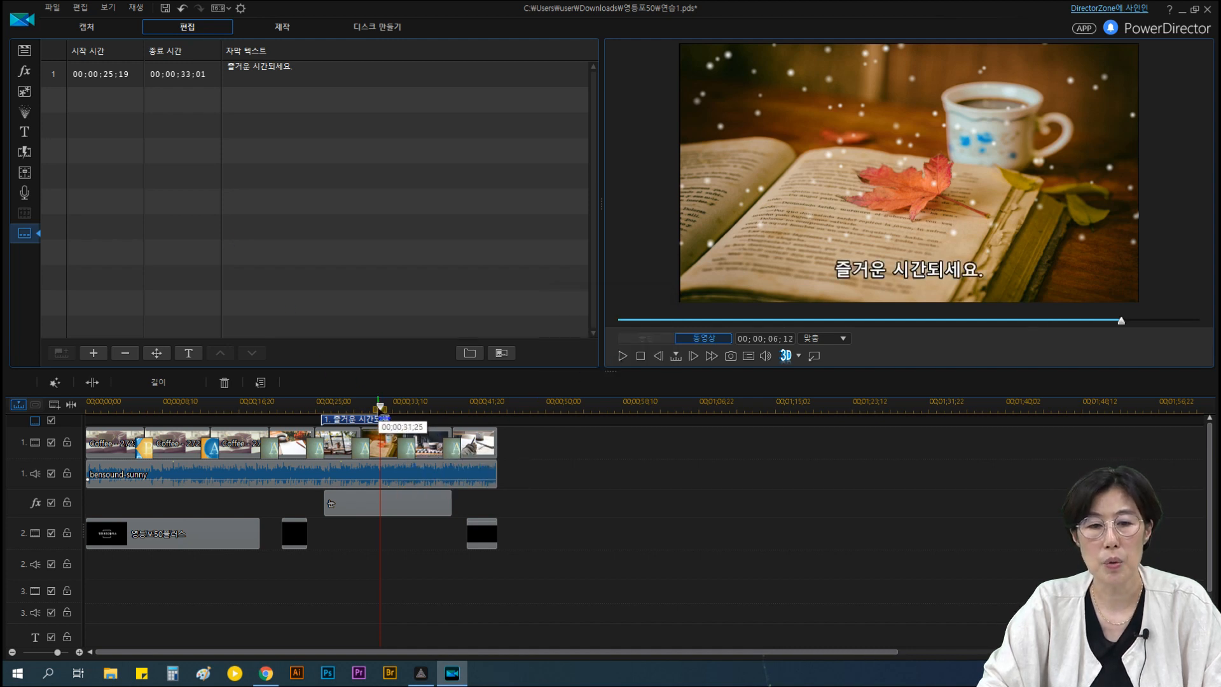
- Add a second subtitle at 00:00:36:17, over the coffee pot photo, with the text 영등포50플러스에 오신것을 환경합니다
{"action": "left_click_drag", "start_coordinate": [381, 408], "coordinate": [430, 419]}
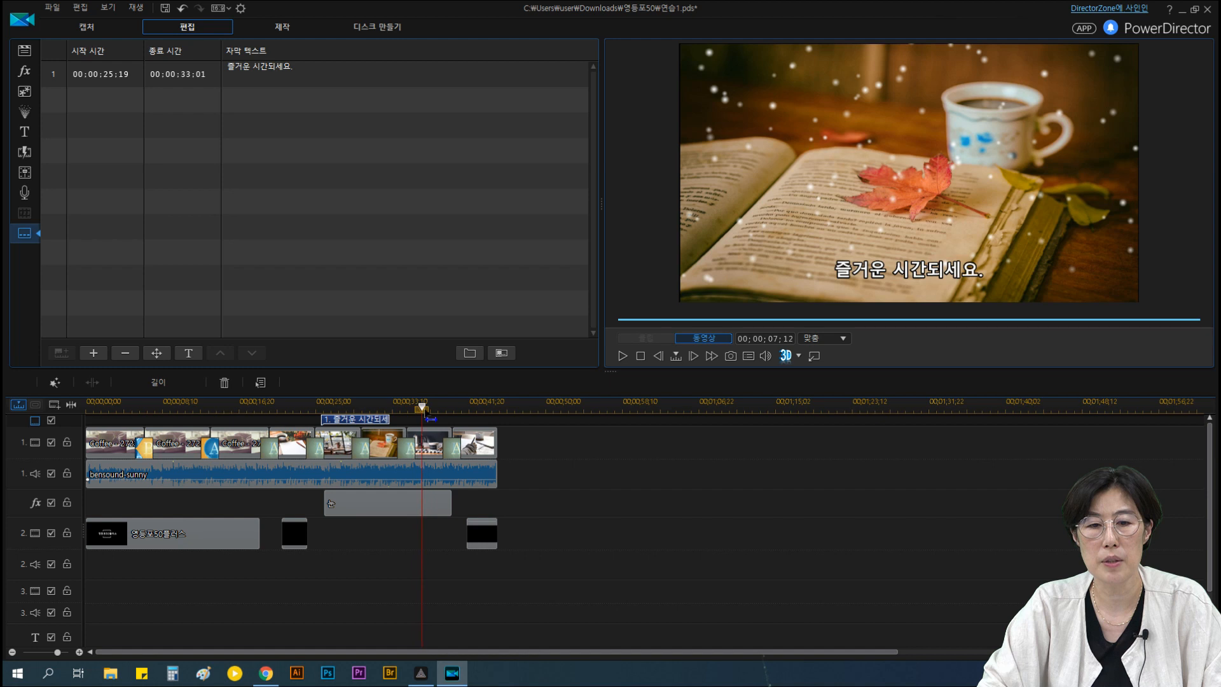
{"action": "left_click", "coordinate": [94, 353]}
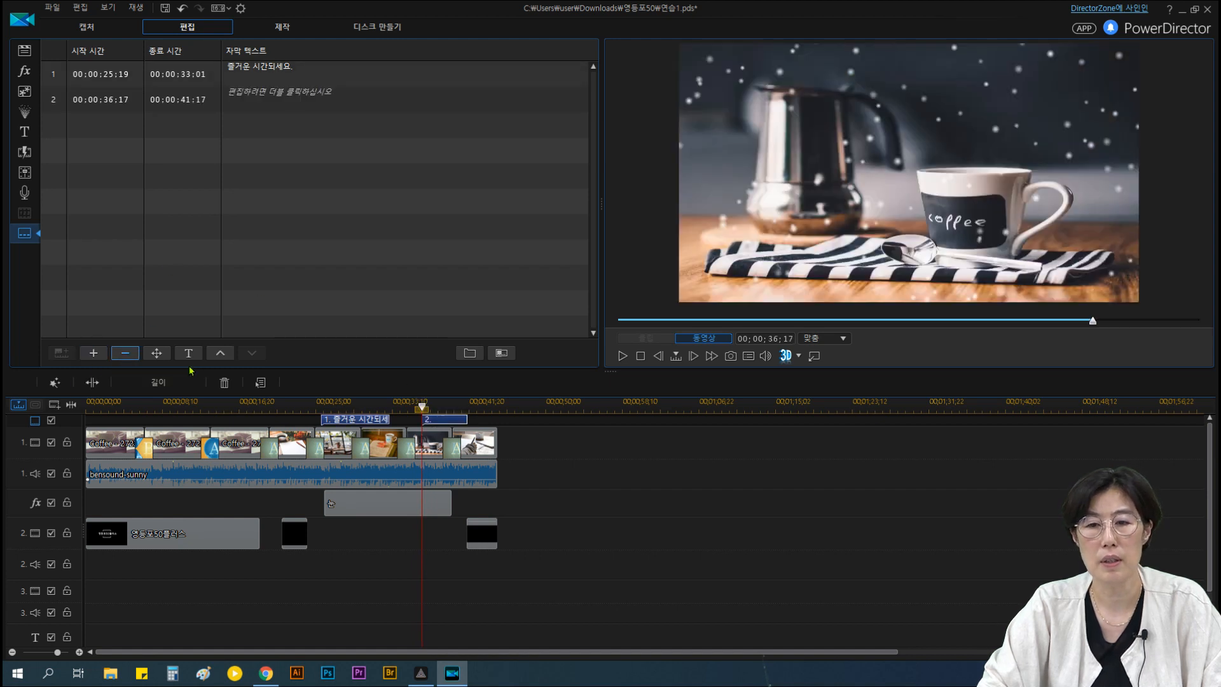
{"action": "double_click", "coordinate": [279, 93]}
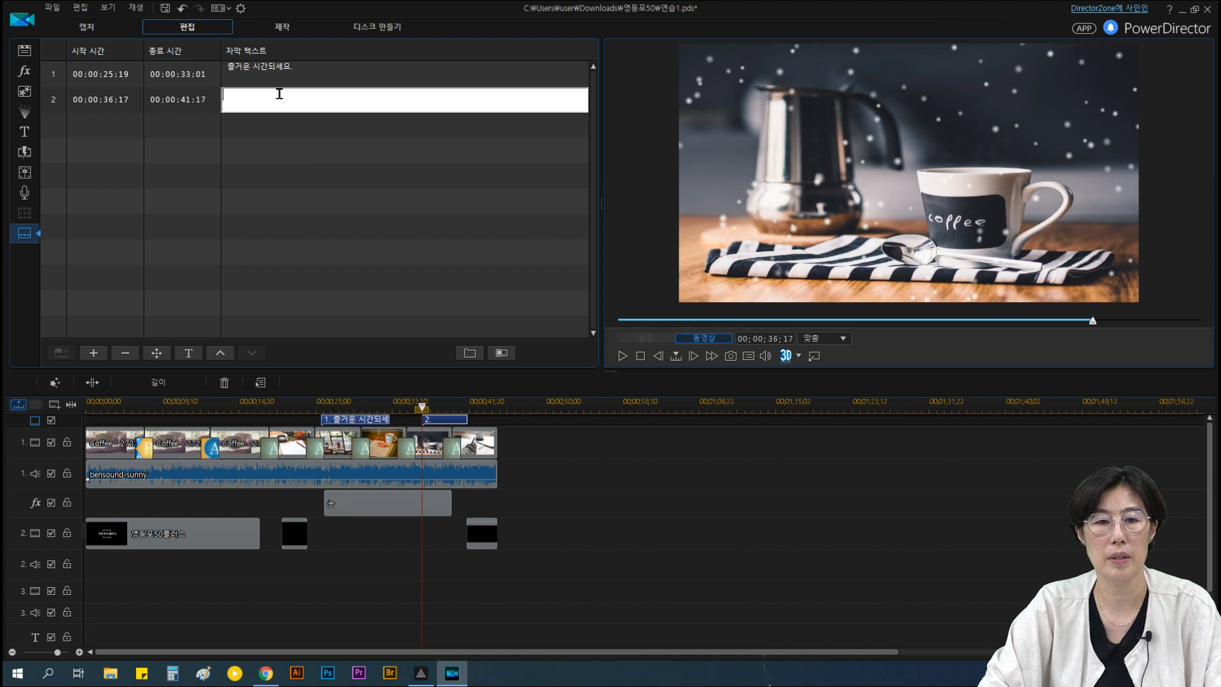
{"action": "type", "text": "영등포50플러스에 오신것을 환경합니다."}
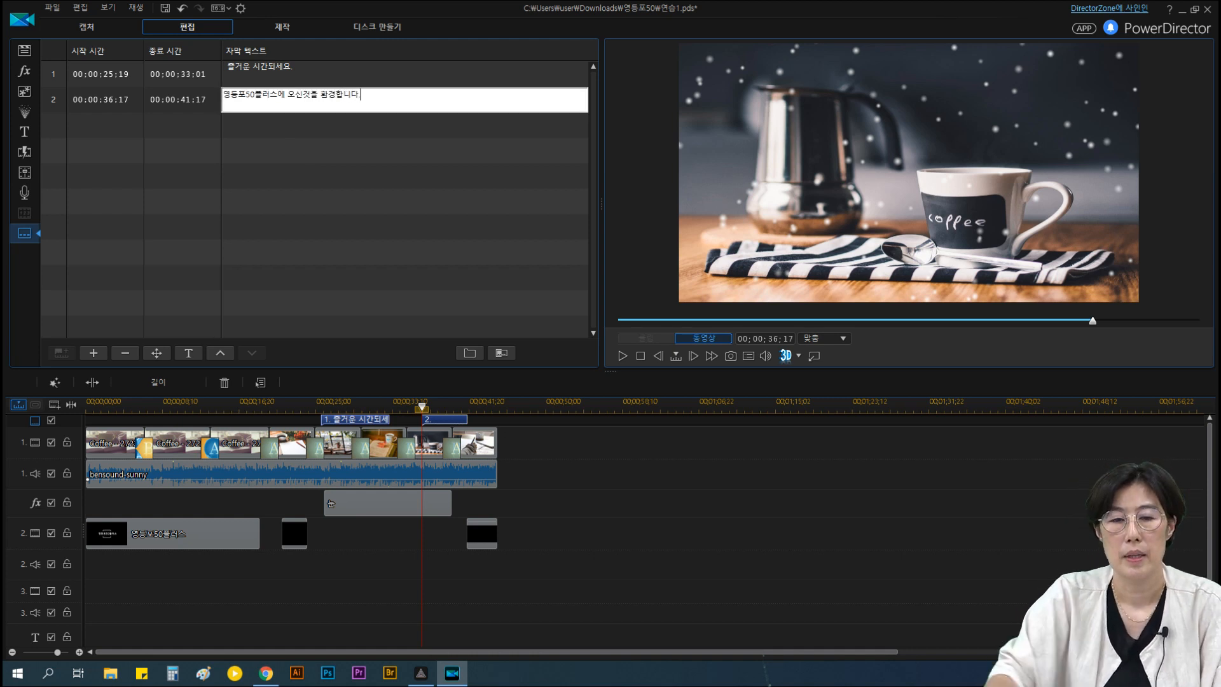
{"action": "left_click", "coordinate": [266, 126]}
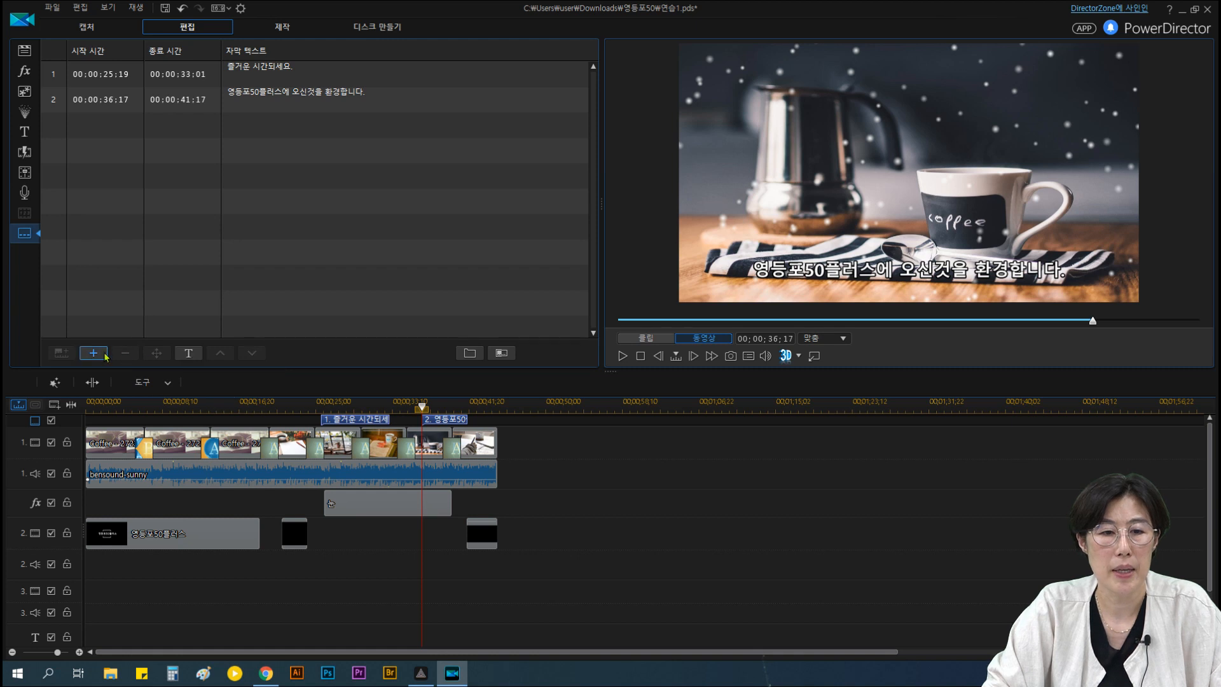
- Change the subtitle text colour to yellow (255, 255, 0) for all subtitles and check both subtitles in the preview
{"action": "left_click", "coordinate": [189, 356]}
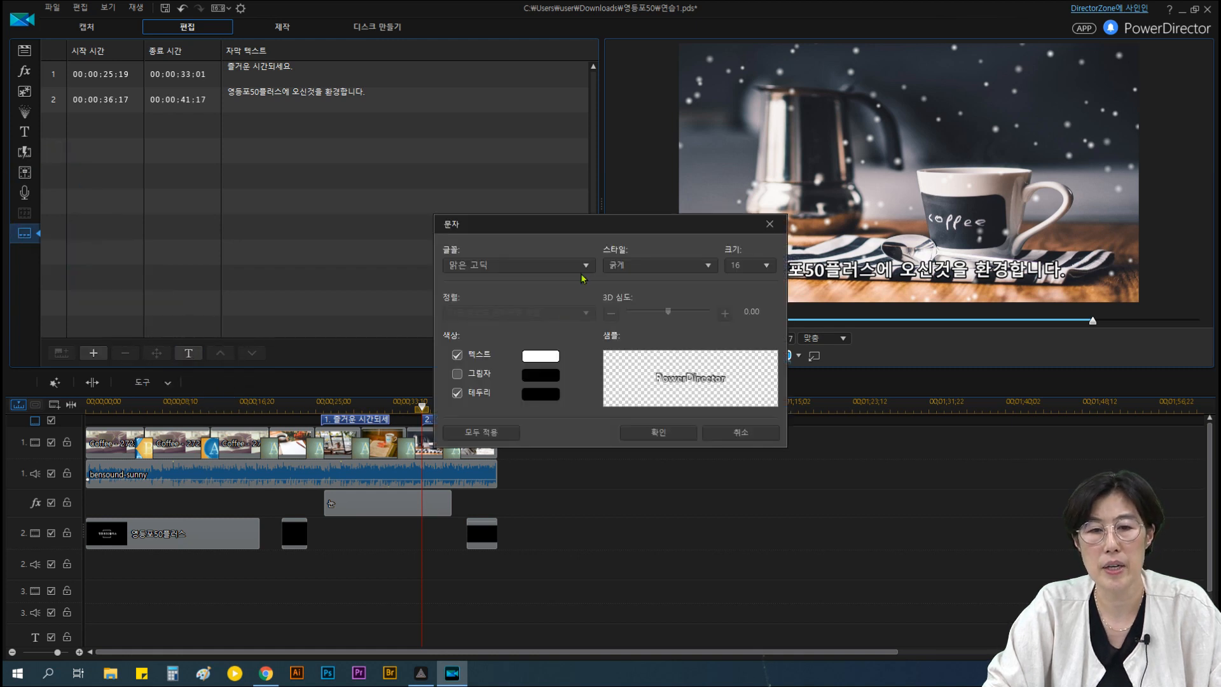
{"action": "left_click_drag", "start_coordinate": [583, 230], "coordinate": [562, 136]}
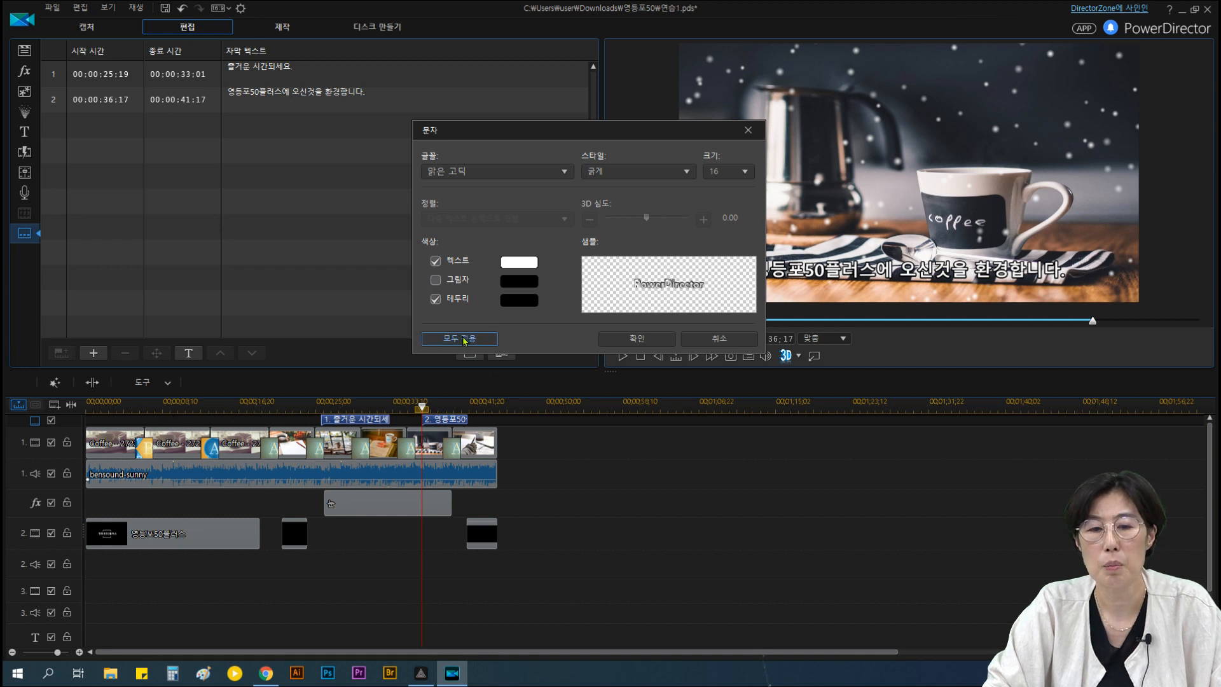
{"action": "left_click", "coordinate": [528, 259]}
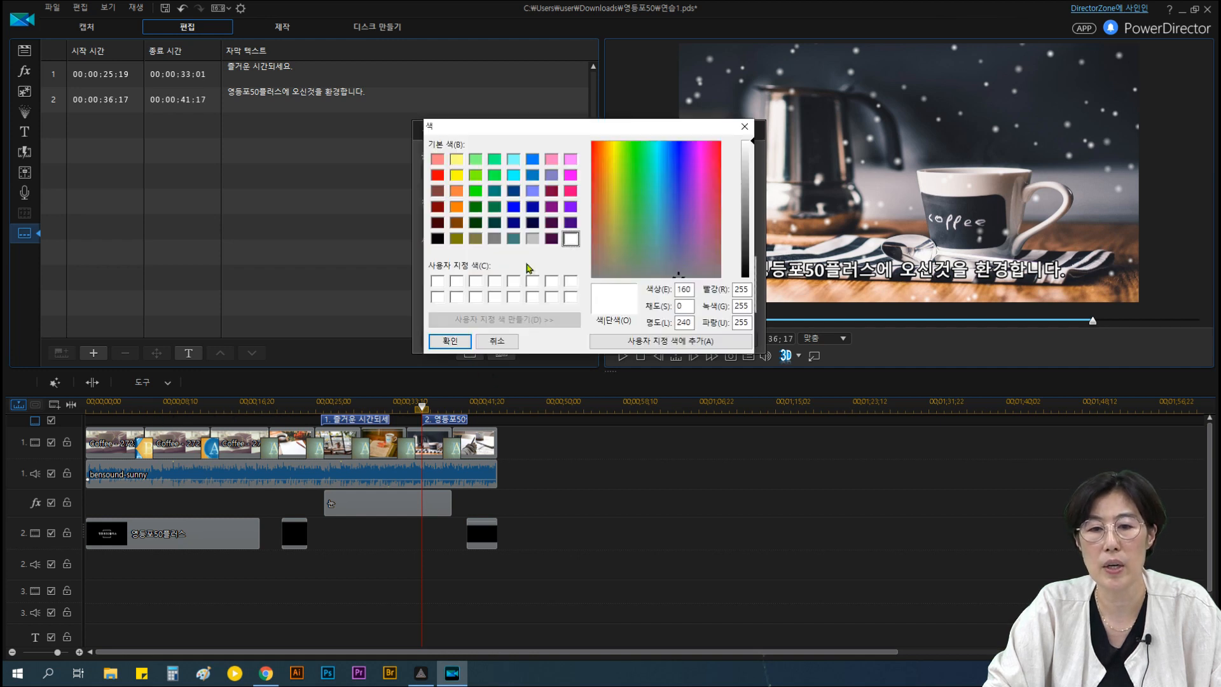
{"action": "left_click", "coordinate": [456, 177]}
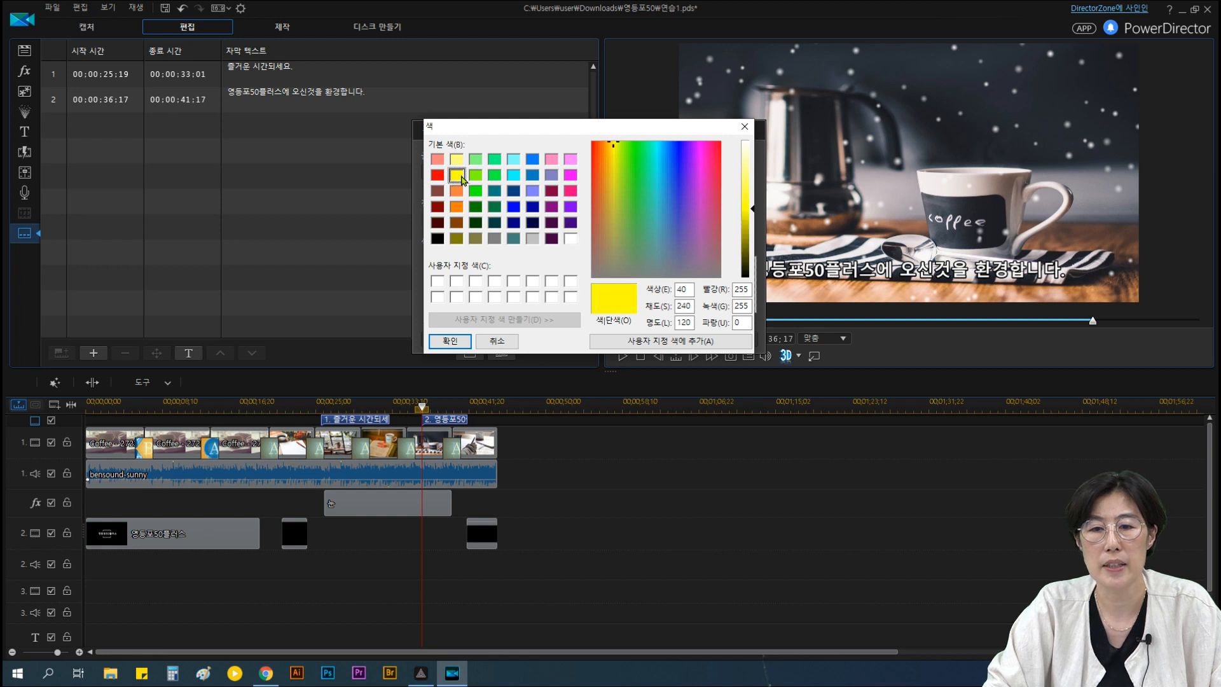
{"action": "left_click", "coordinate": [450, 341]}
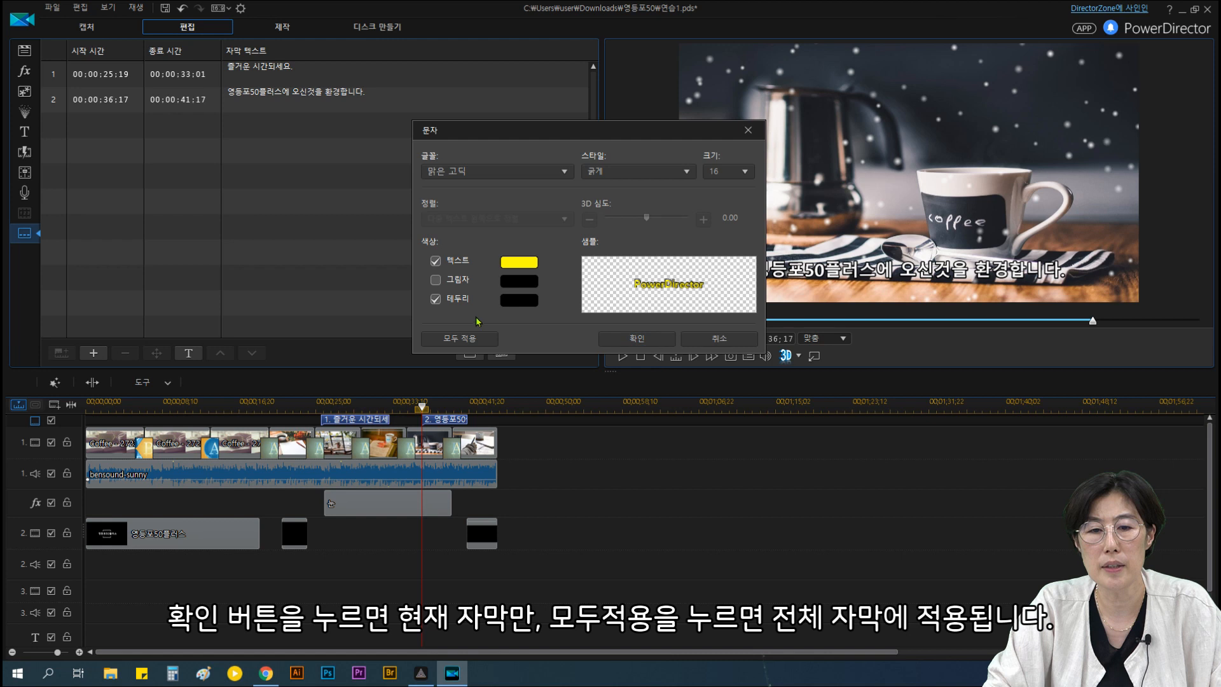
{"action": "left_click", "coordinate": [471, 341]}
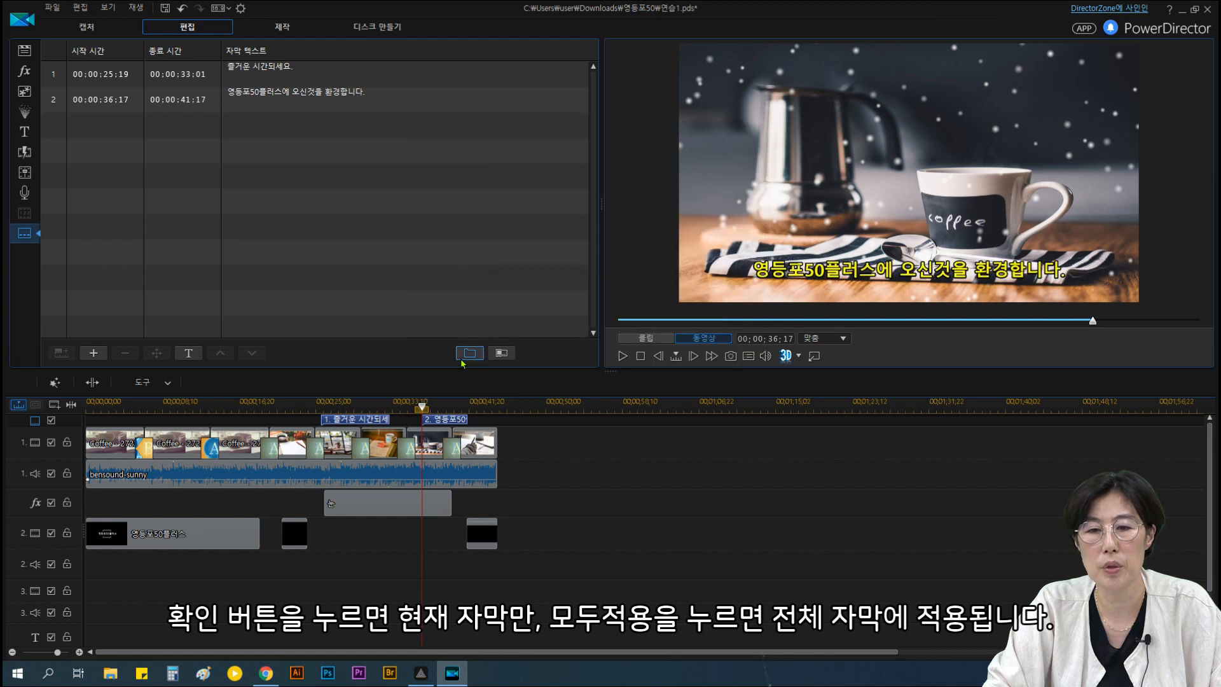
{"action": "left_click", "coordinate": [349, 423]}
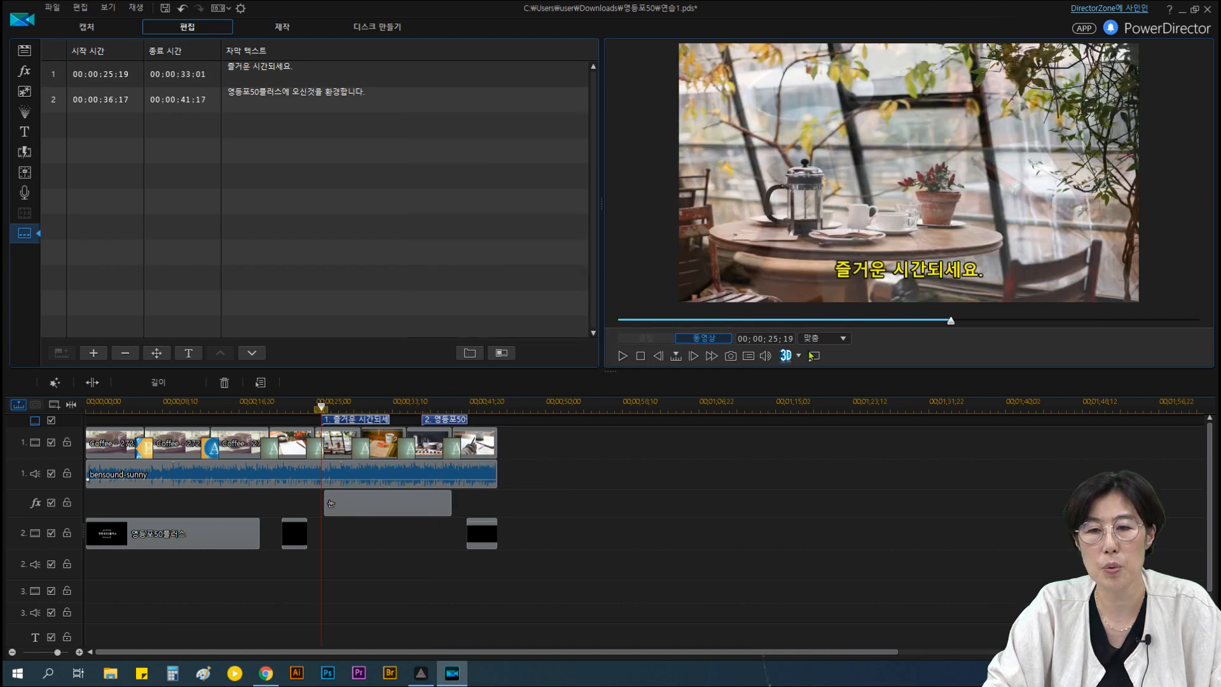
{"action": "left_click", "coordinate": [447, 434]}
{"action": "left_click", "coordinate": [449, 421]}
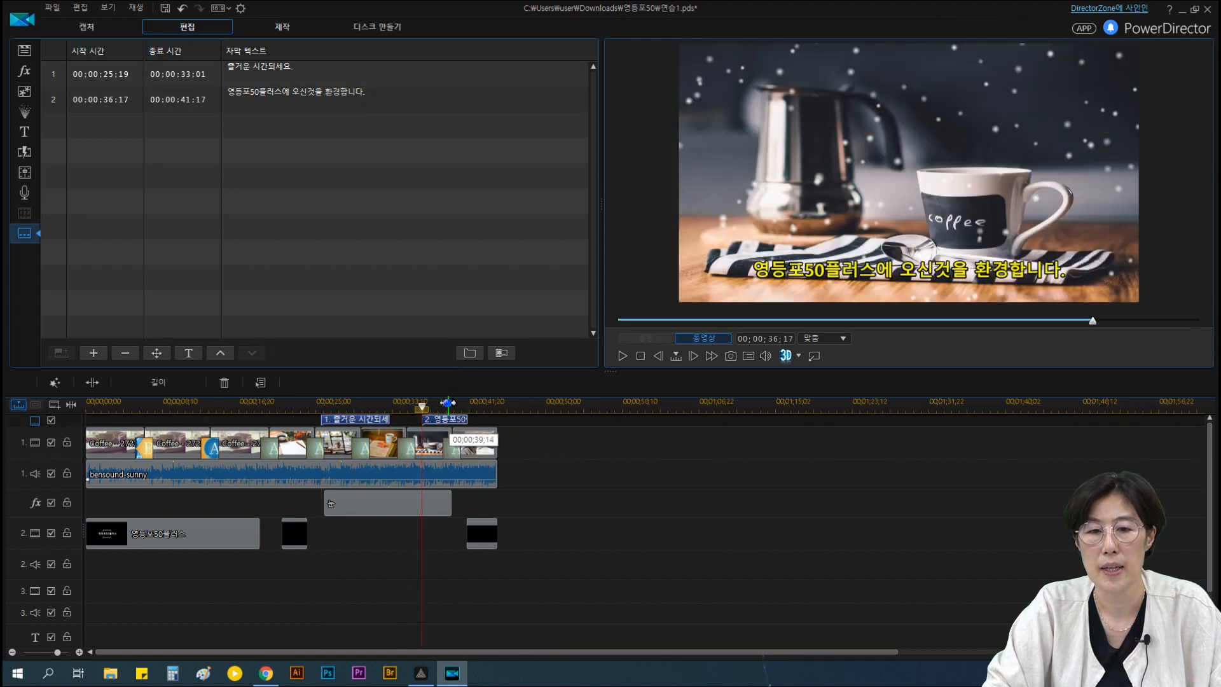
- With the playhead at 00;00;39;10, move the second subtitle to X position 0.70 and Y position 0.61
{"action": "left_click", "coordinate": [447, 408]}
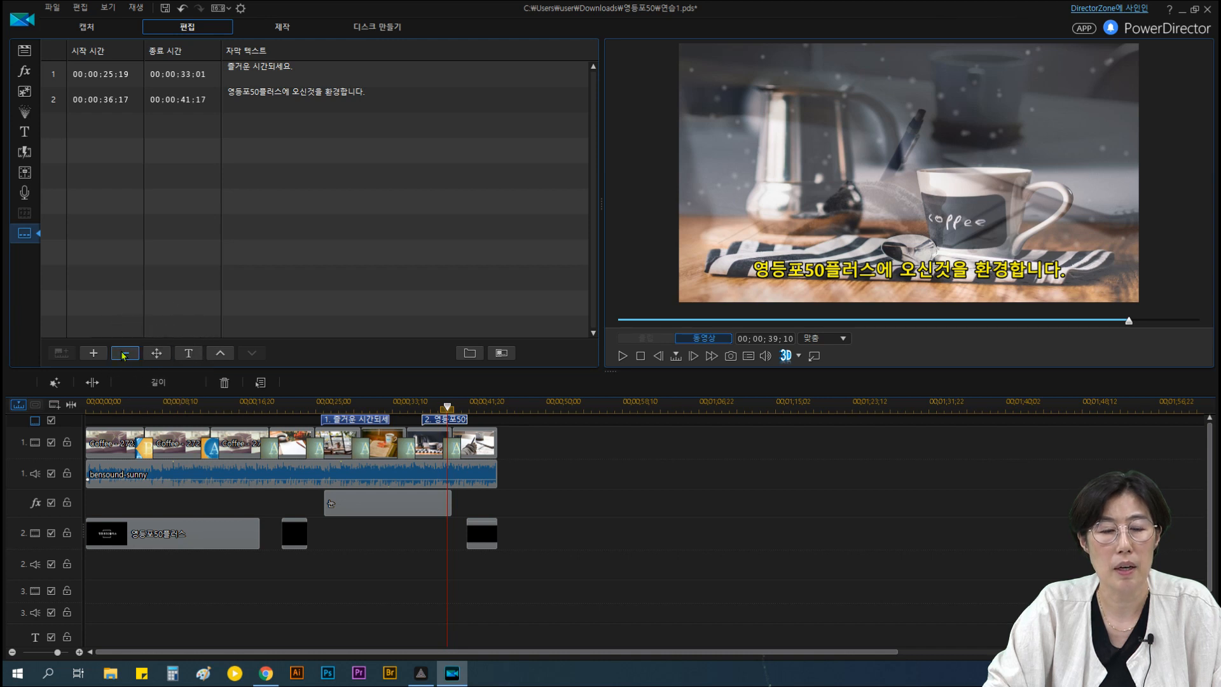
{"action": "left_click", "coordinate": [157, 353]}
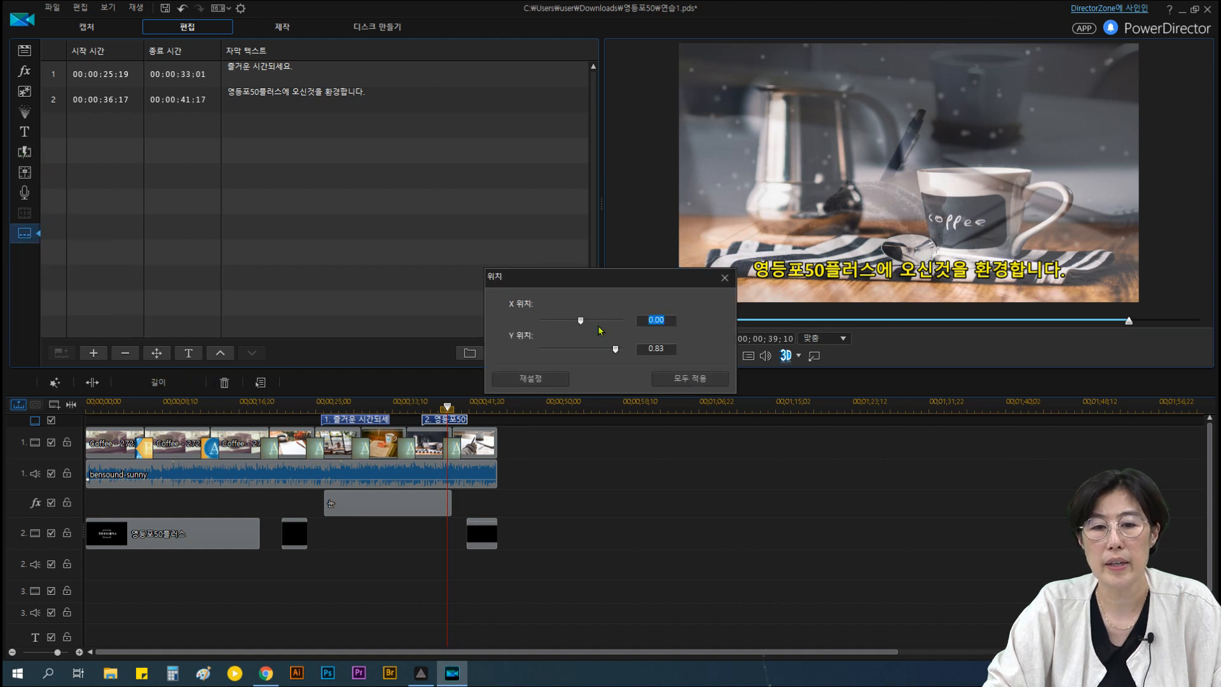
{"action": "left_click_drag", "start_coordinate": [584, 325], "coordinate": [614, 329]}
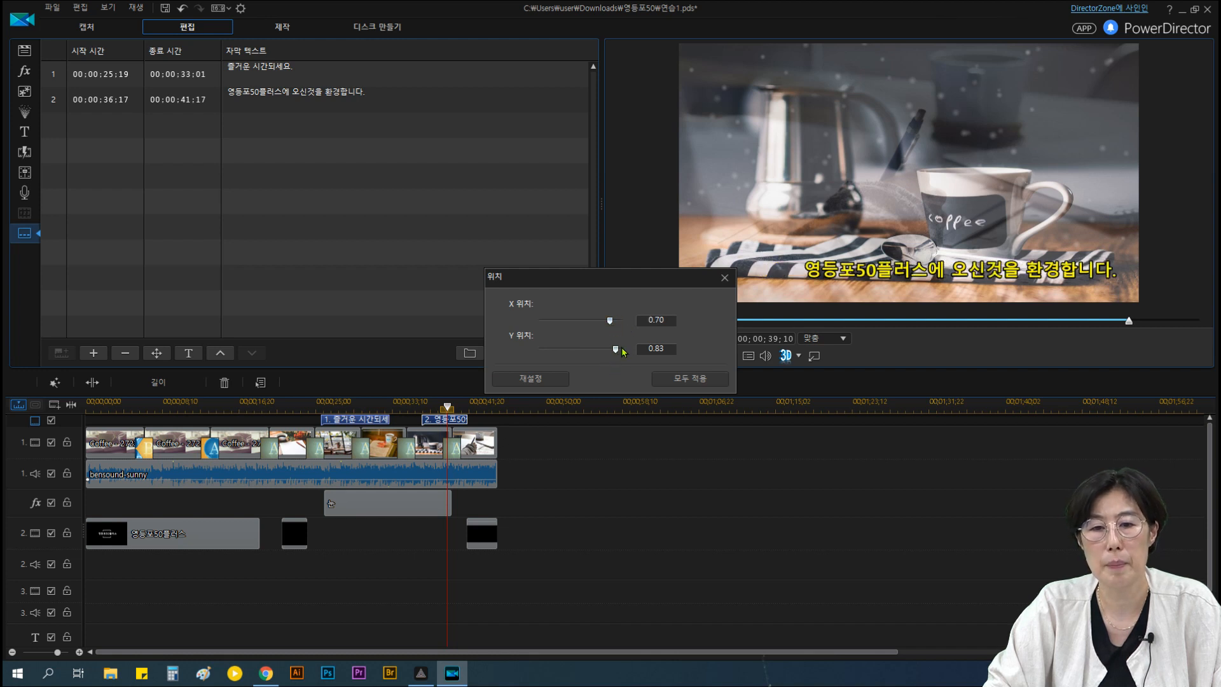
{"action": "left_click_drag", "start_coordinate": [615, 351], "coordinate": [583, 351]}
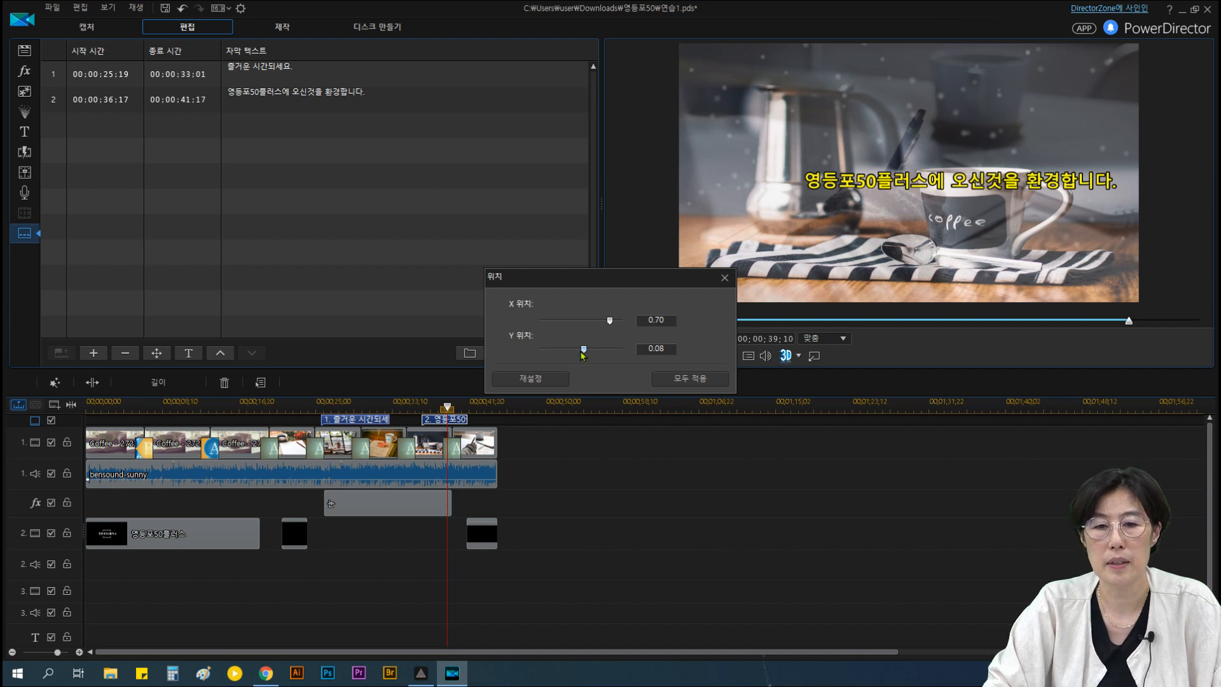
{"action": "left_click_drag", "start_coordinate": [584, 353], "coordinate": [606, 354]}
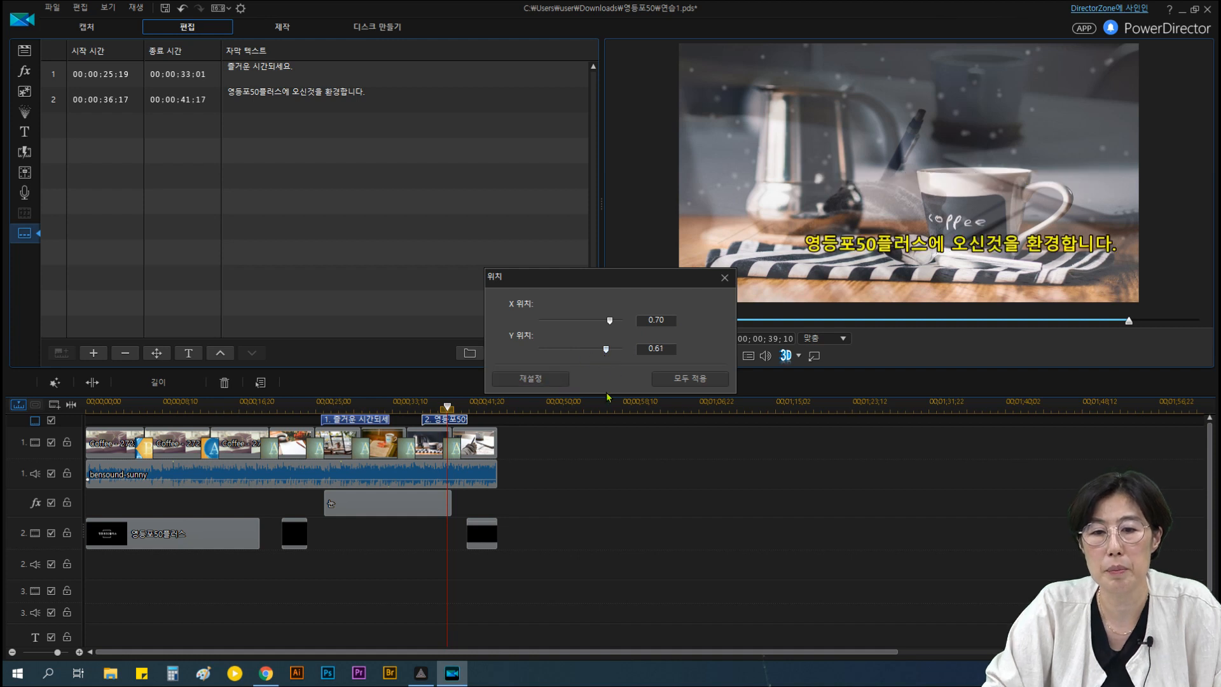
{"action": "left_click", "coordinate": [725, 278]}
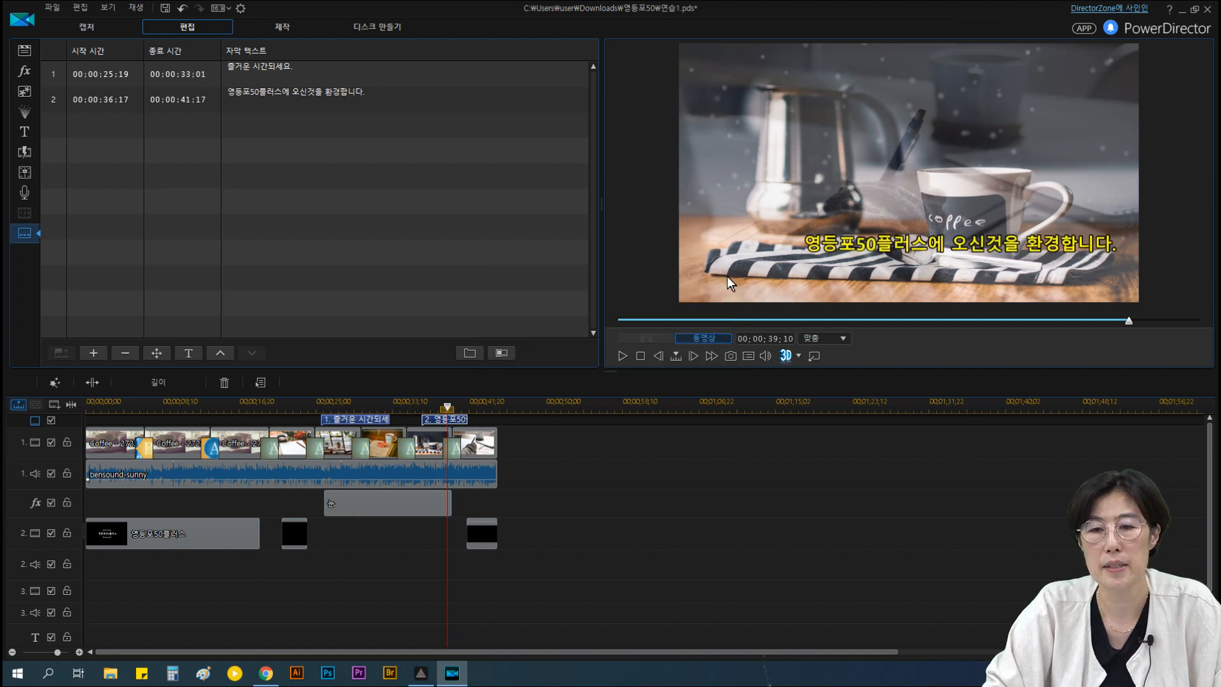
- Set the subtitle position to X 0.20 and Y 0.88 and apply it to all subtitles
{"action": "left_click", "coordinate": [156, 352]}
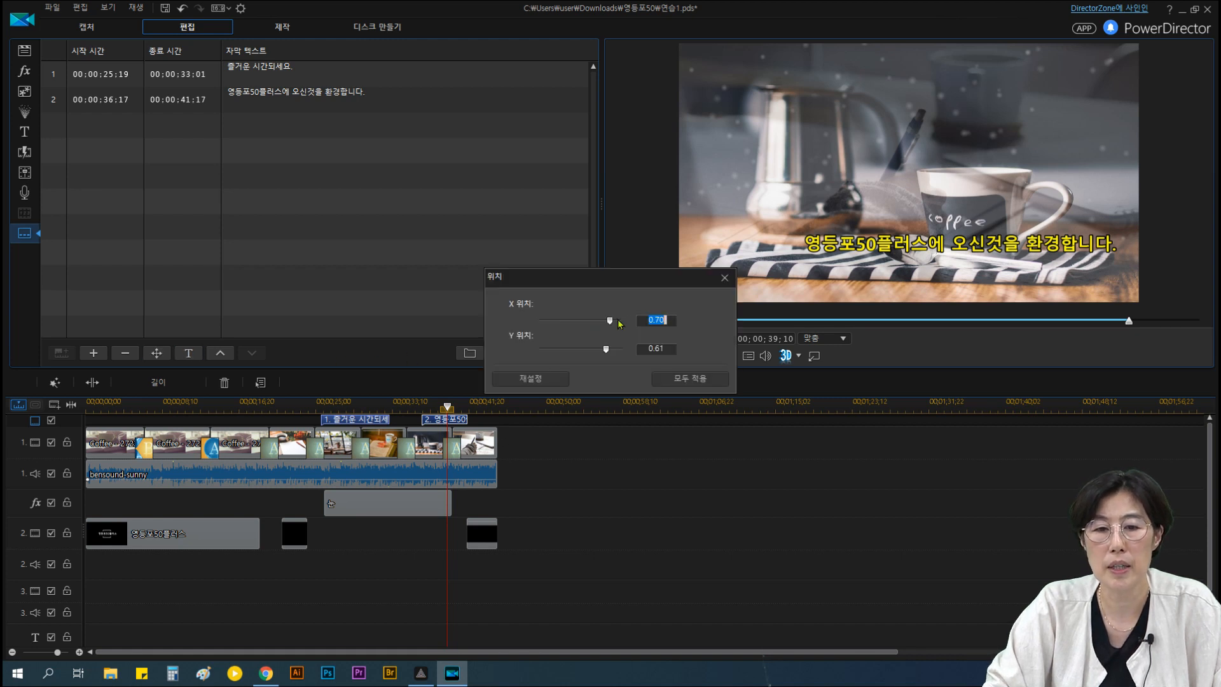
{"action": "left_click_drag", "start_coordinate": [613, 324], "coordinate": [620, 352]}
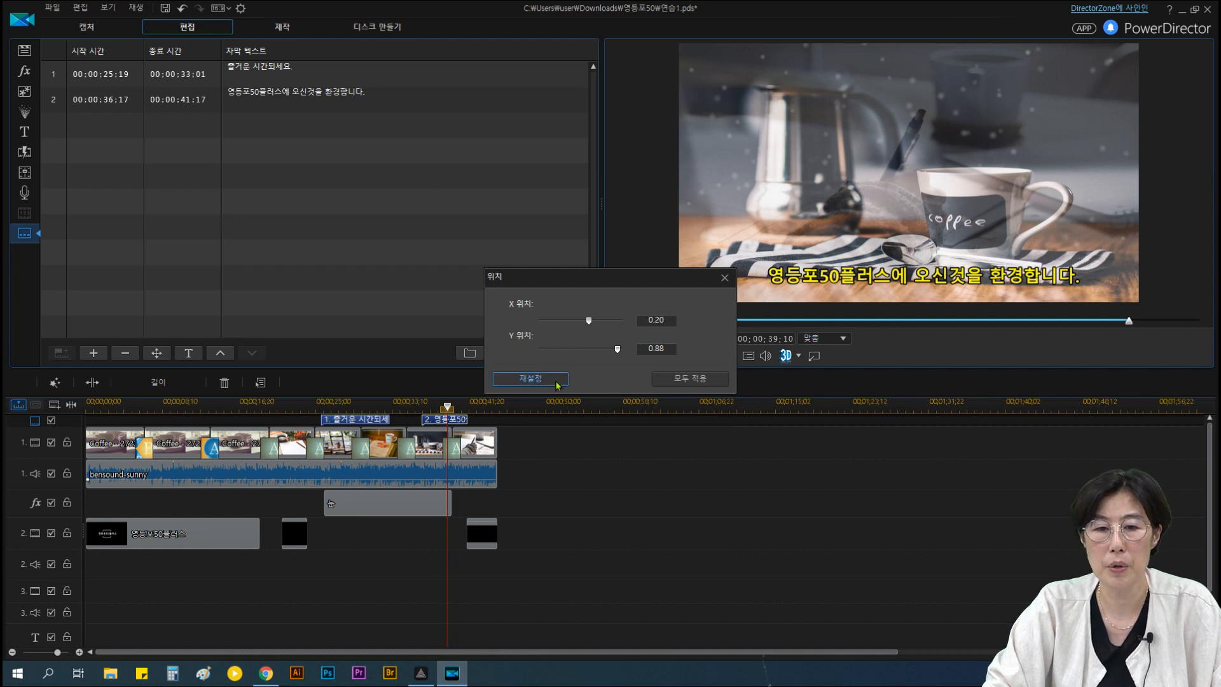
{"action": "left_click", "coordinate": [689, 379]}
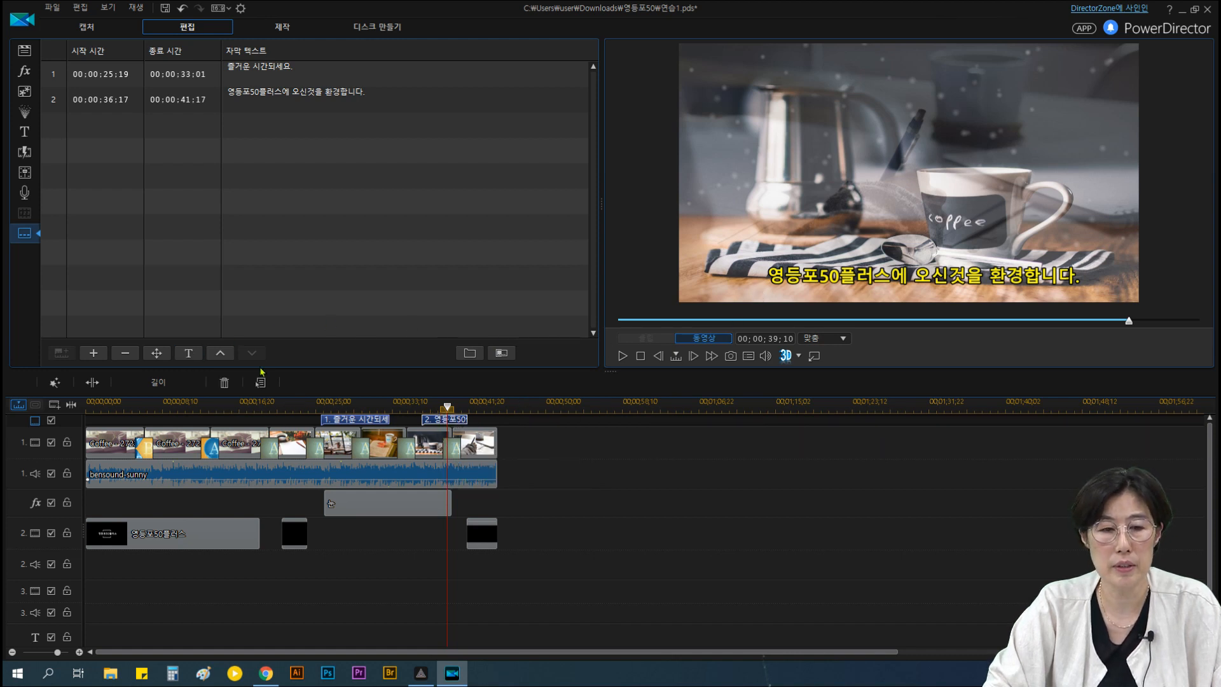
- Remove the second subtitle and extend the remaining subtitle so it ends at 00:00:39:26
{"action": "left_click", "coordinate": [124, 353]}
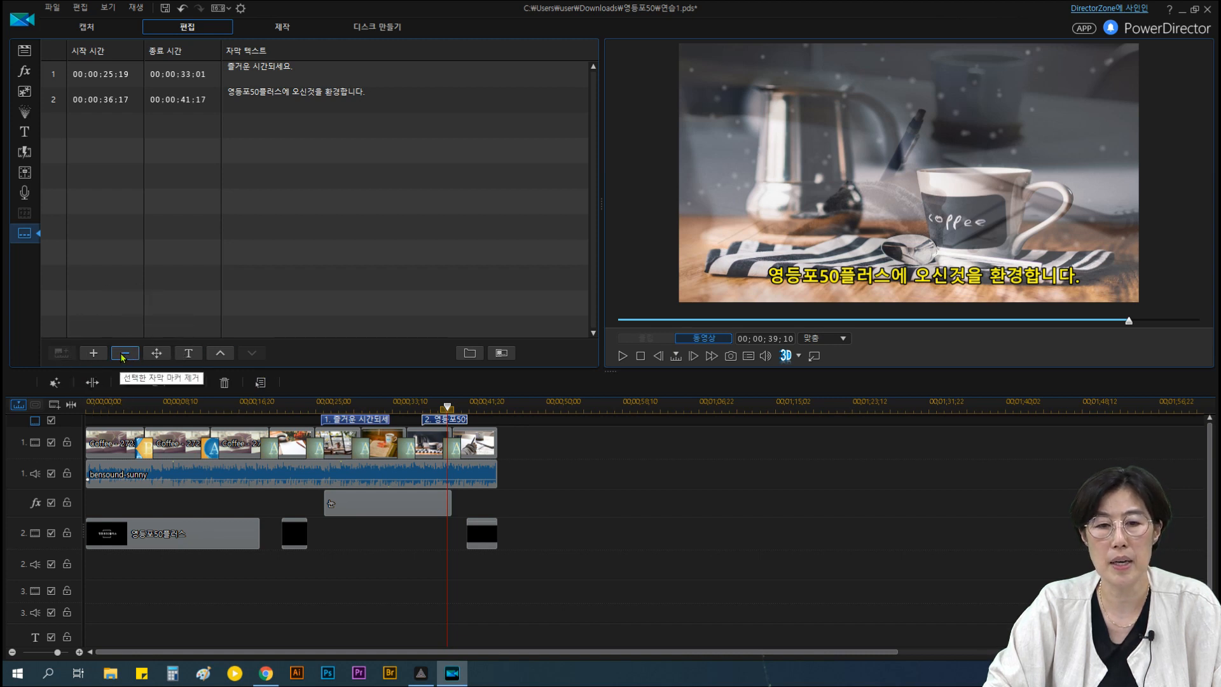
{"action": "left_click", "coordinate": [124, 354]}
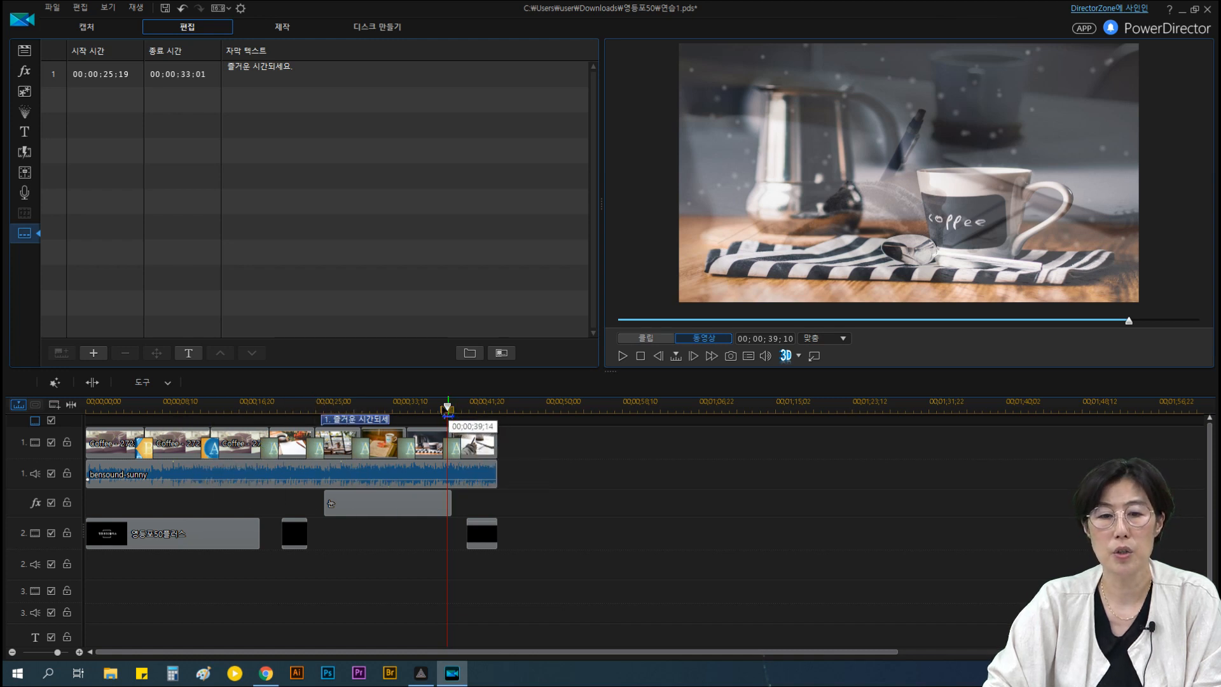
{"action": "left_click", "coordinate": [388, 418]}
{"action": "left_click_drag", "start_coordinate": [389, 418], "coordinate": [452, 419]}
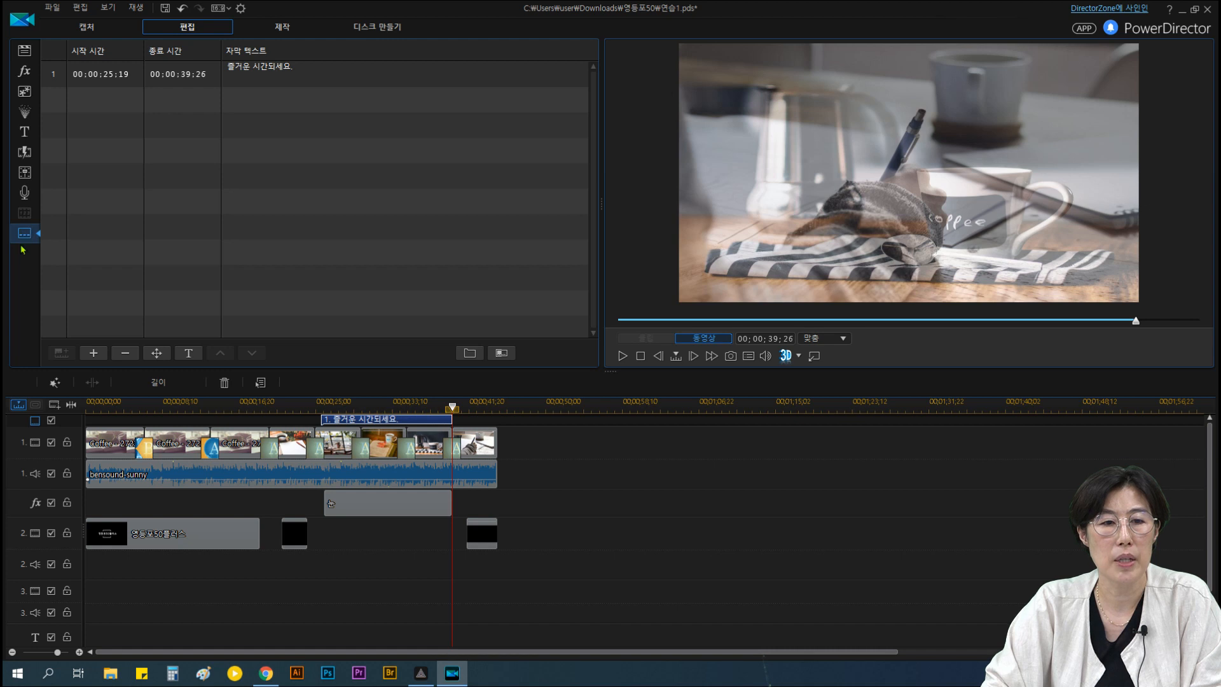
- Save the project and set the export output file to 연습1완성2 in MP4 format in the 영등포50 folder under Downloads
{"action": "left_click", "coordinate": [24, 49]}
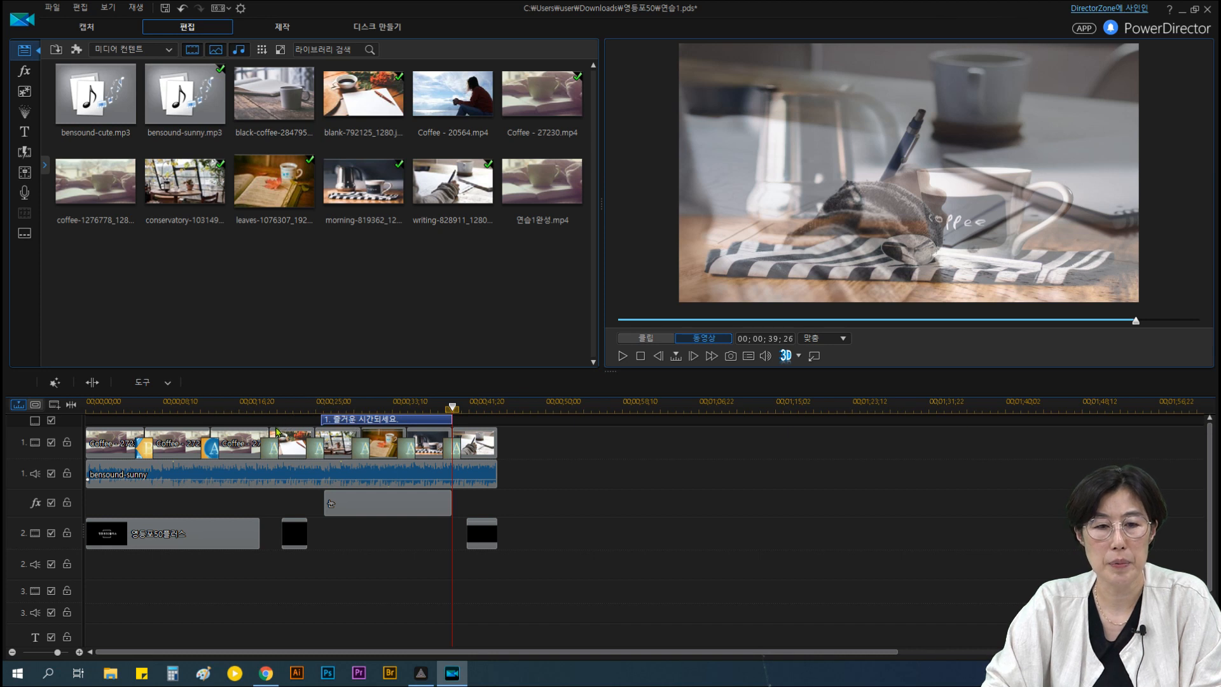
{"action": "left_click", "coordinate": [164, 9]}
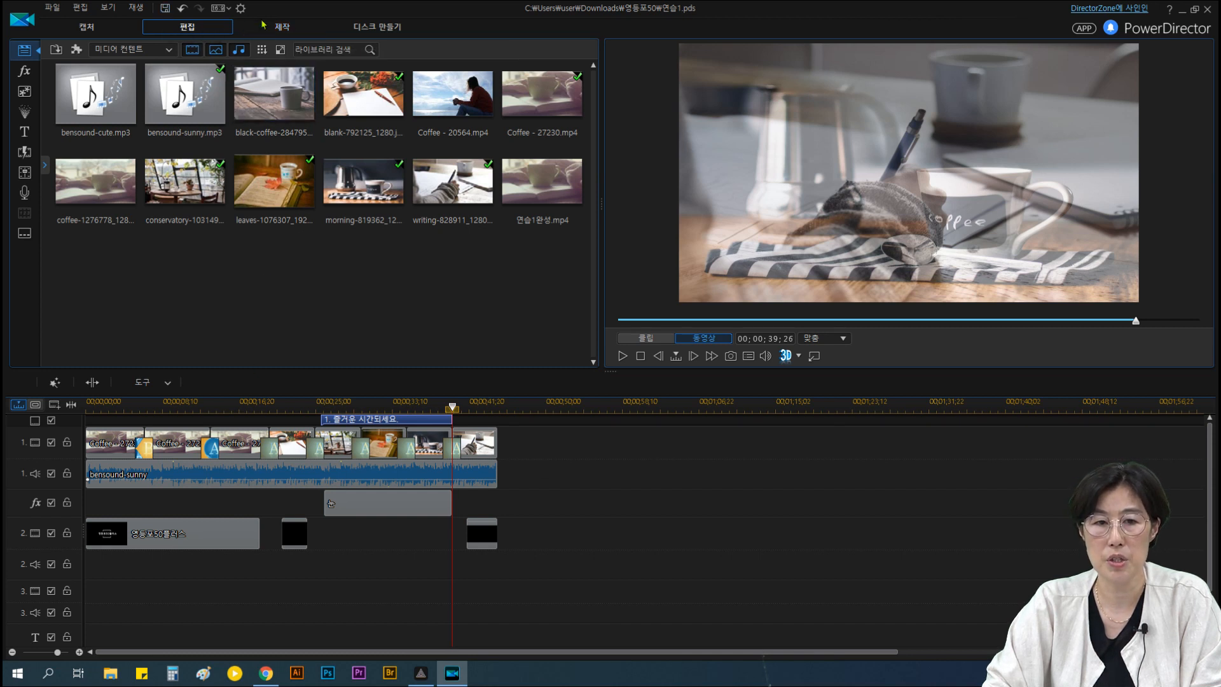
{"action": "left_click", "coordinate": [286, 30]}
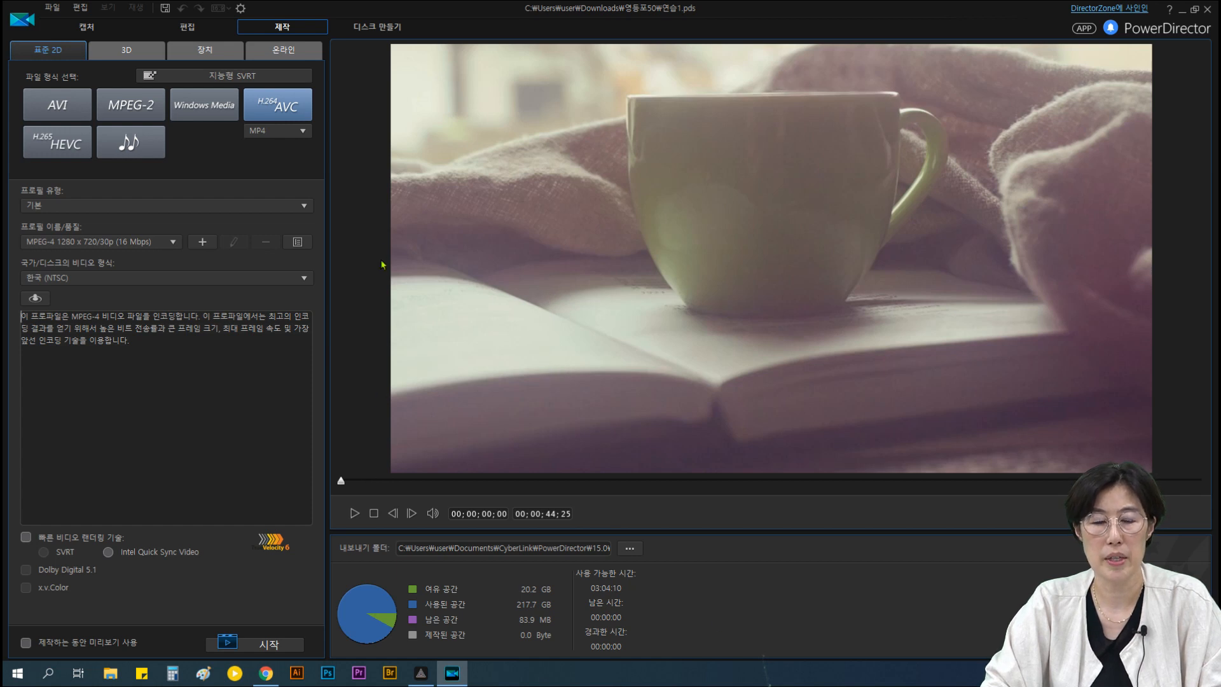
{"action": "left_click", "coordinate": [629, 548]}
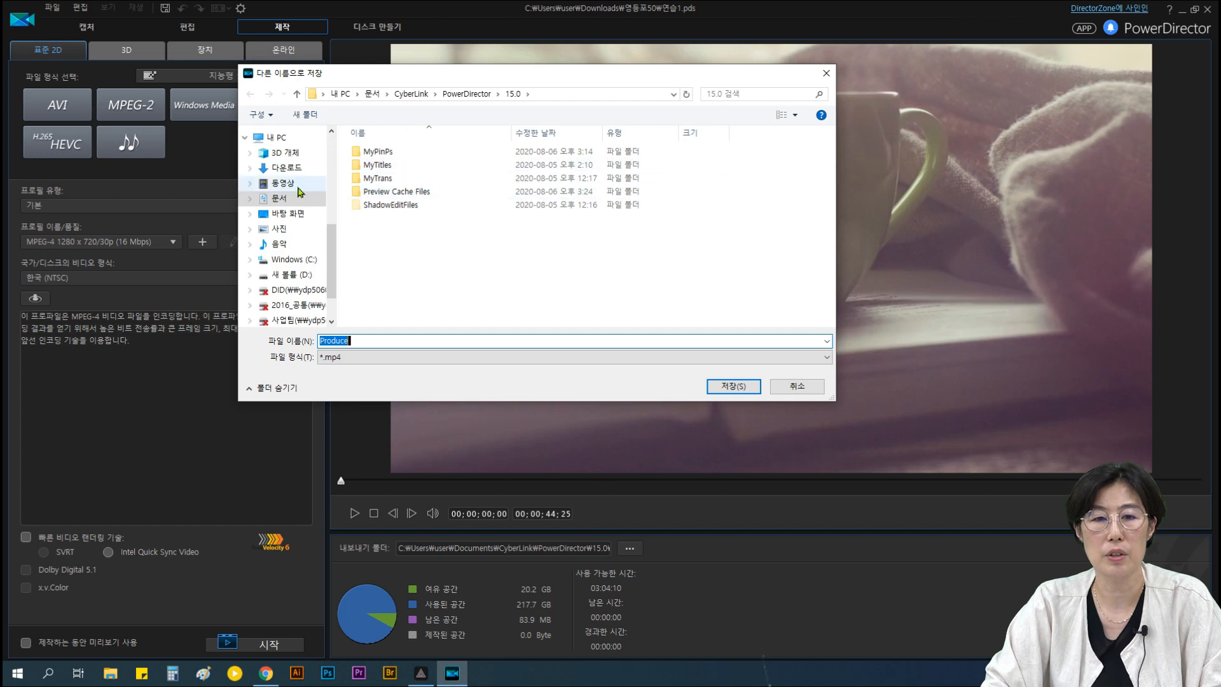
{"action": "left_click", "coordinate": [288, 168]}
{"action": "double_click", "coordinate": [379, 169]}
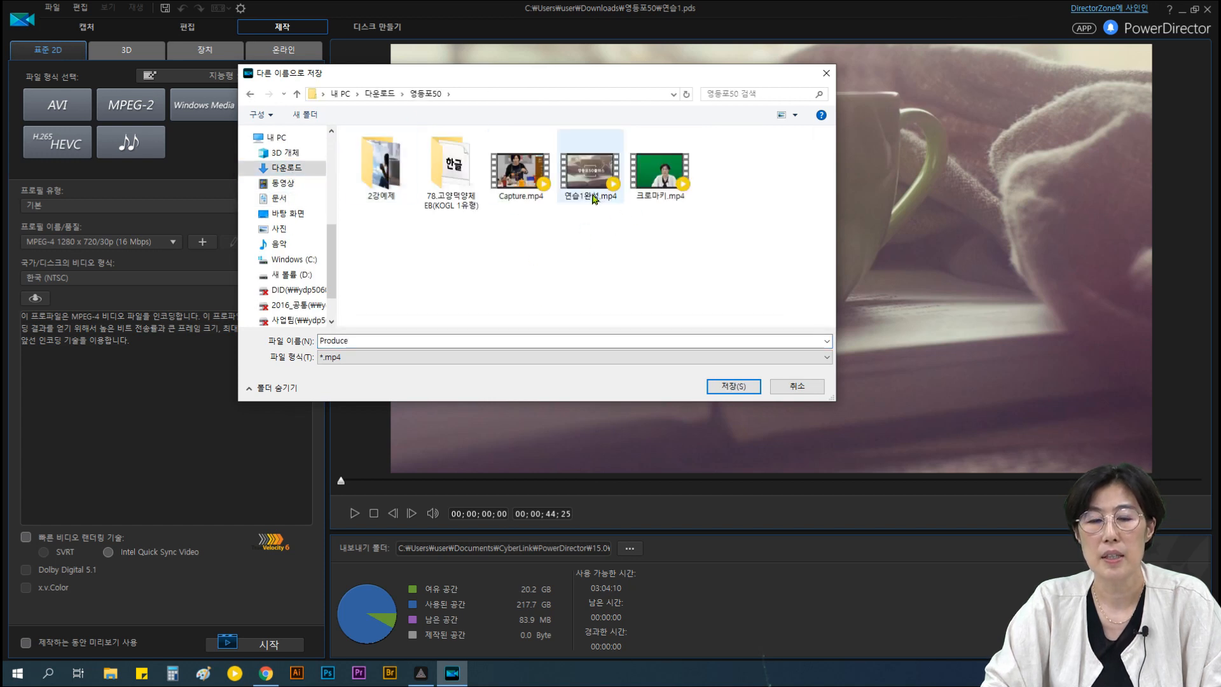
{"action": "double_click", "coordinate": [521, 341]}
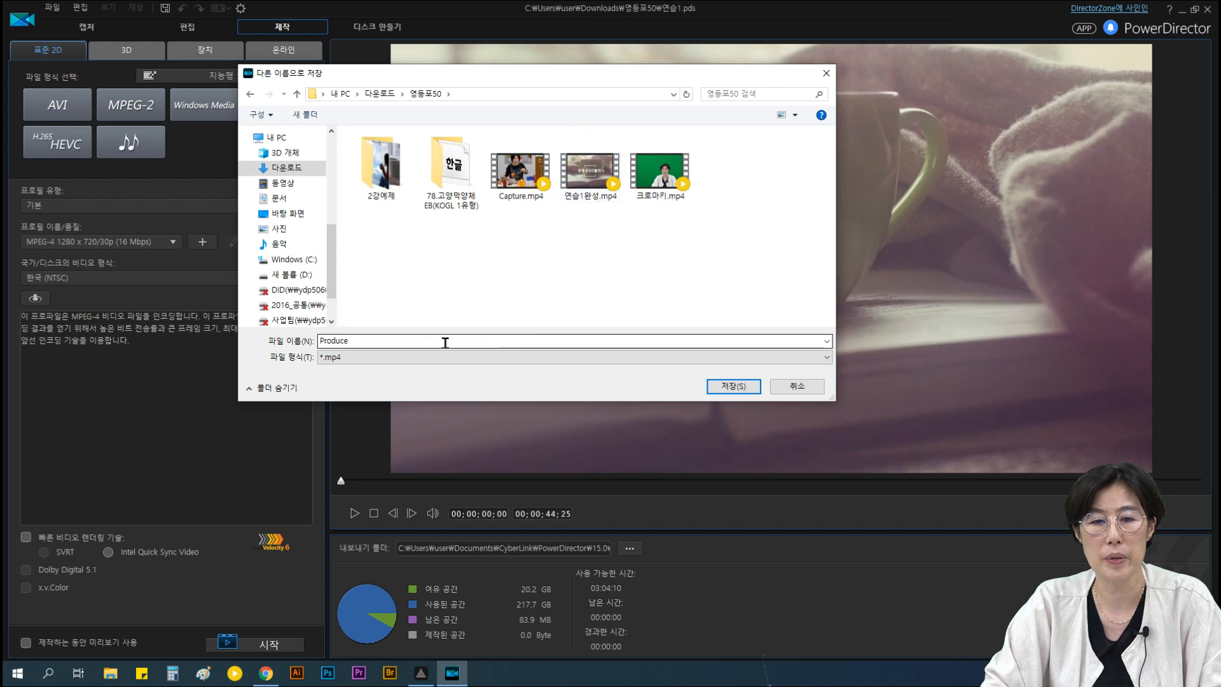
{"action": "type", "text": "연습"}
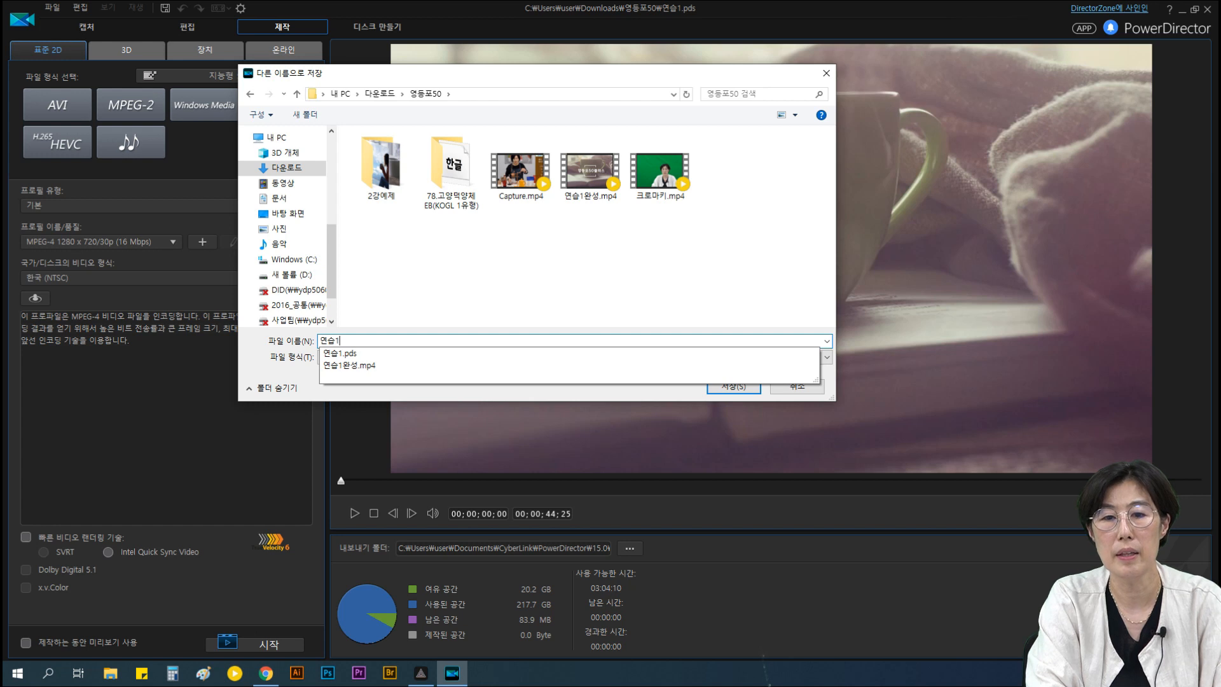
{"action": "type", "text": "1완"}
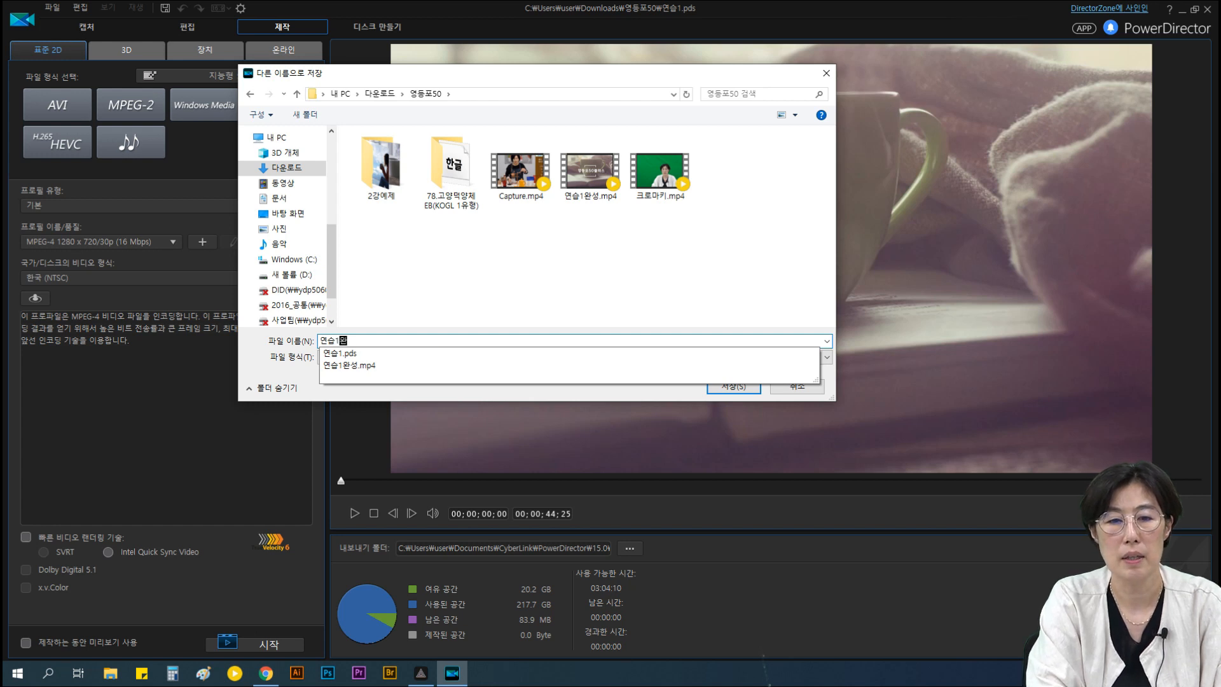
{"action": "type", "text": "성2"}
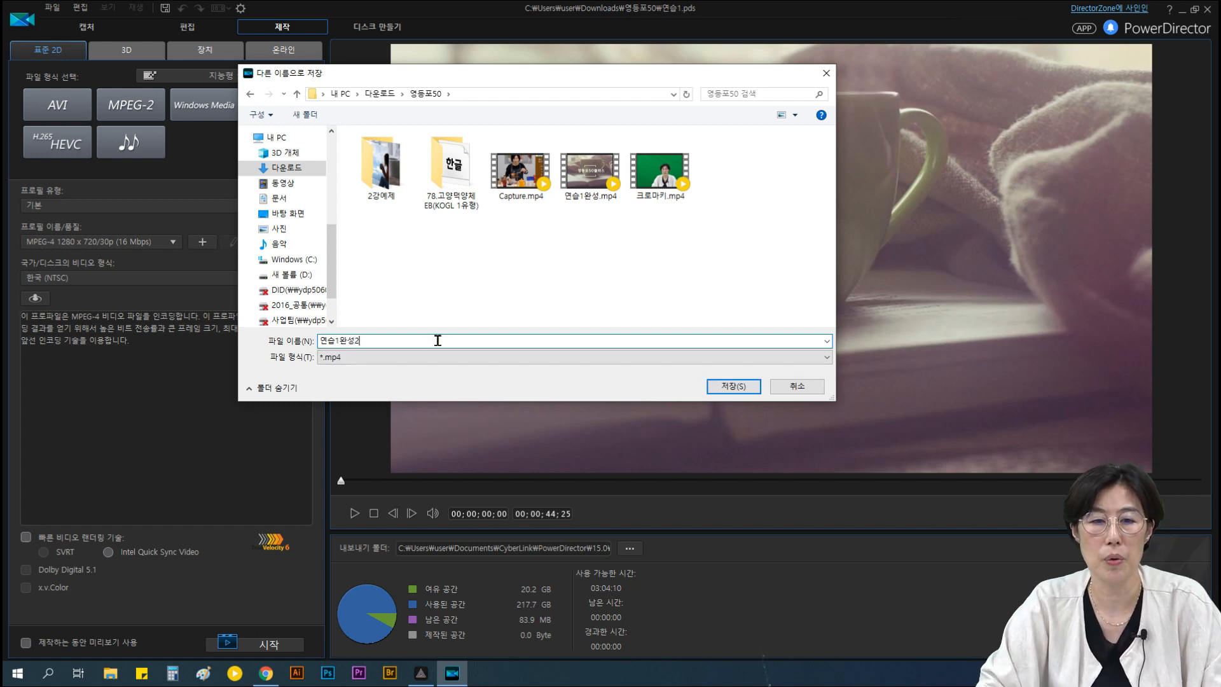
{"action": "left_click", "coordinate": [731, 386]}
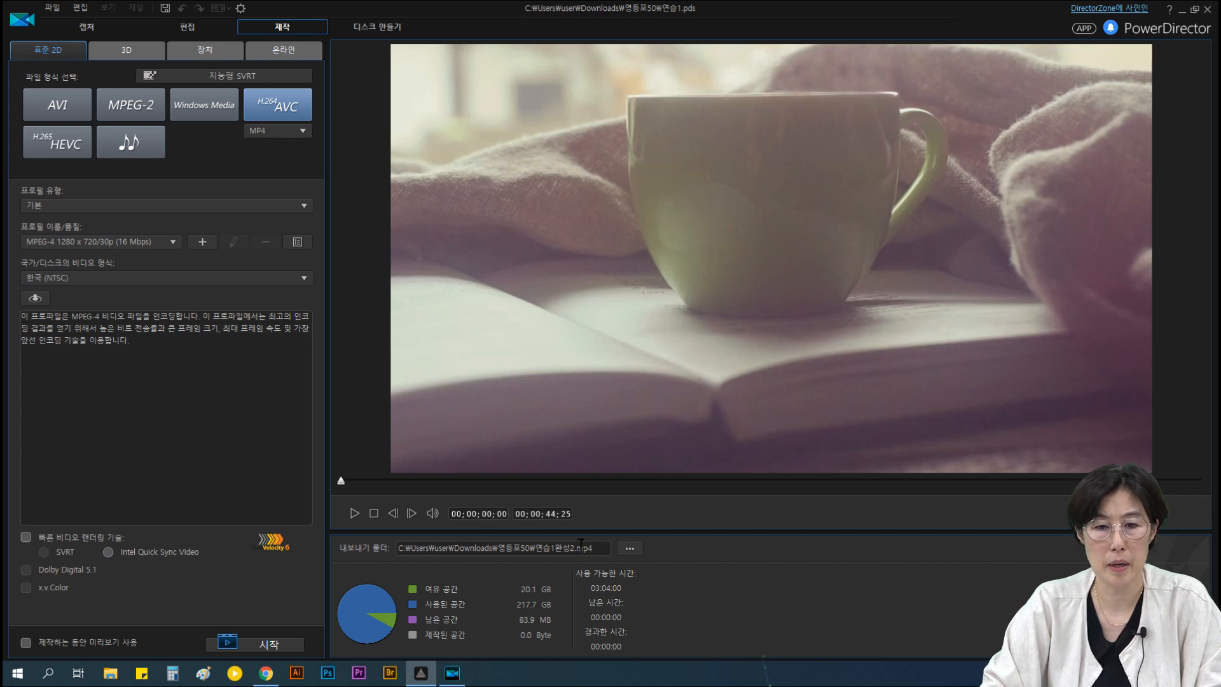
- Switch to YouTube in Chrome and sign in with a different Google account
{"action": "left_click", "coordinate": [267, 674]}
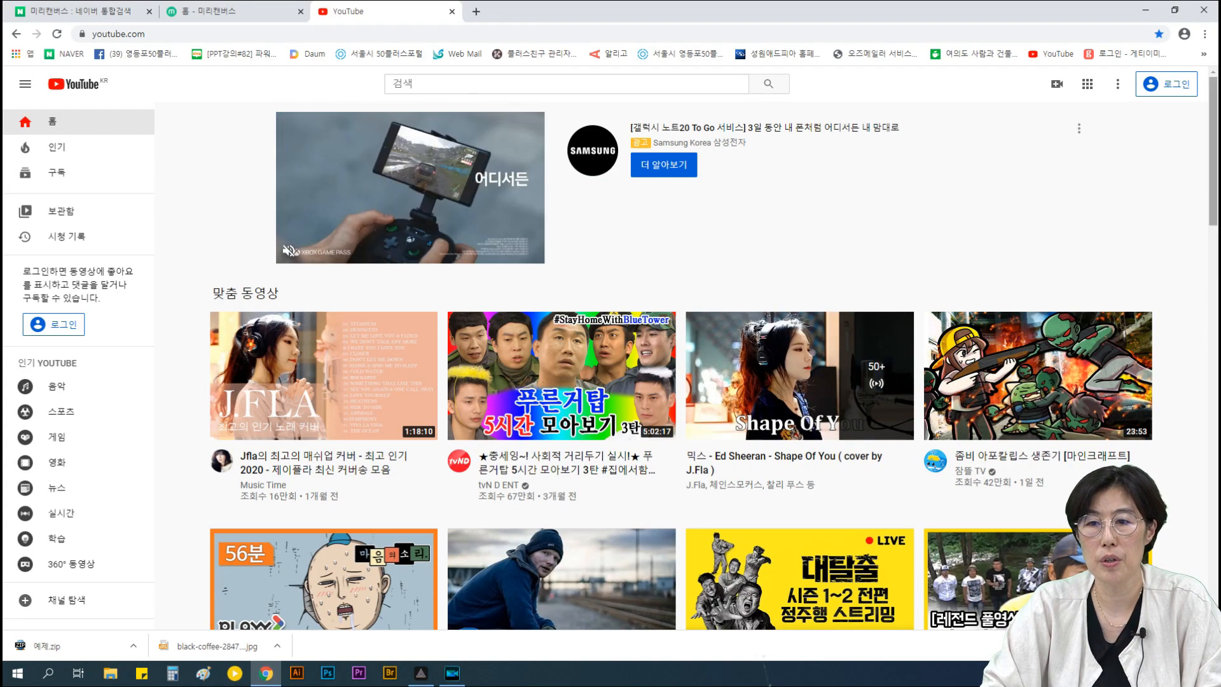
{"action": "left_click", "coordinate": [1176, 88]}
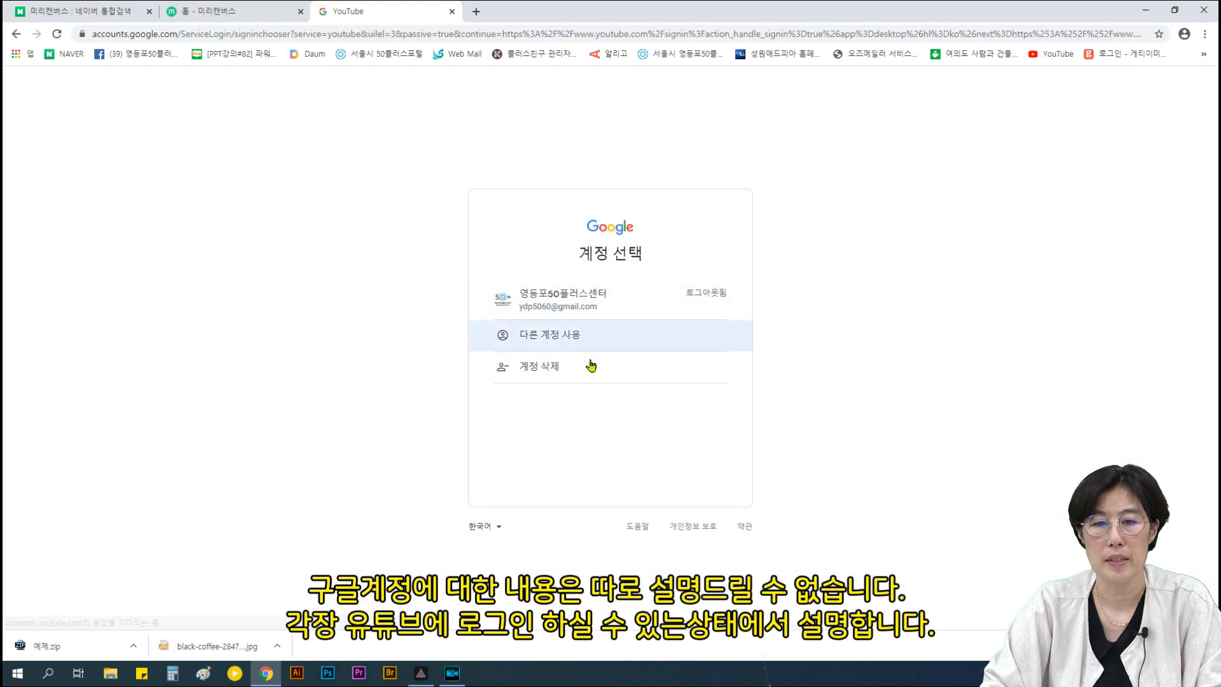
{"action": "left_click", "coordinate": [559, 335]}
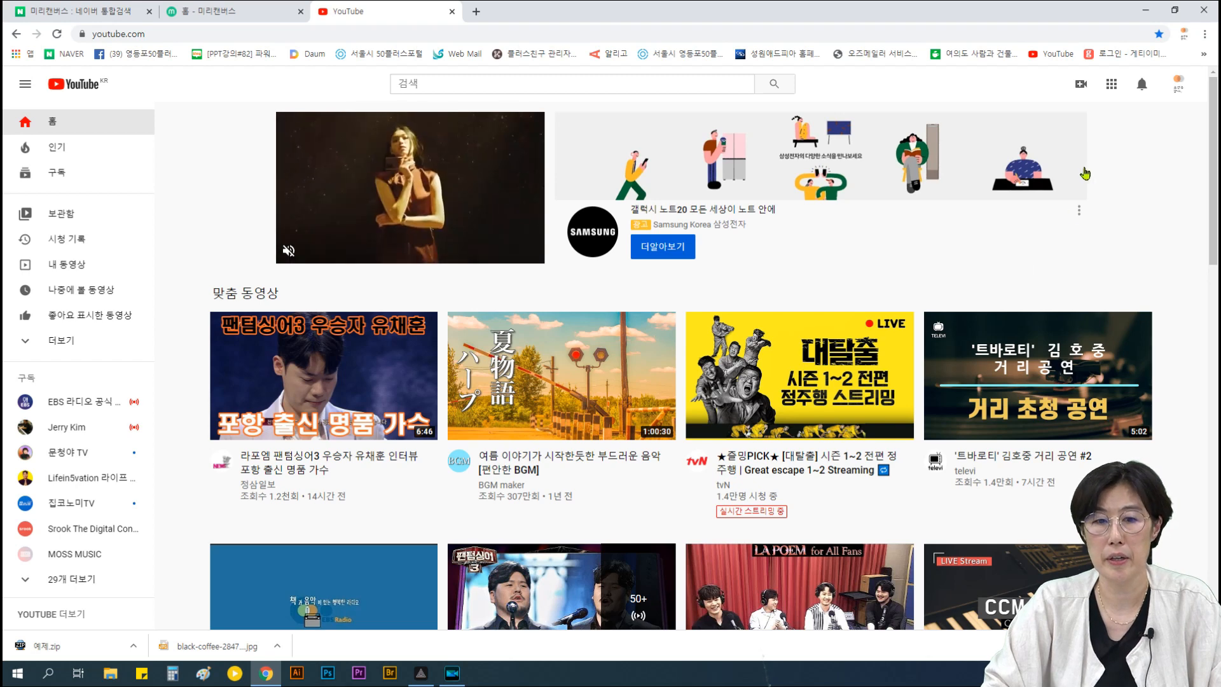
- Open the signed-in account's own channel and start a new video upload
{"action": "left_click", "coordinate": [1178, 89]}
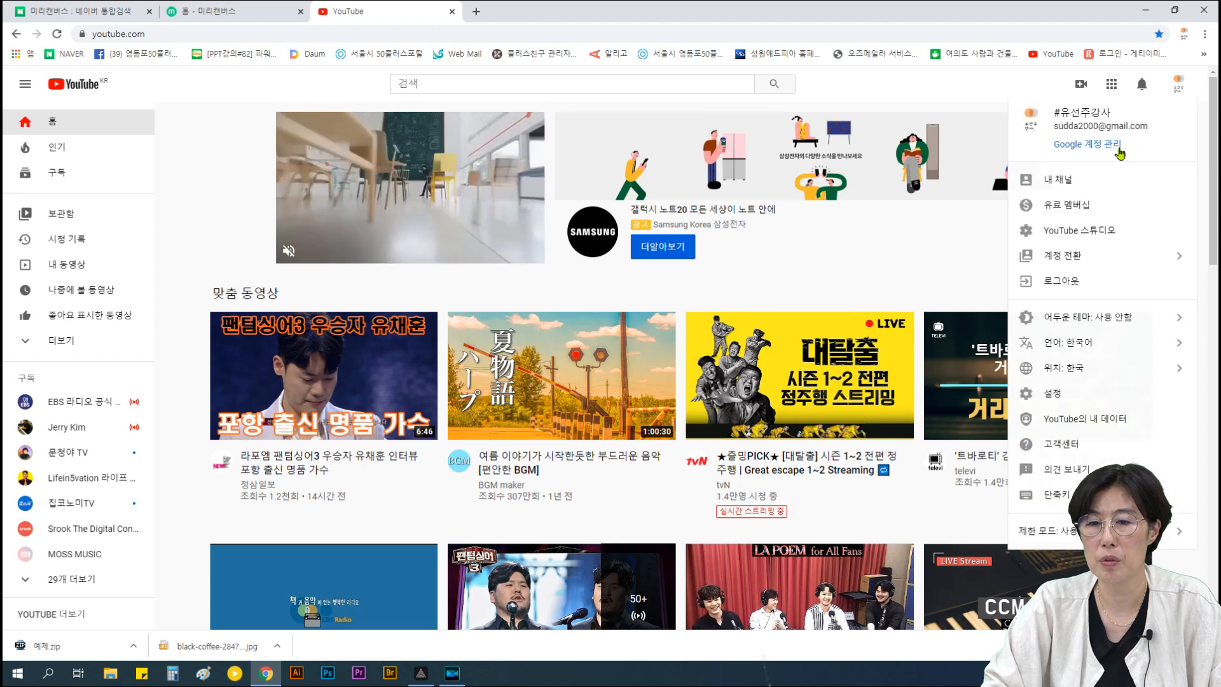
{"action": "left_click", "coordinate": [1059, 182]}
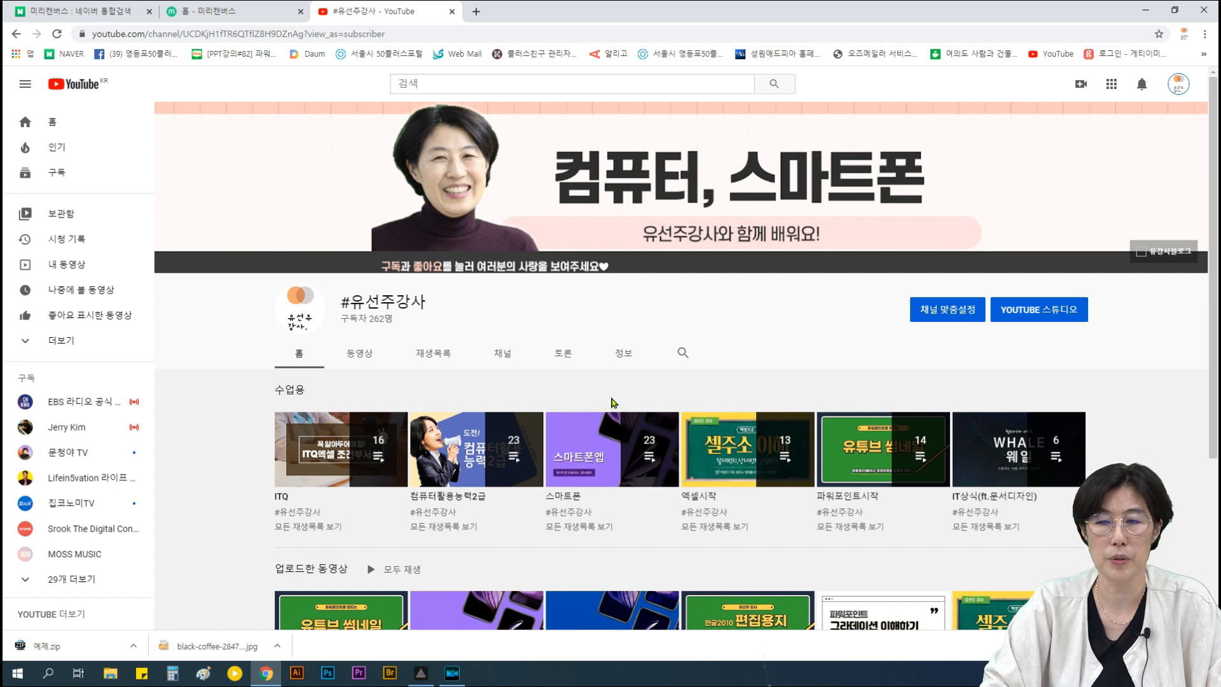
{"action": "left_click", "coordinate": [1069, 84]}
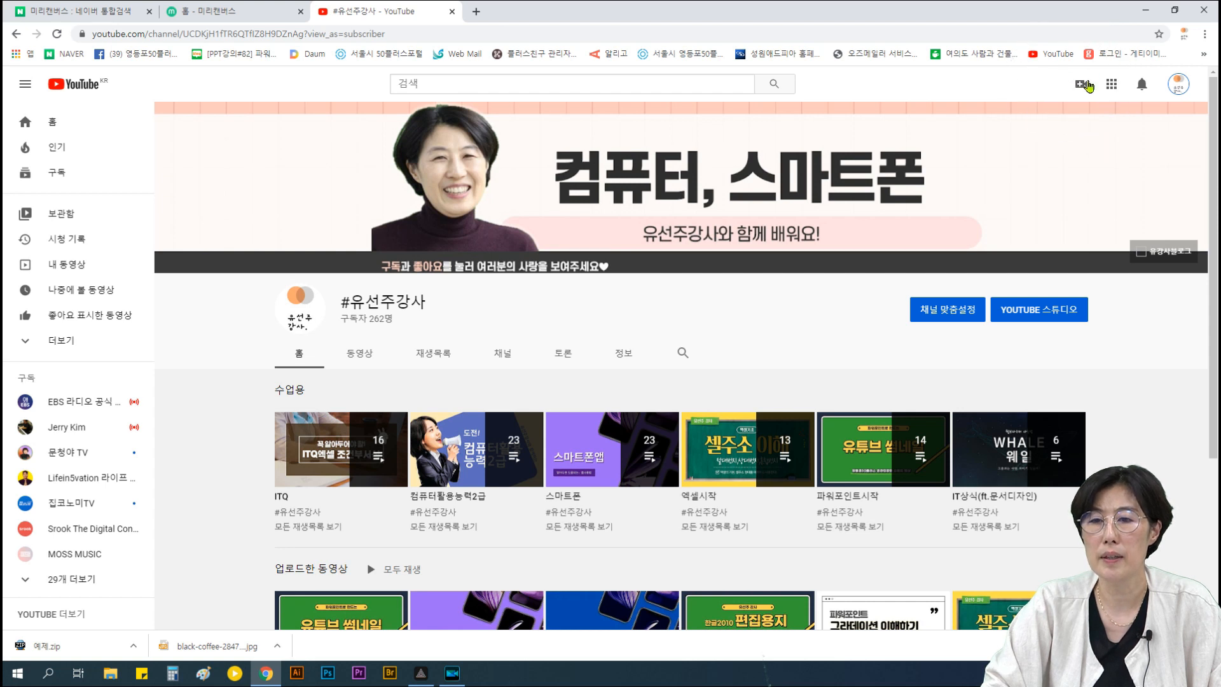
{"action": "left_click", "coordinate": [1080, 87]}
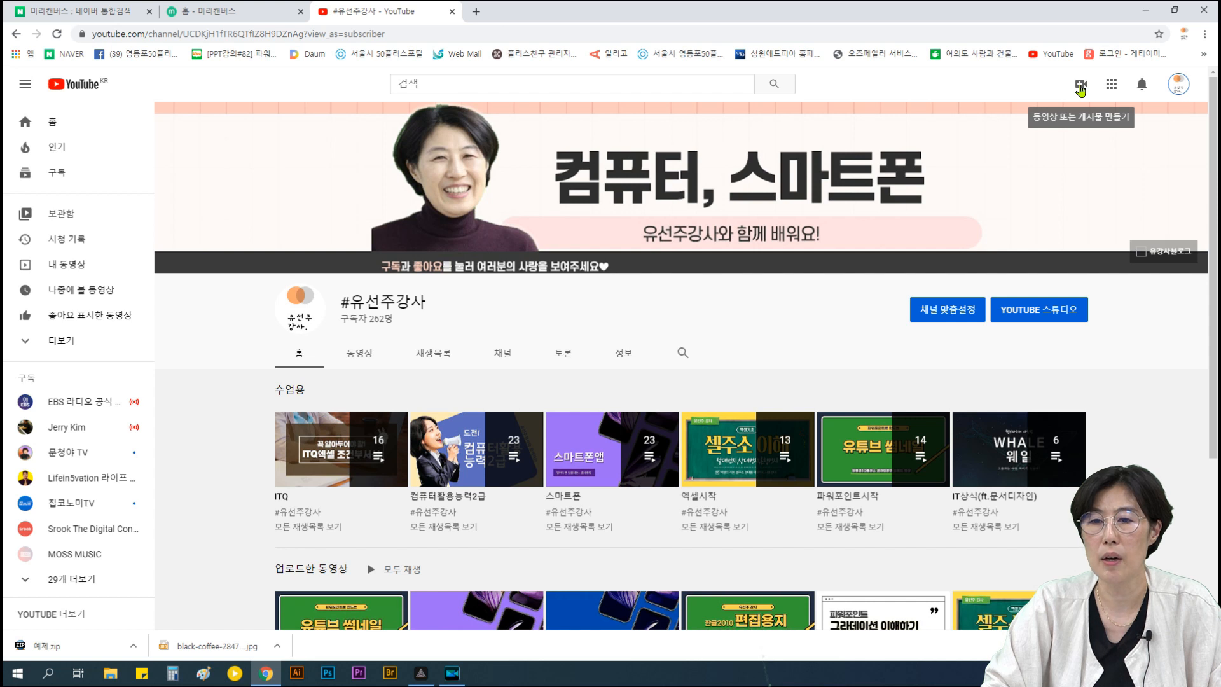
{"action": "left_click", "coordinate": [1080, 89]}
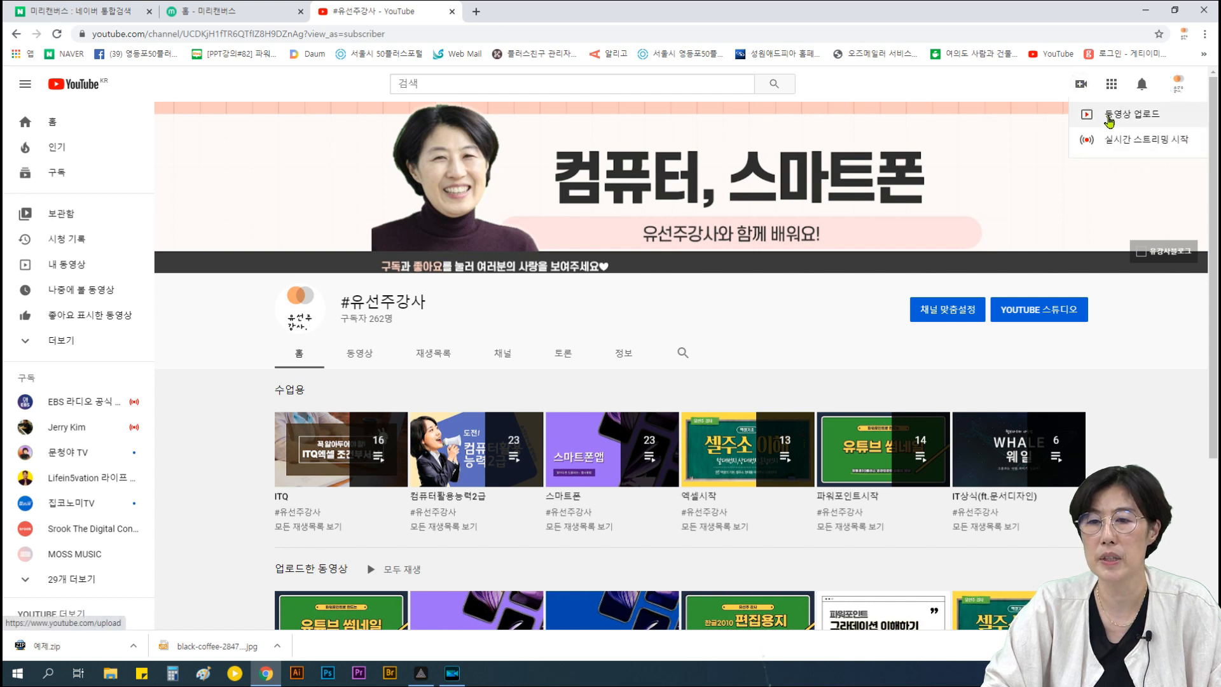
{"action": "left_click", "coordinate": [1118, 117]}
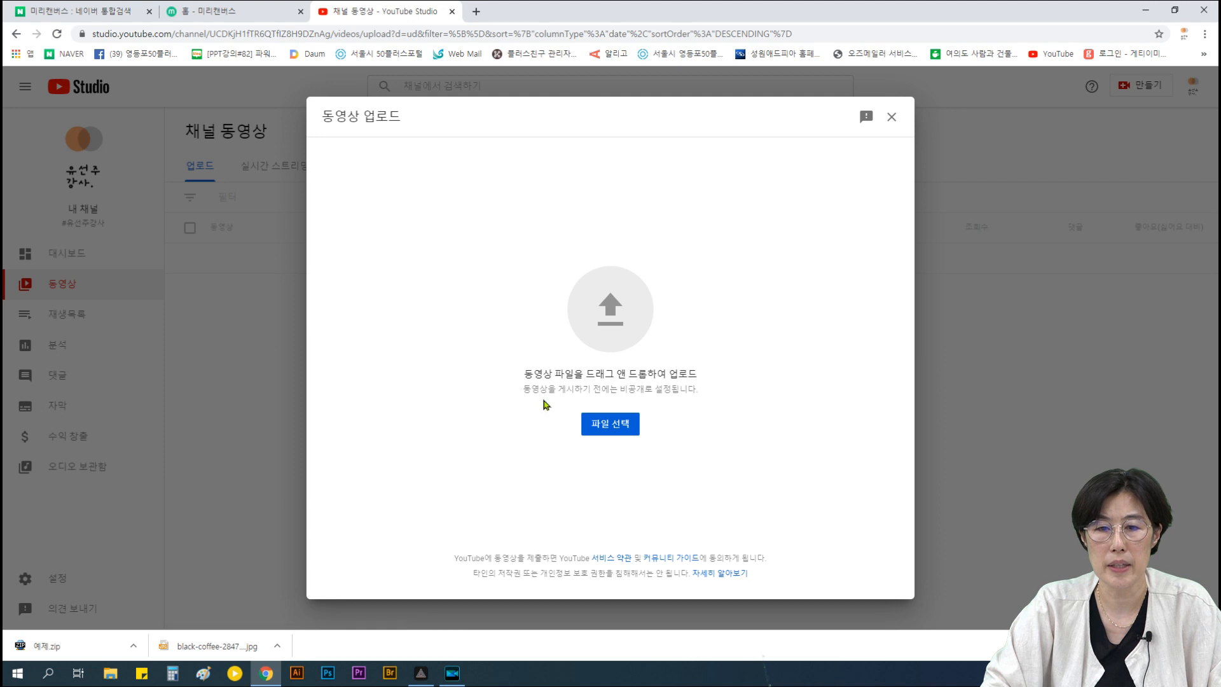
- Upload the video file 연습1완성.mp4 from the 영등포50 folder under Downloads
{"action": "left_click", "coordinate": [618, 436]}
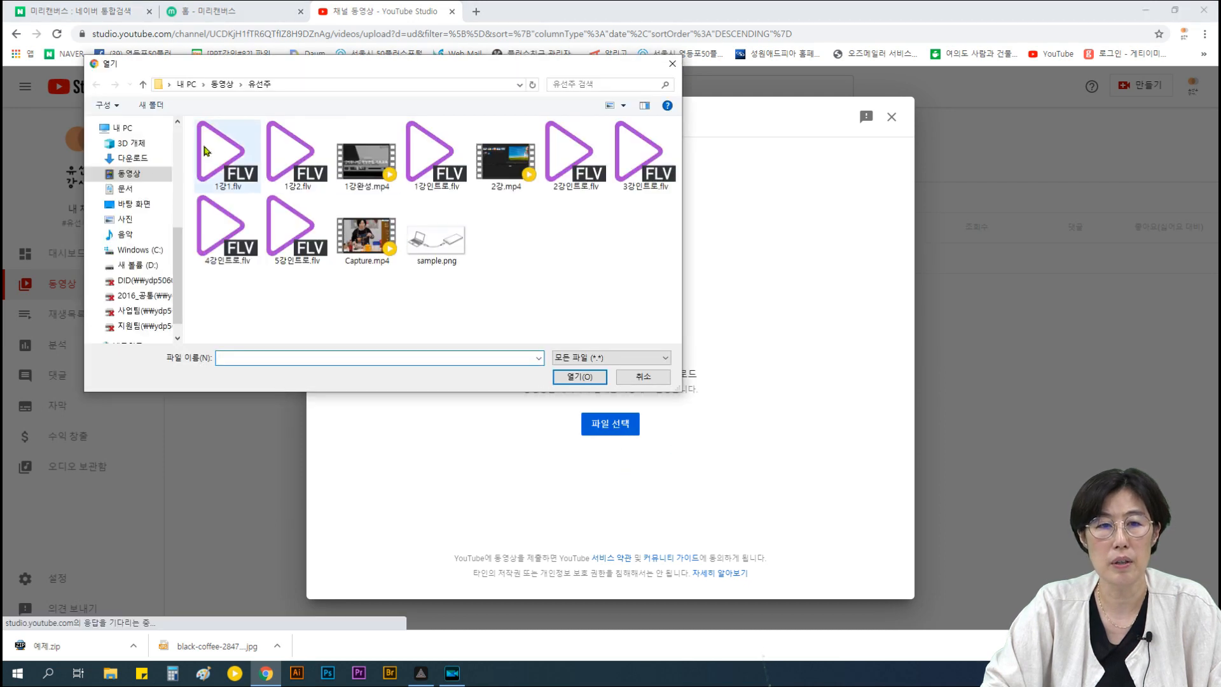
{"action": "left_click", "coordinate": [145, 164]}
{"action": "double_click", "coordinate": [219, 159]}
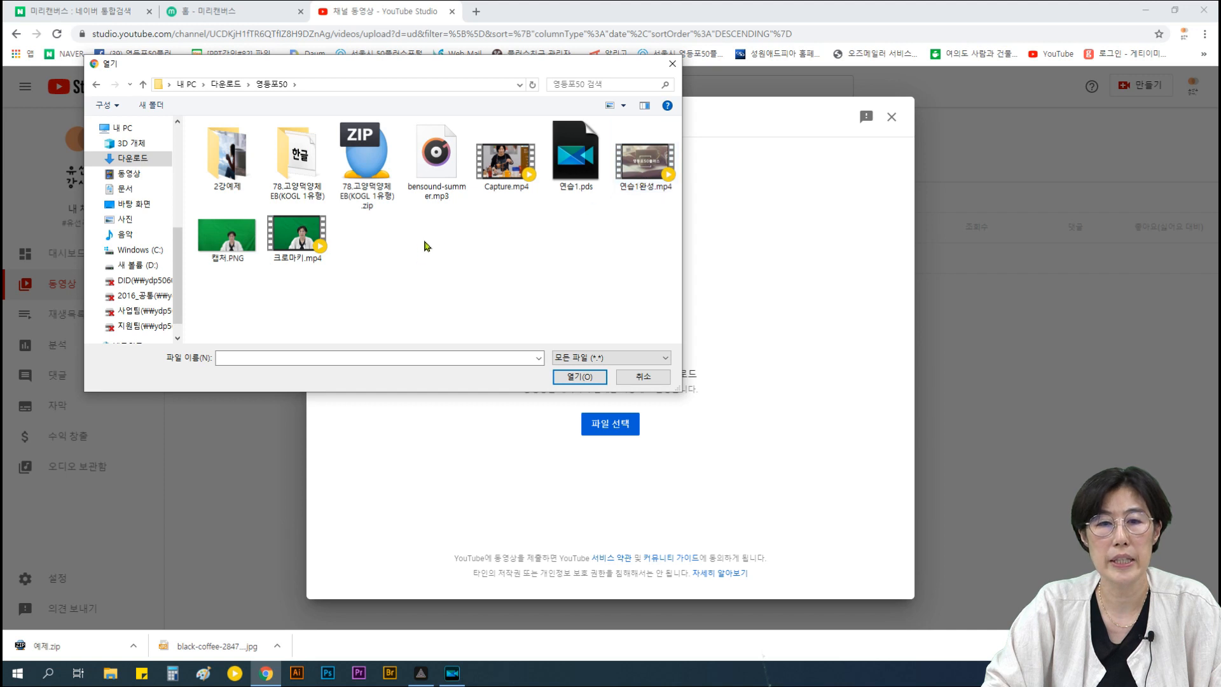
{"action": "left_click", "coordinate": [645, 167]}
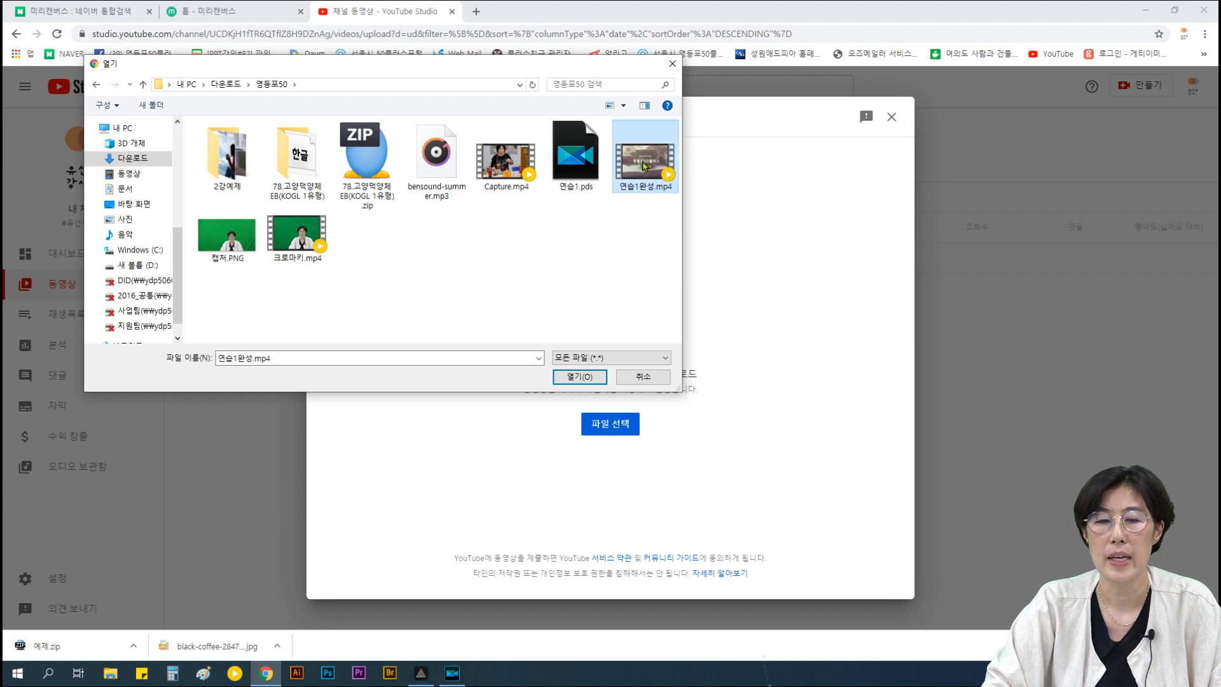
{"action": "left_click", "coordinate": [580, 377]}
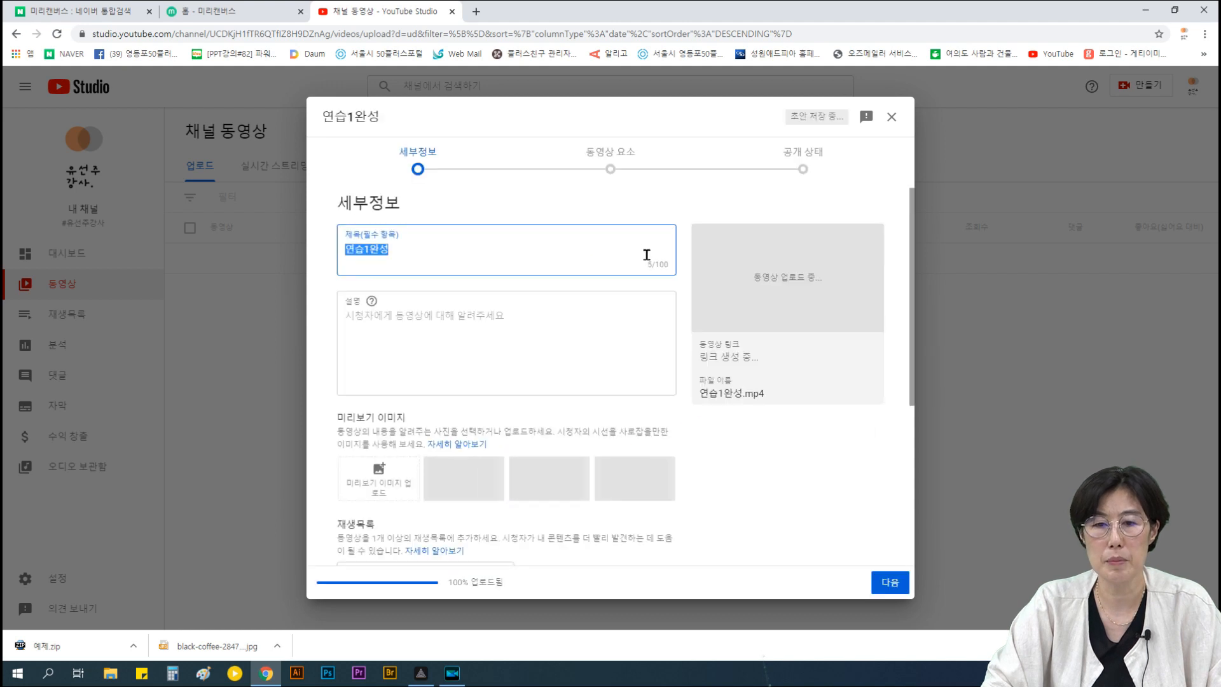
- Keep 연습1완성 as the video title and enter the hashtags #영등포50 #파워디렉터 as the description
{"action": "left_click", "coordinate": [399, 252]}
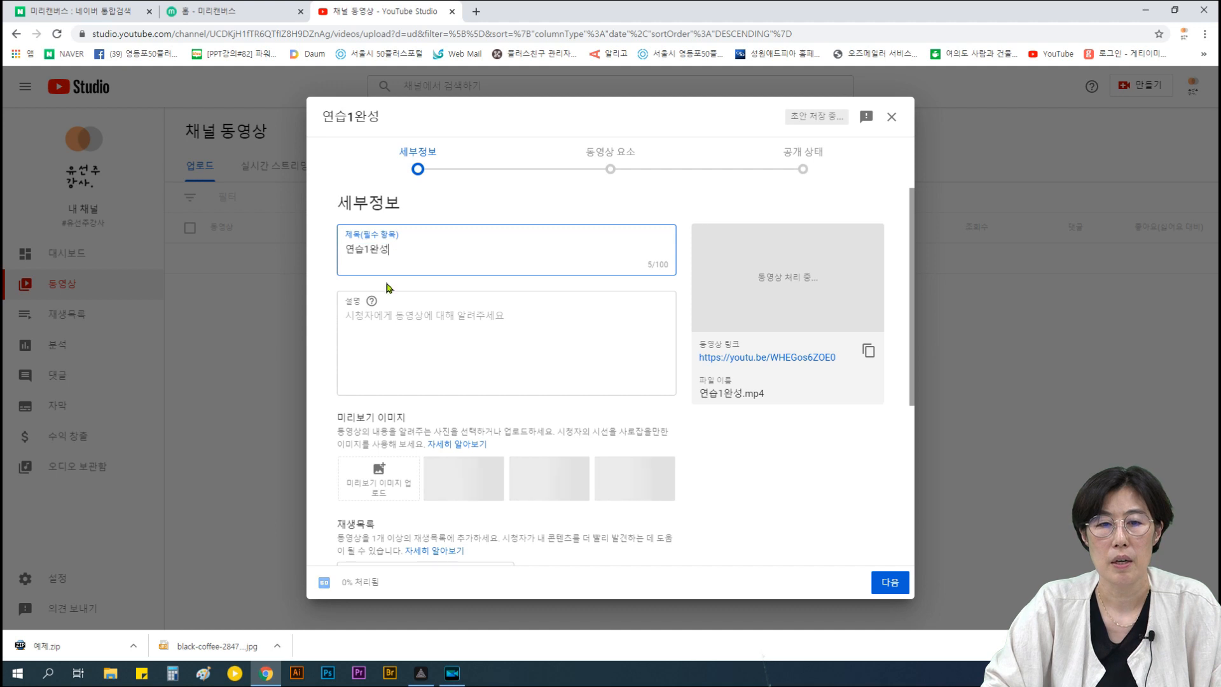
{"action": "left_click", "coordinate": [373, 321]}
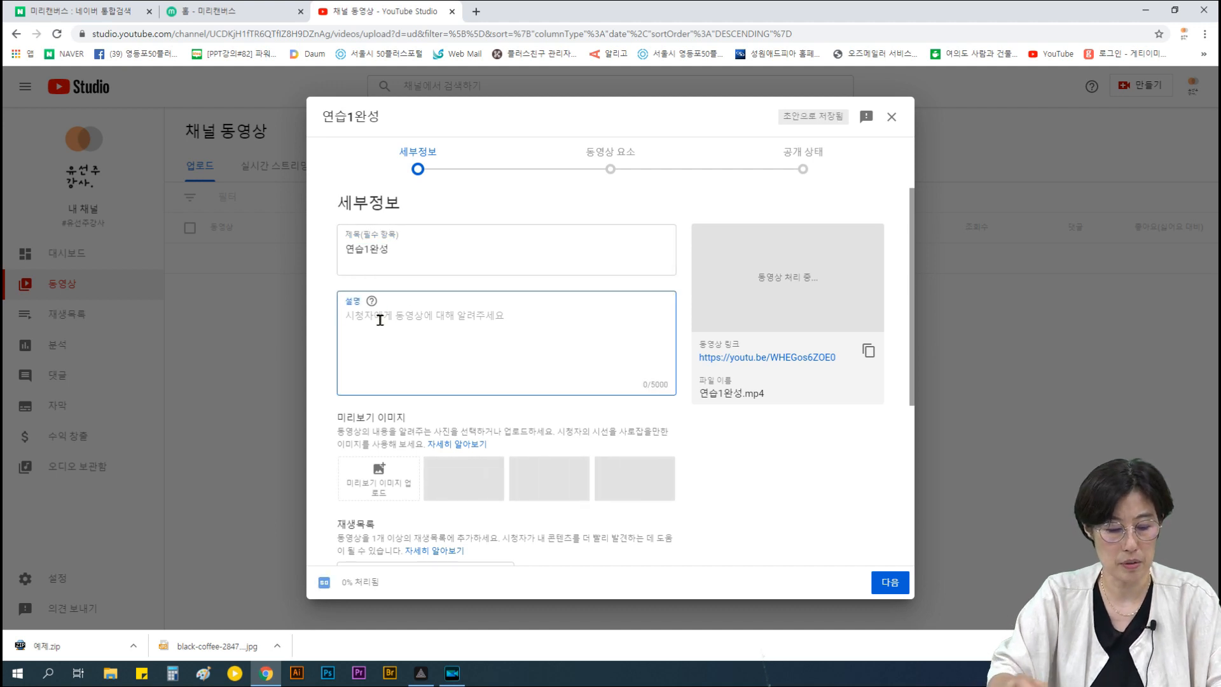
{"action": "type", "text": "#du"}
{"action": "key", "text": "BackSpace"}
{"action": "key", "text": "BackSpace"}
{"action": "key", "text": "BackSpace"}
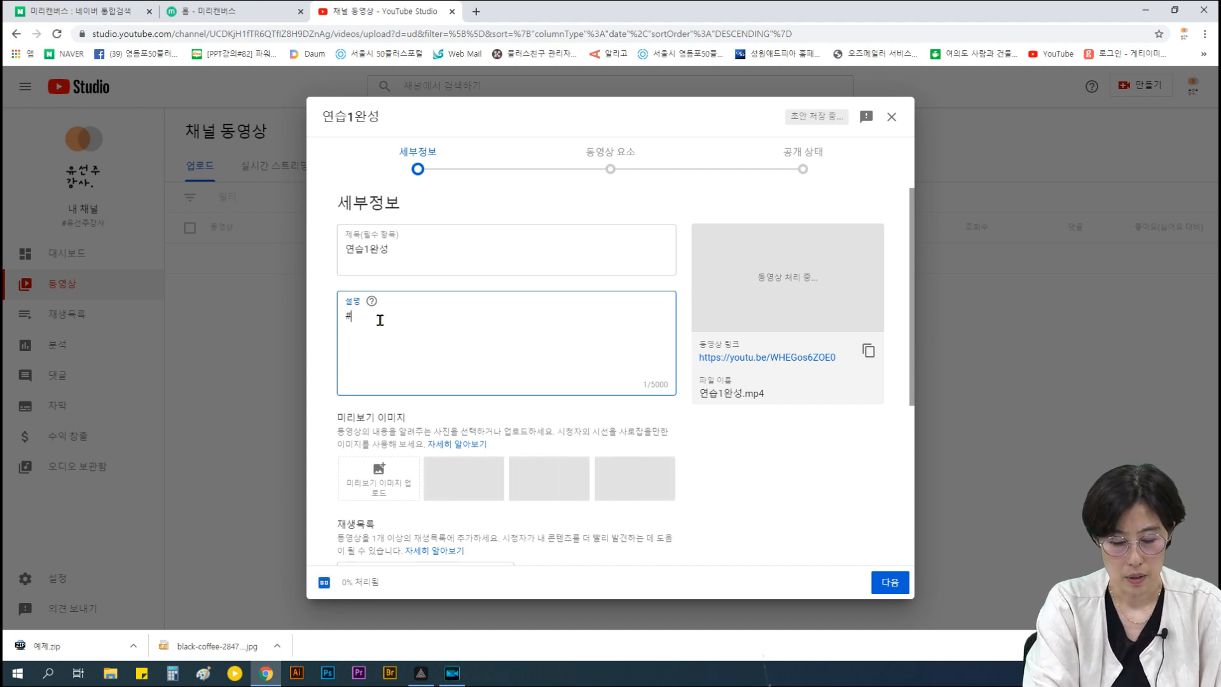
{"action": "type", "text": "영등포"}
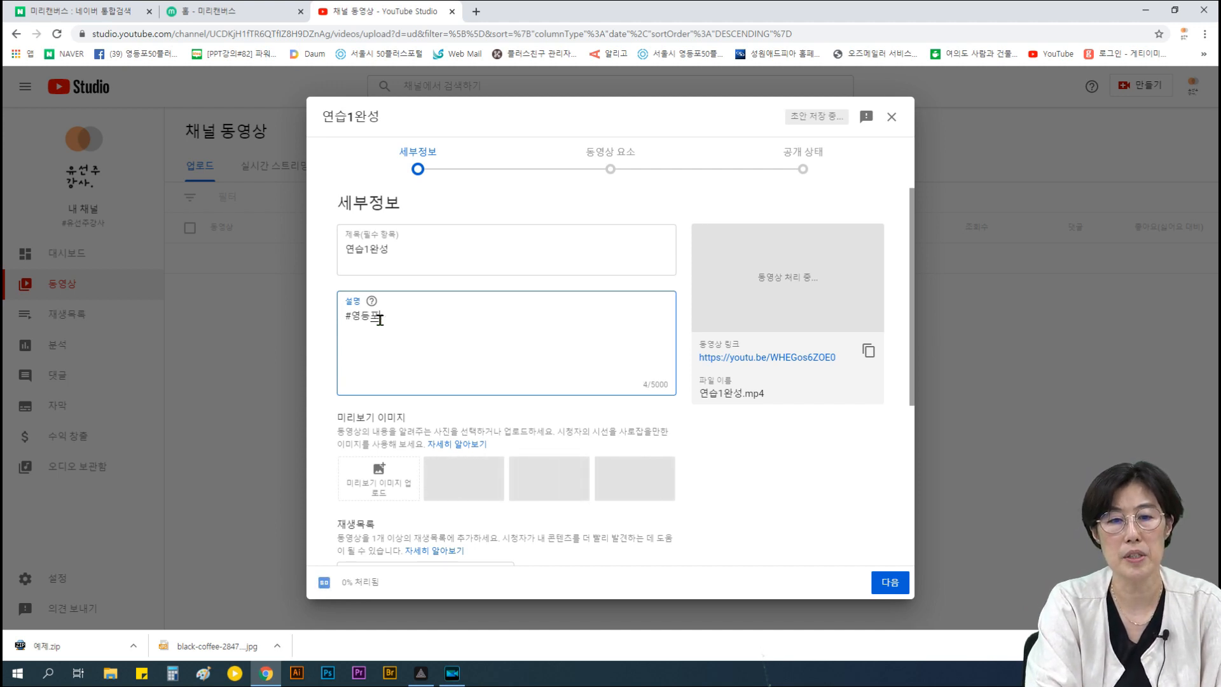
{"action": "type", "text": "50#패"}
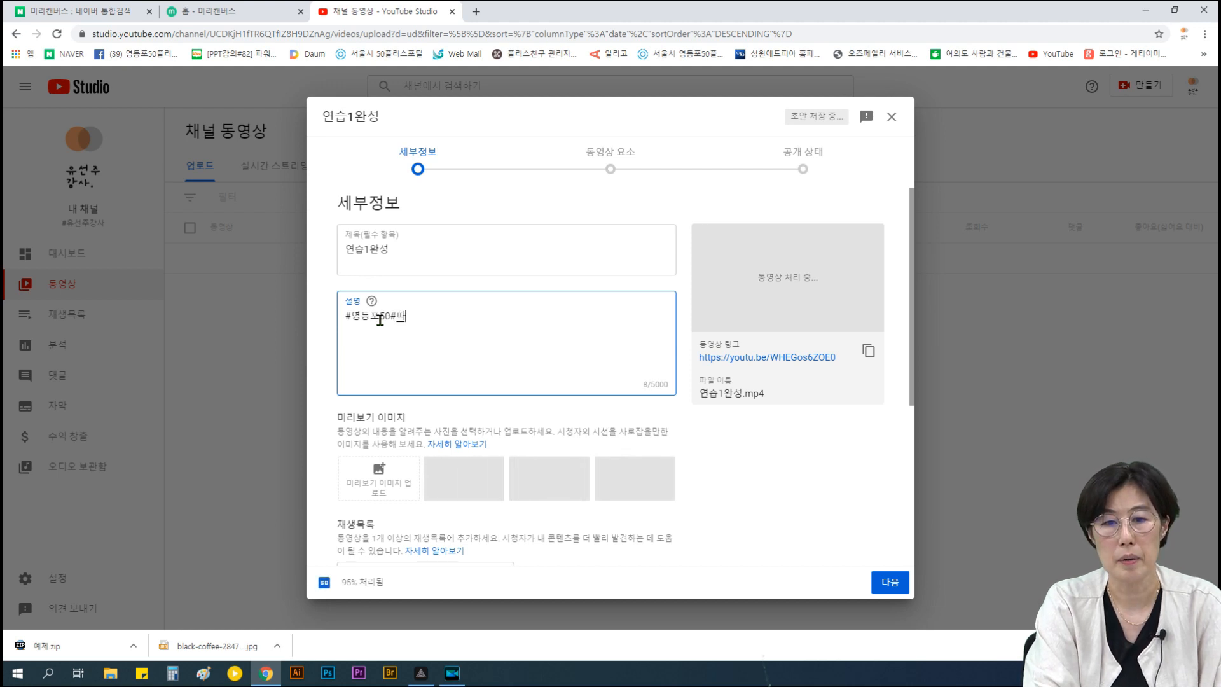
{"action": "key", "text": "BackSpace"}
{"action": "type", "text": "파워디렉터"}
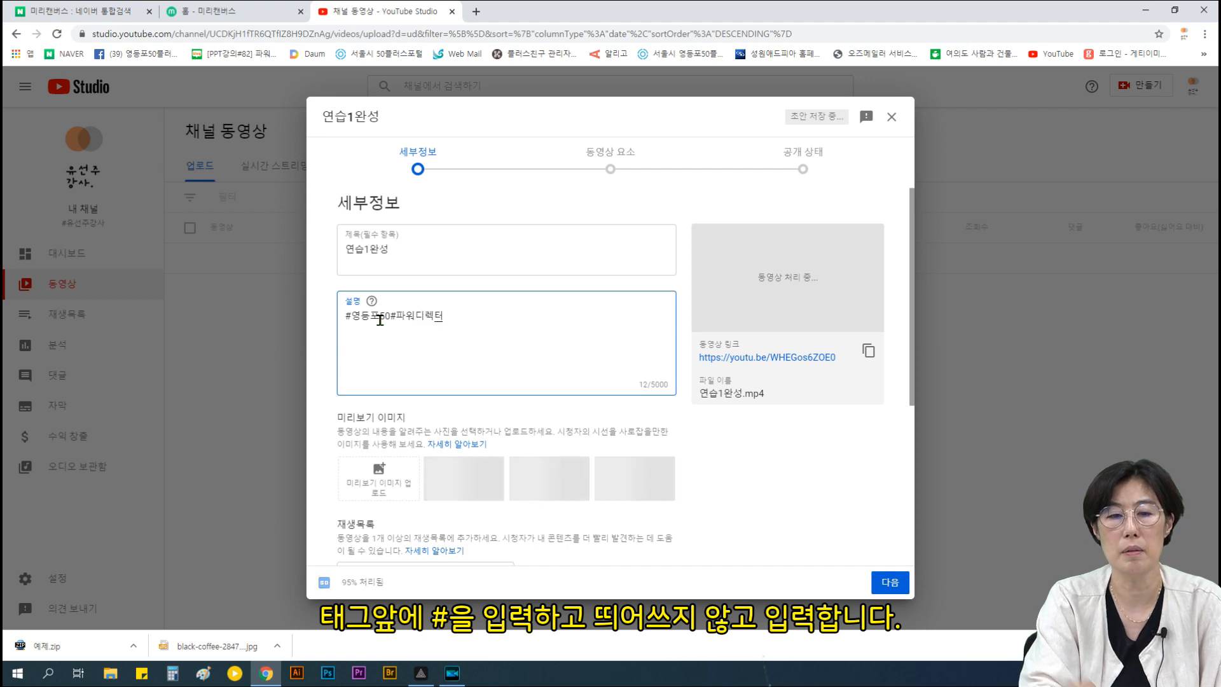
{"action": "type", "text": "ㅣ"}
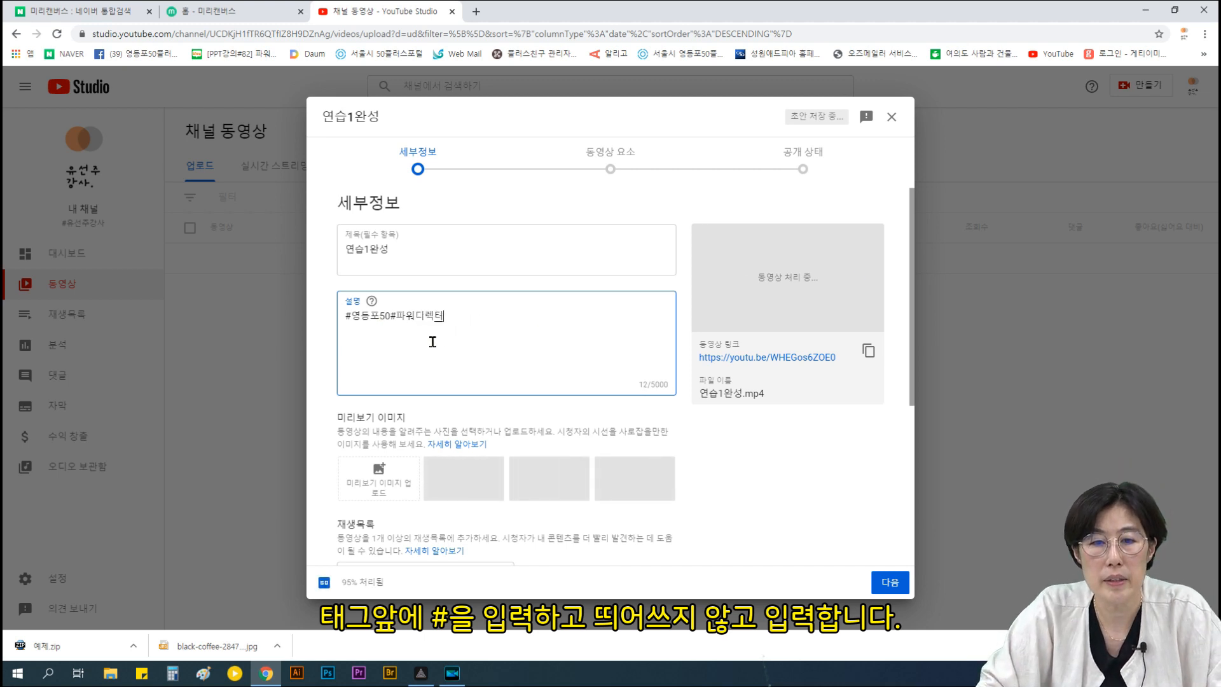
{"action": "left_click", "coordinate": [390, 316]}
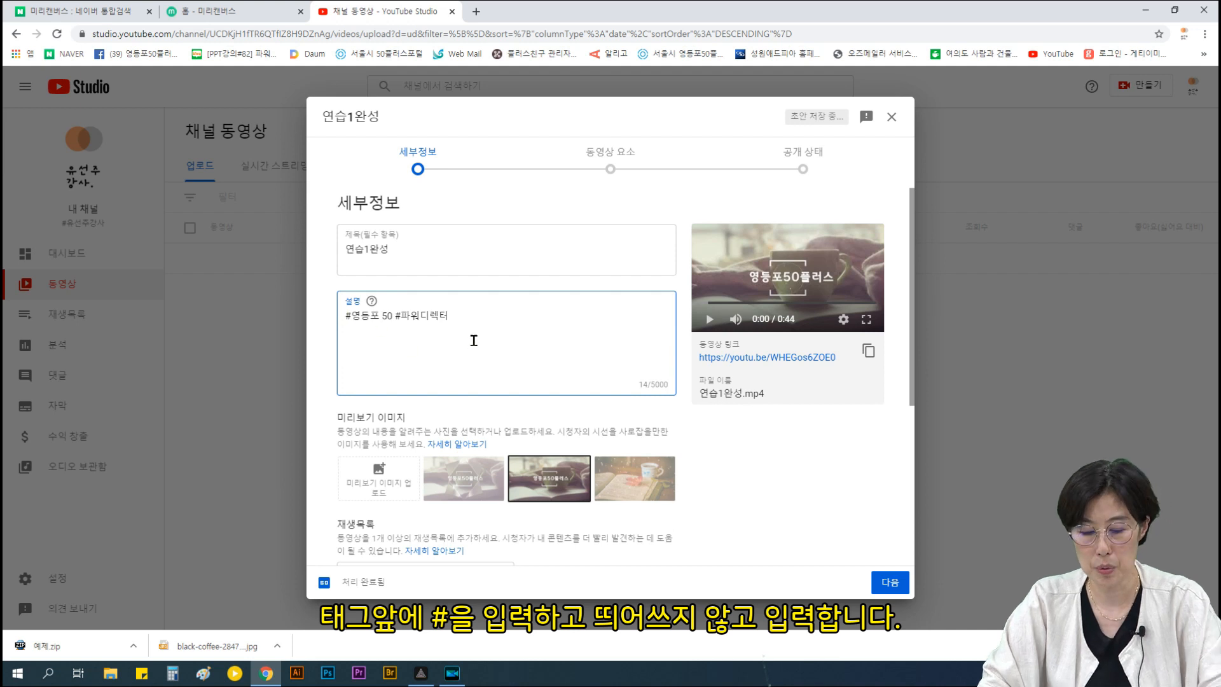
{"action": "key", "text": "BackSpace"}
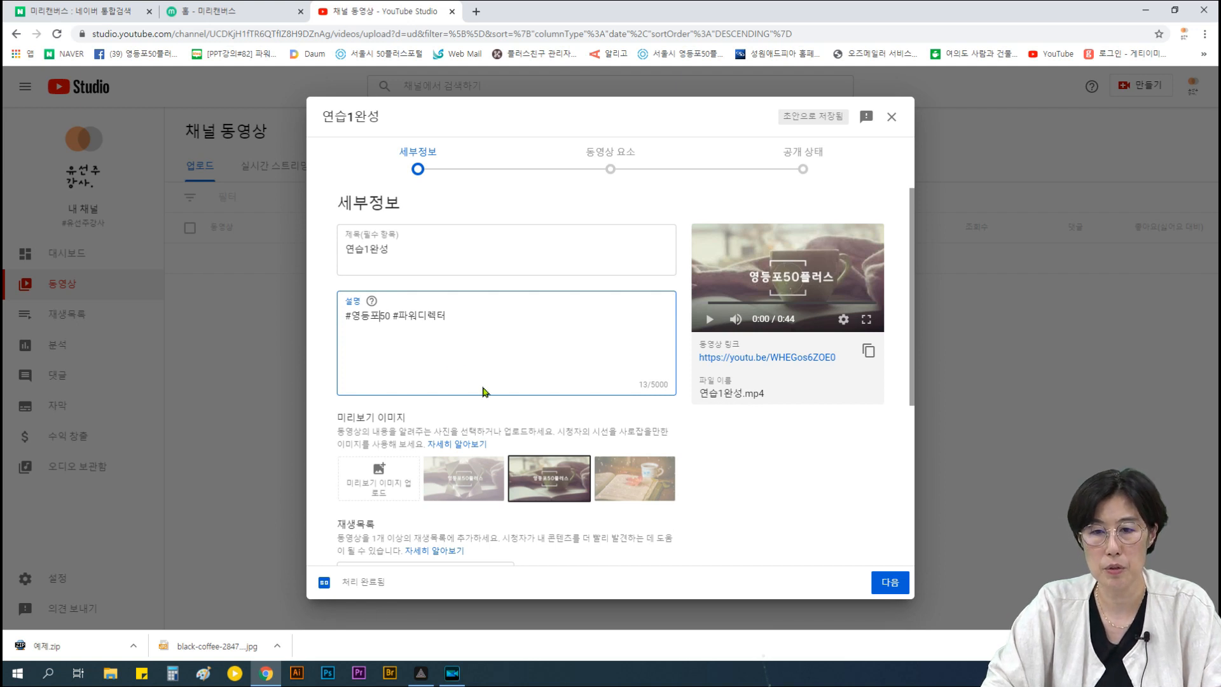
- Choose the third suggested thumbnail, showing the book and cup, and close the upload at the video elements stage, leaving it as a draft
{"action": "scroll", "coordinate": [503, 502], "scroll_direction": "down", "scroll_amount": 1}
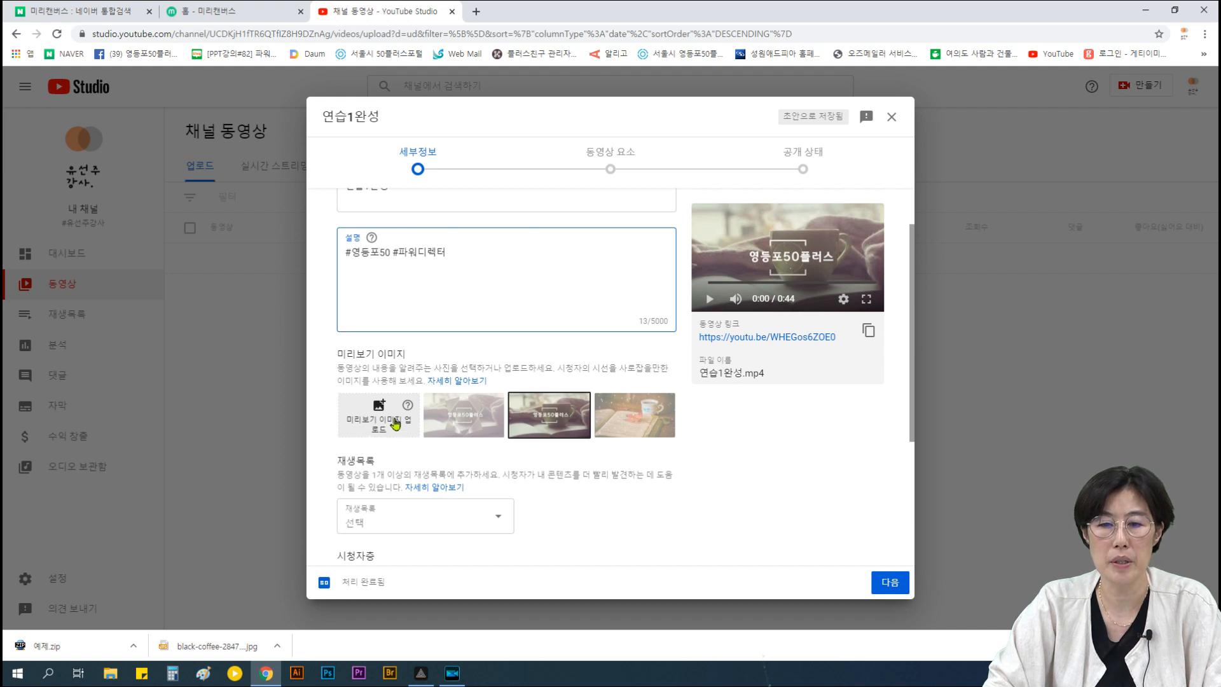
{"action": "left_click", "coordinate": [478, 427]}
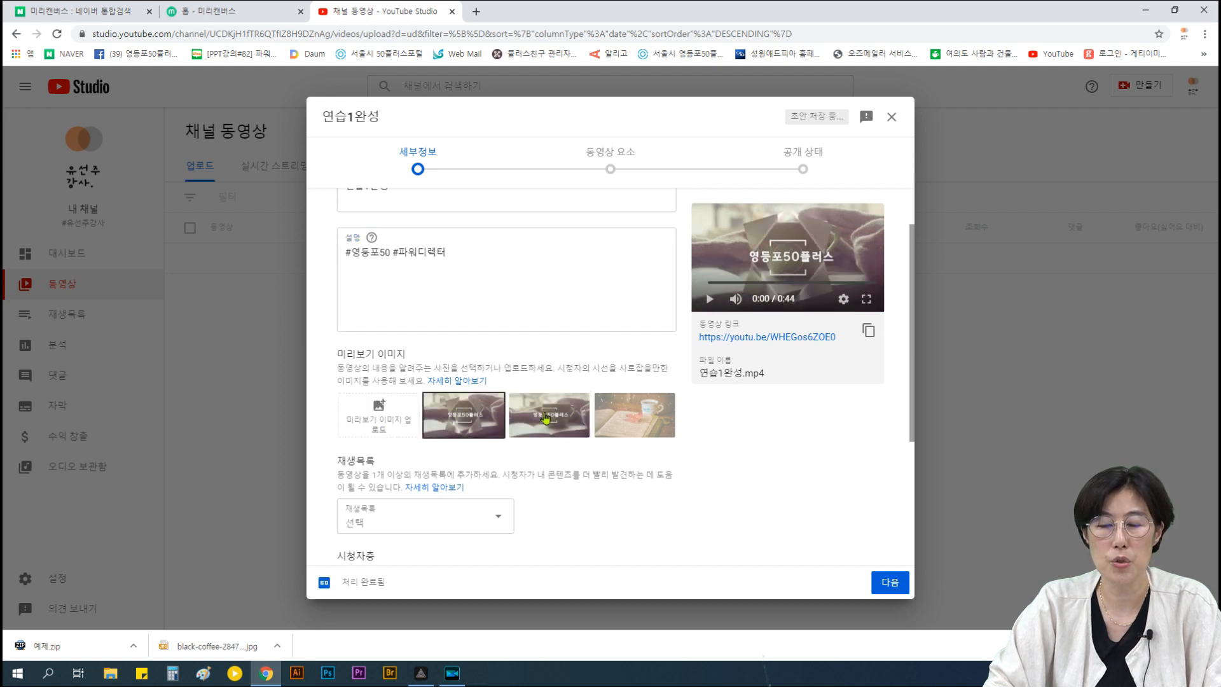
{"action": "left_click", "coordinate": [633, 429]}
{"action": "left_click", "coordinate": [563, 435]}
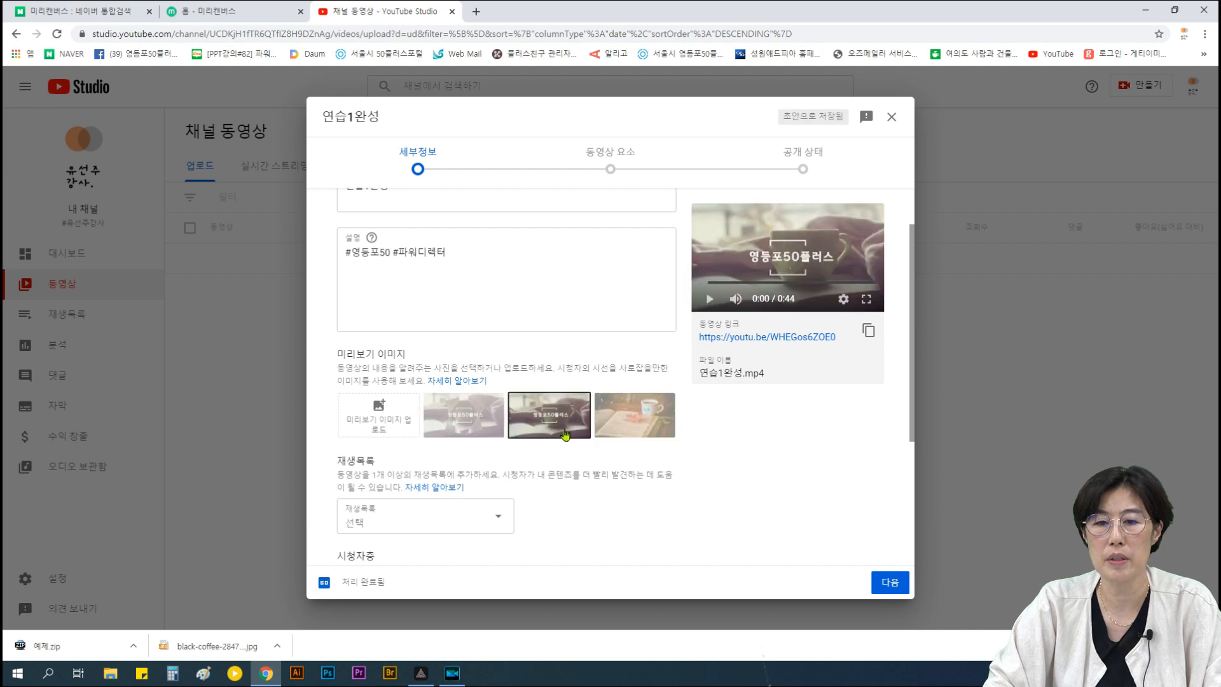
{"action": "left_click", "coordinate": [488, 427]}
{"action": "left_click", "coordinate": [565, 429]}
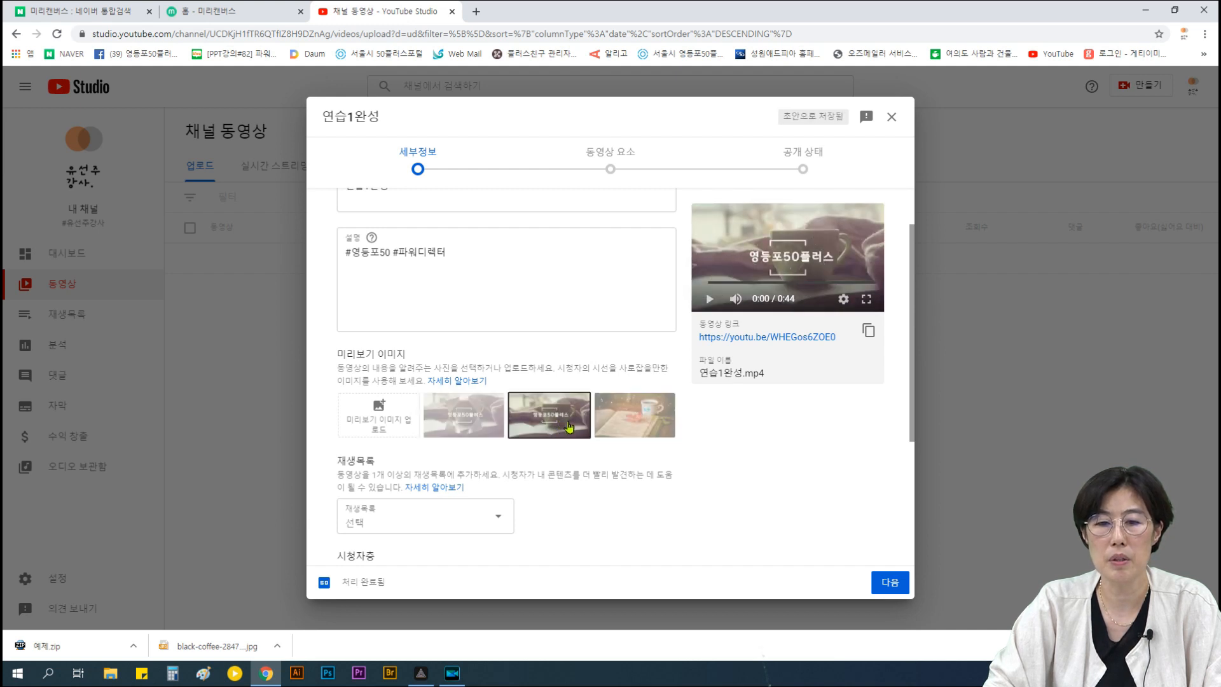
{"action": "left_click", "coordinate": [618, 430]}
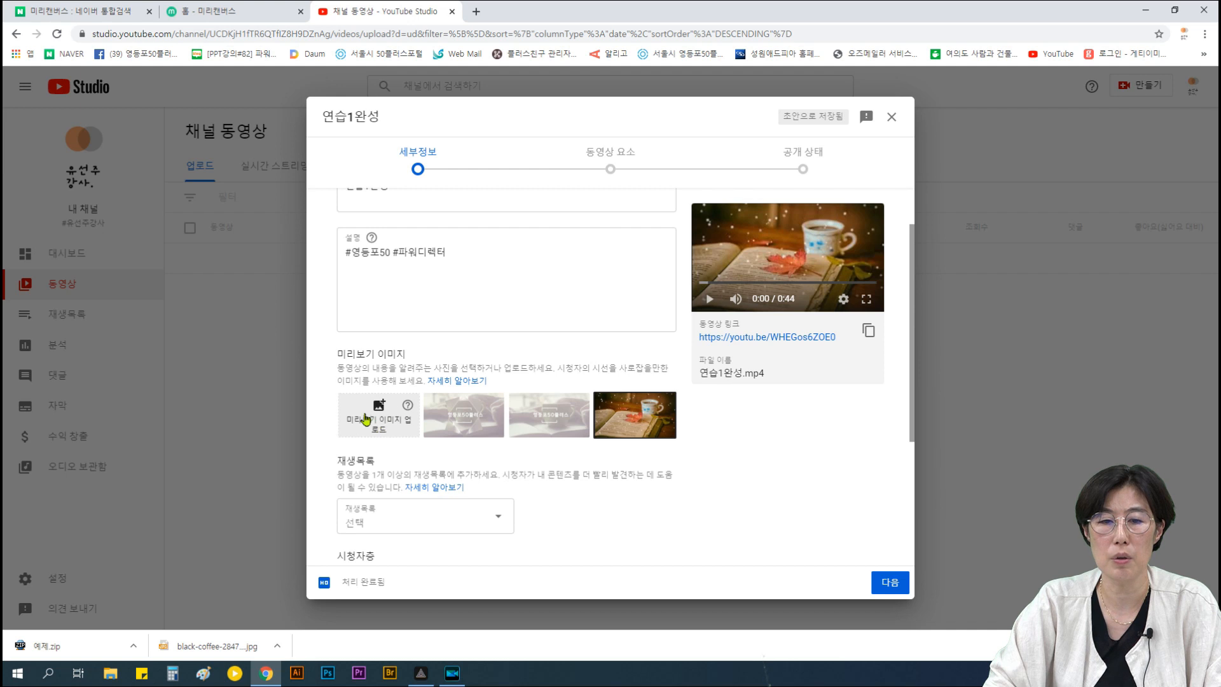
{"action": "left_click", "coordinate": [901, 586]}
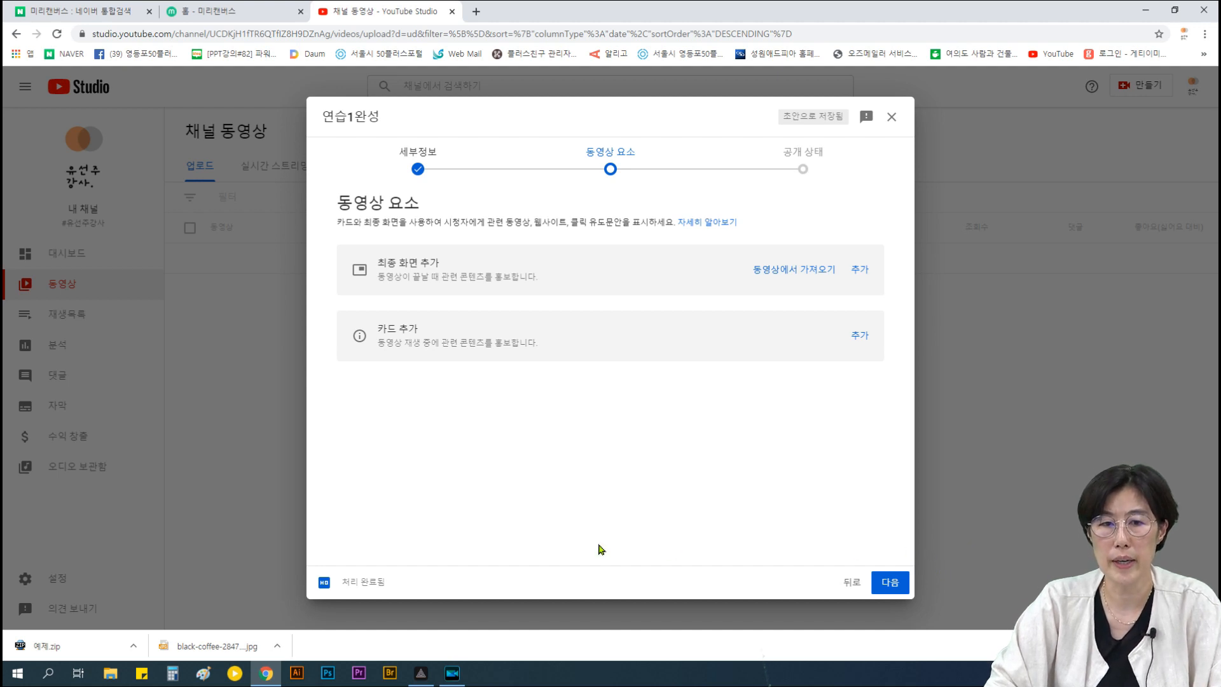
{"action": "left_click", "coordinate": [891, 118]}
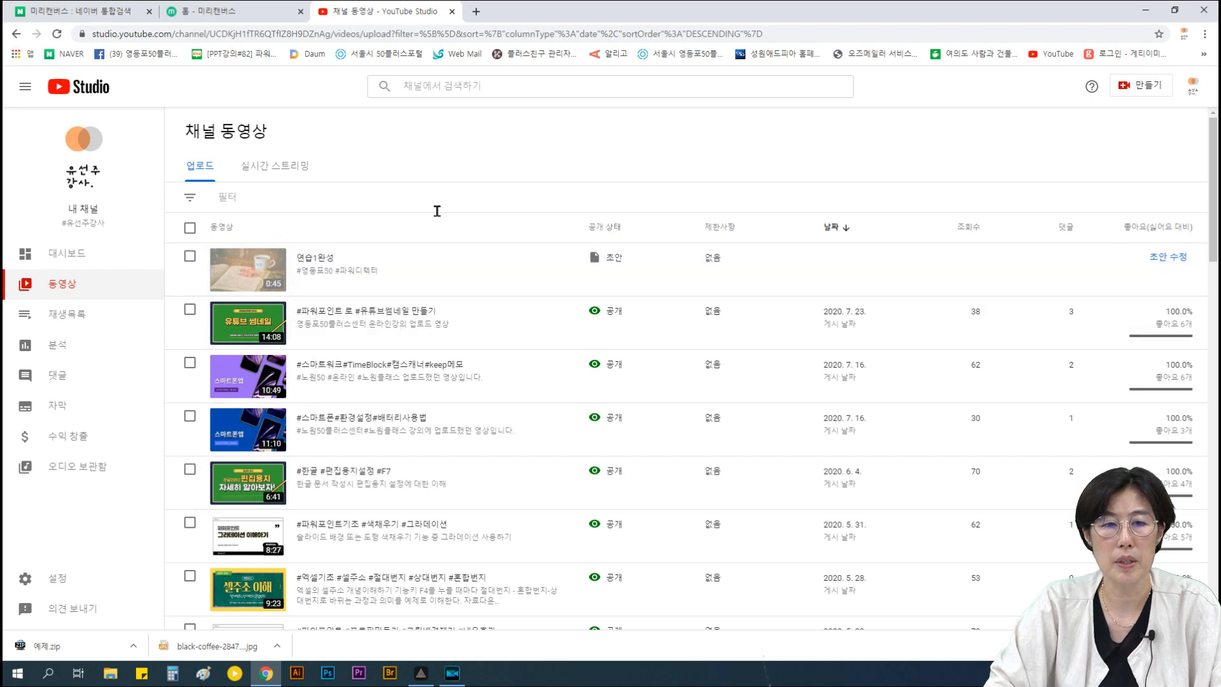
- Open the account's own channel page and go from it to the channel's video list in YouTube Studio
{"action": "left_click", "coordinate": [1196, 89]}
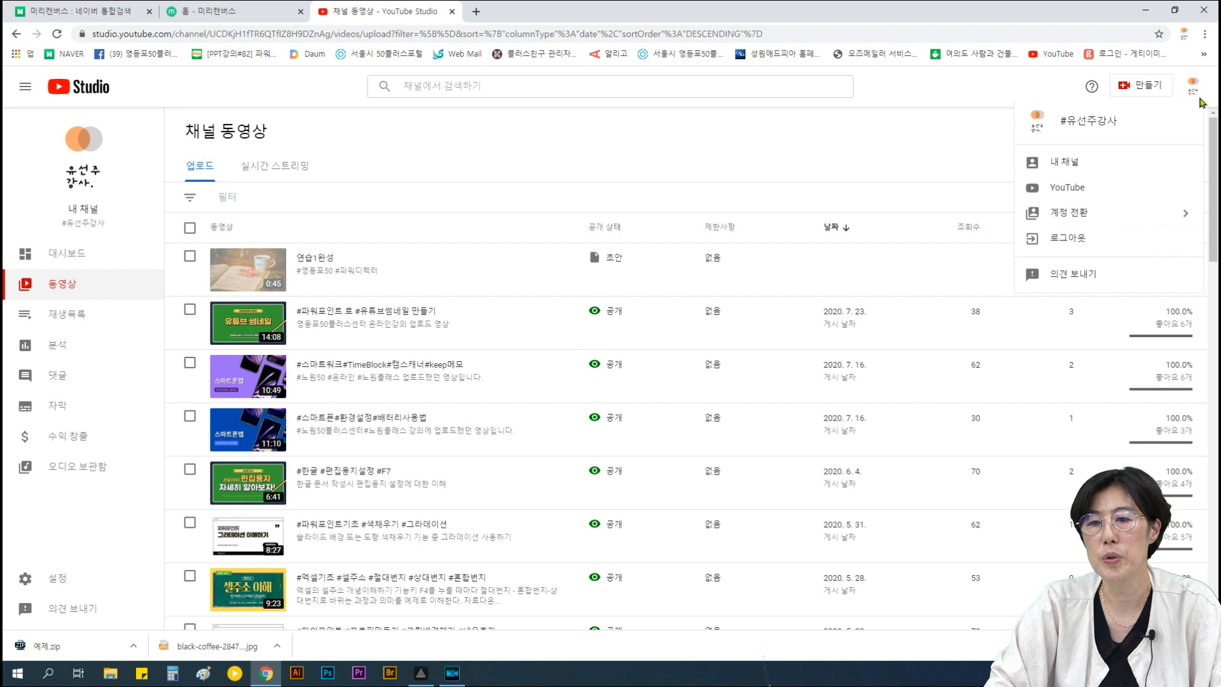
{"action": "left_click", "coordinate": [1066, 162]}
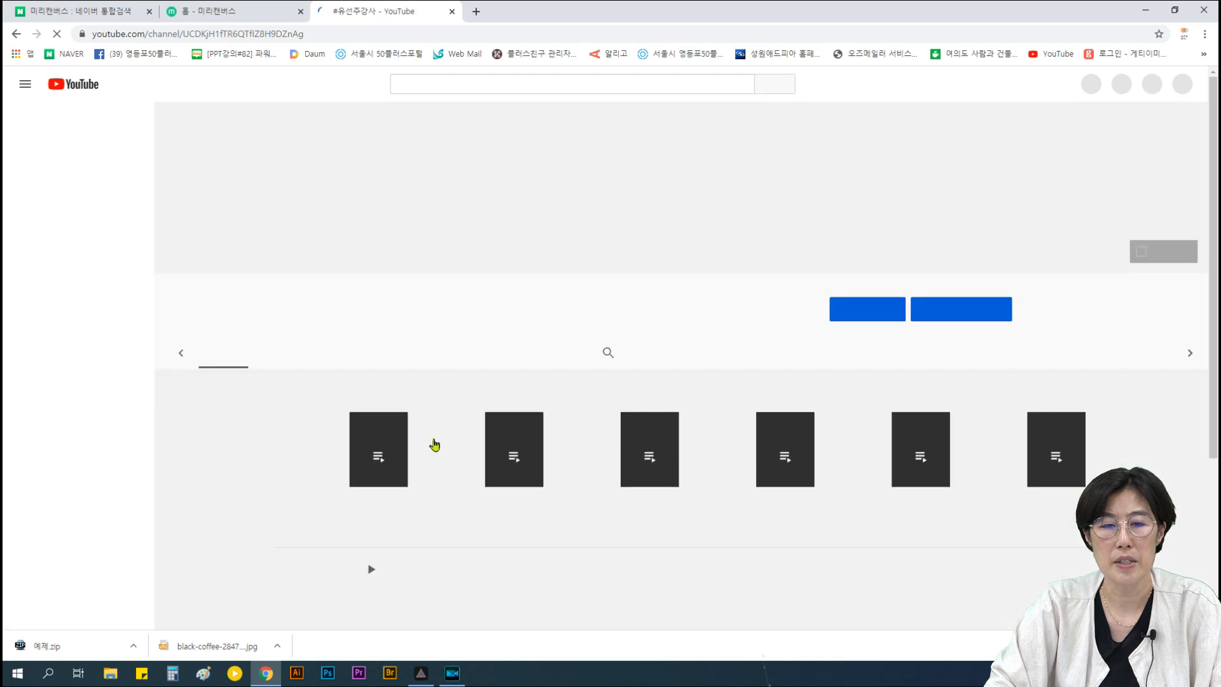
{"action": "scroll", "coordinate": [553, 504], "scroll_direction": "down", "scroll_amount": 1}
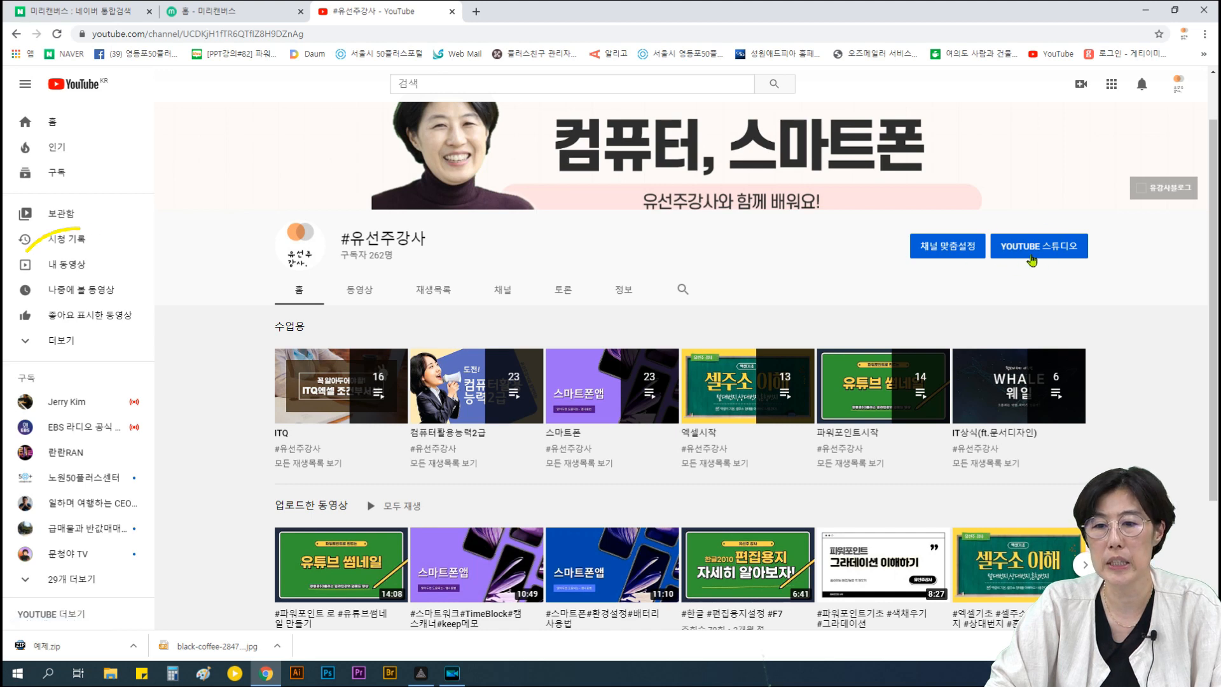
{"action": "left_click", "coordinate": [1031, 247]}
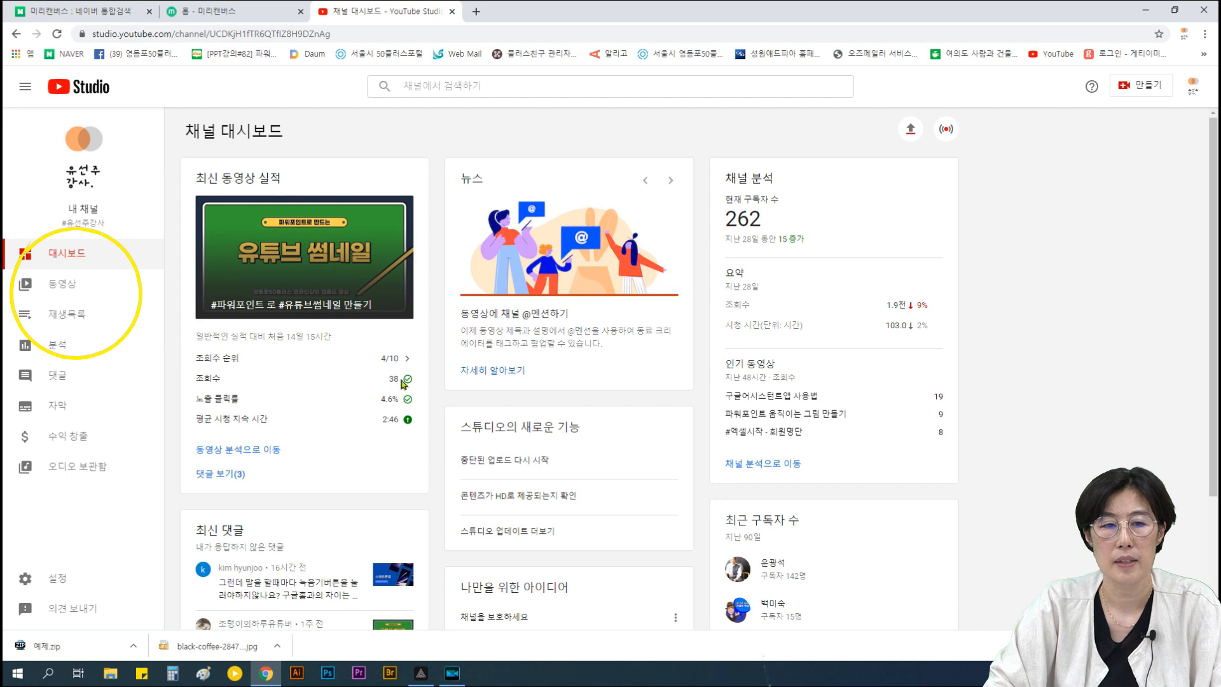
{"action": "left_click", "coordinate": [71, 287]}
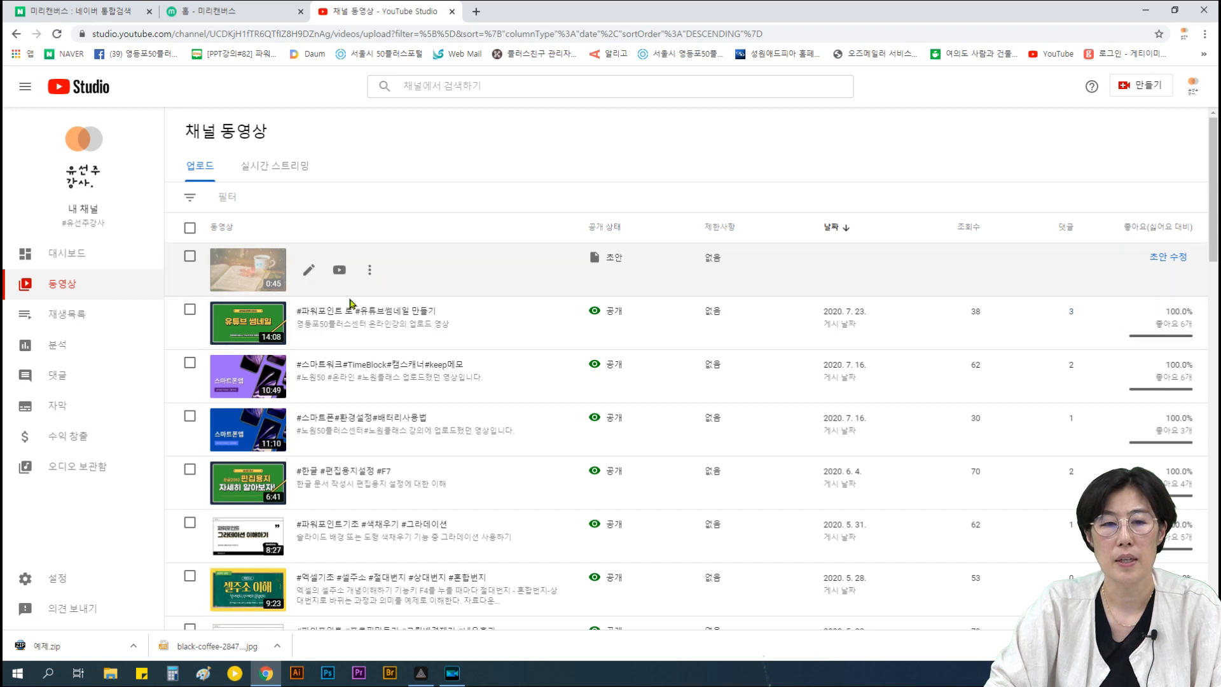
- Permanently delete the 연습1완성 draft from the channel's videos, acknowledging that the deletion cannot be undone
{"action": "left_click", "coordinate": [307, 271]}
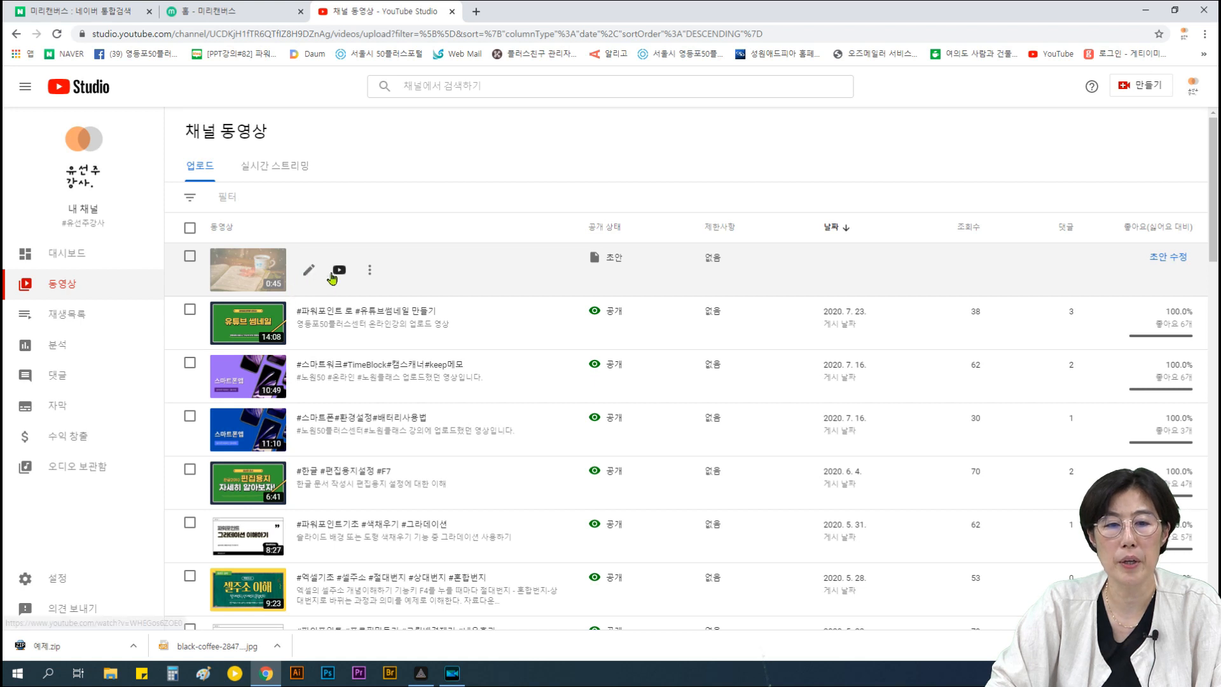
{"action": "left_click", "coordinate": [370, 272]}
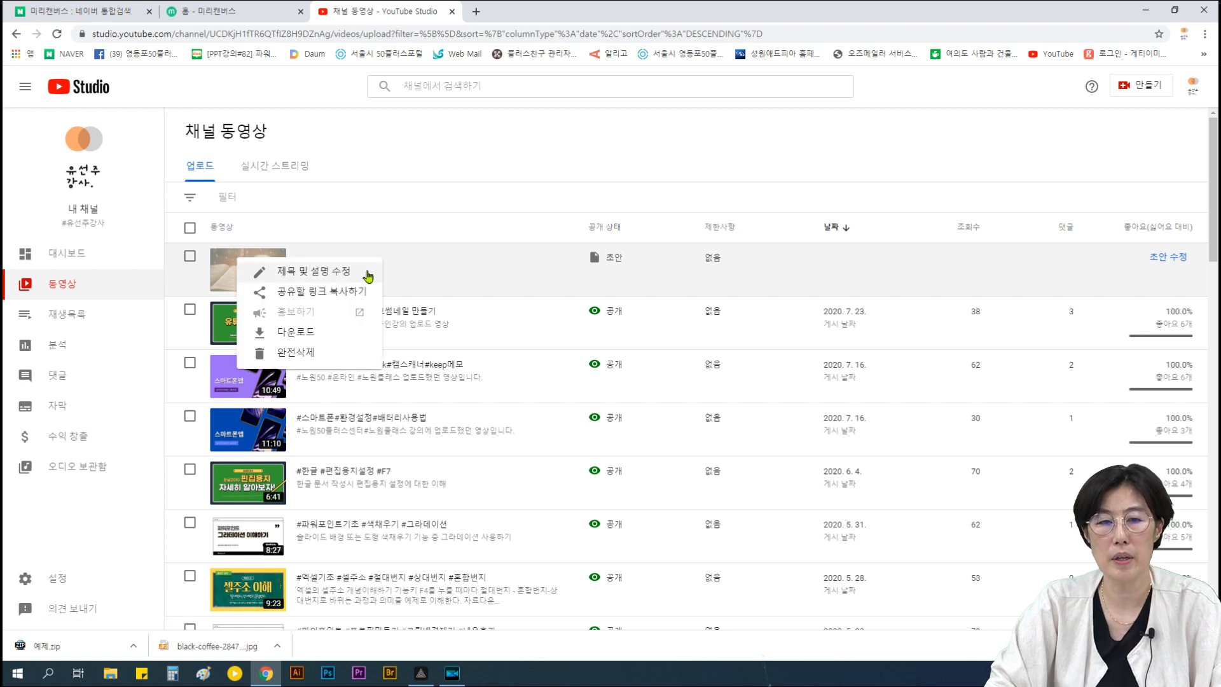
{"action": "left_click", "coordinate": [294, 354]}
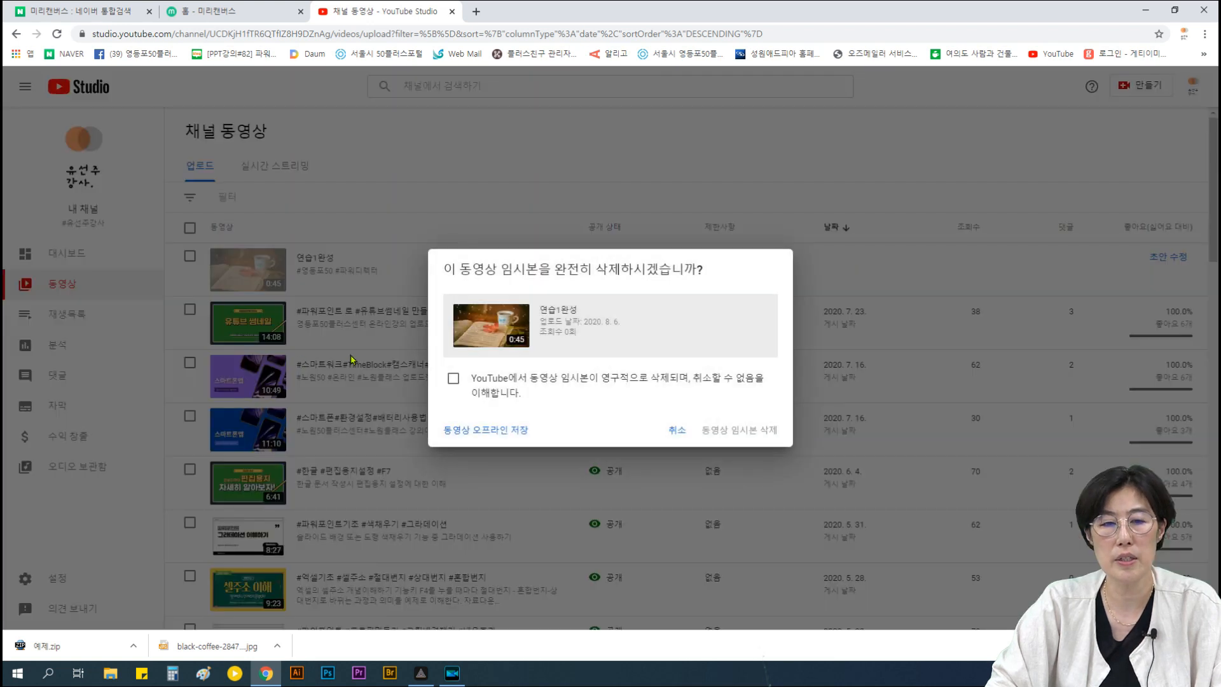
{"action": "left_click", "coordinate": [499, 389]}
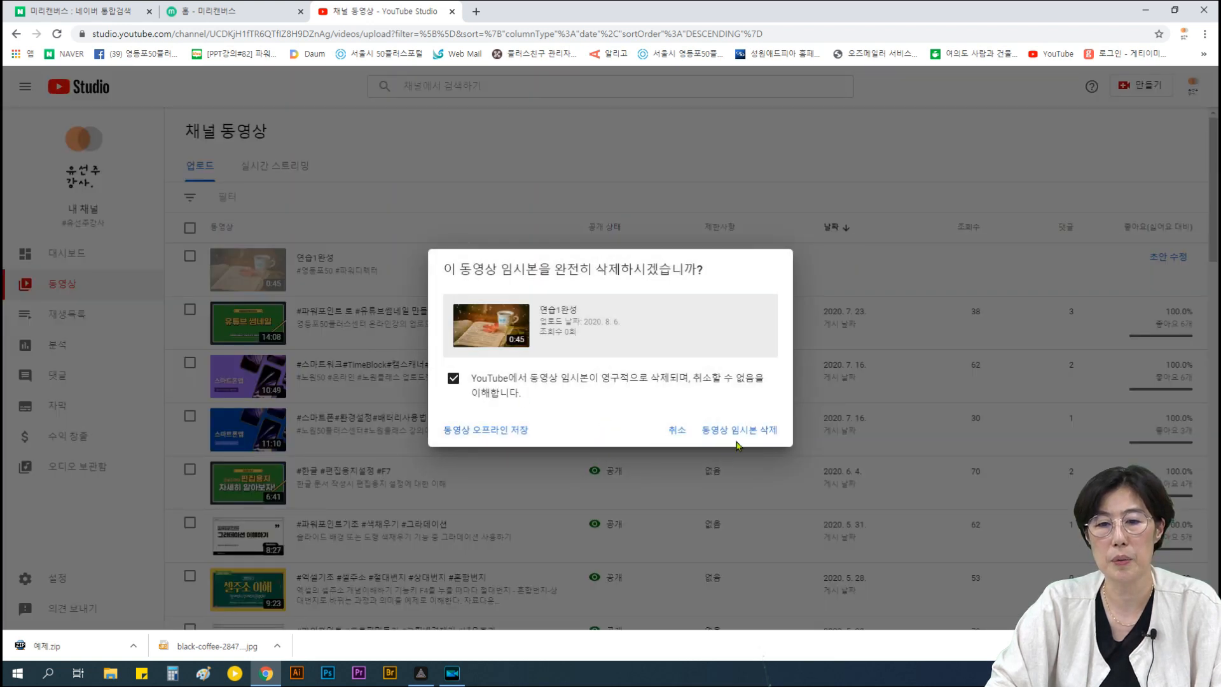
{"action": "left_click", "coordinate": [738, 438]}
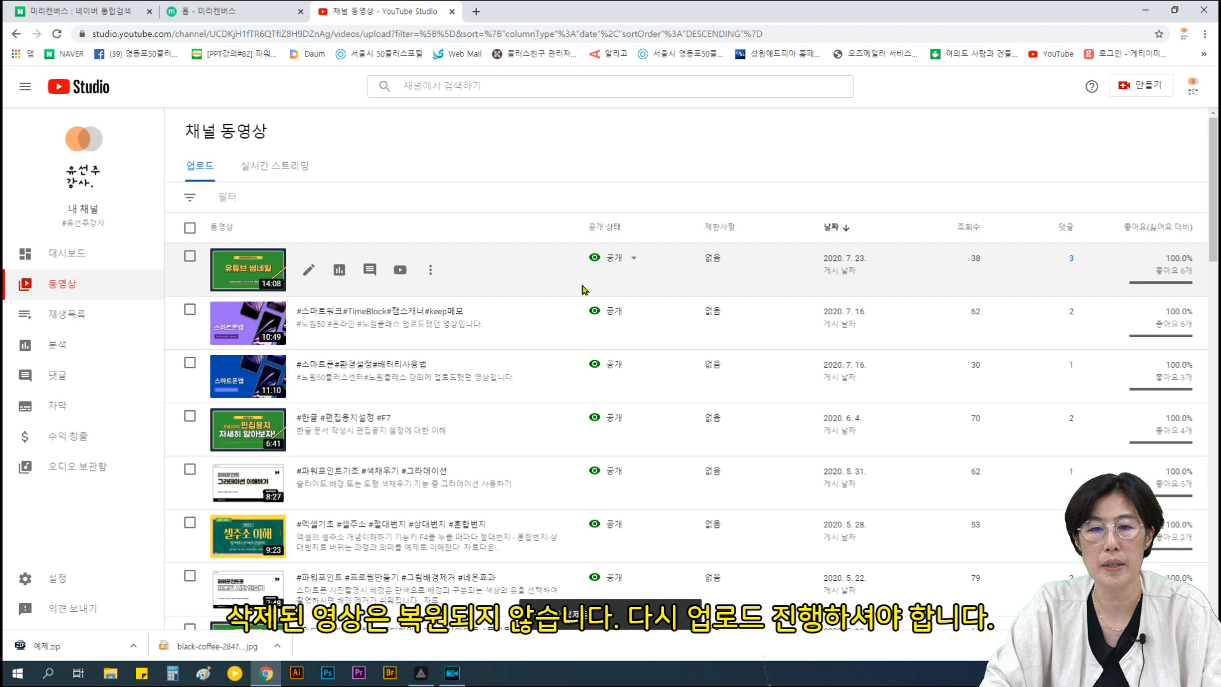
- View the visibility options of the #파워포인트 로 #유튜브썸네일 만들기 video and close them without changing the setting
{"action": "left_click", "coordinate": [635, 262]}
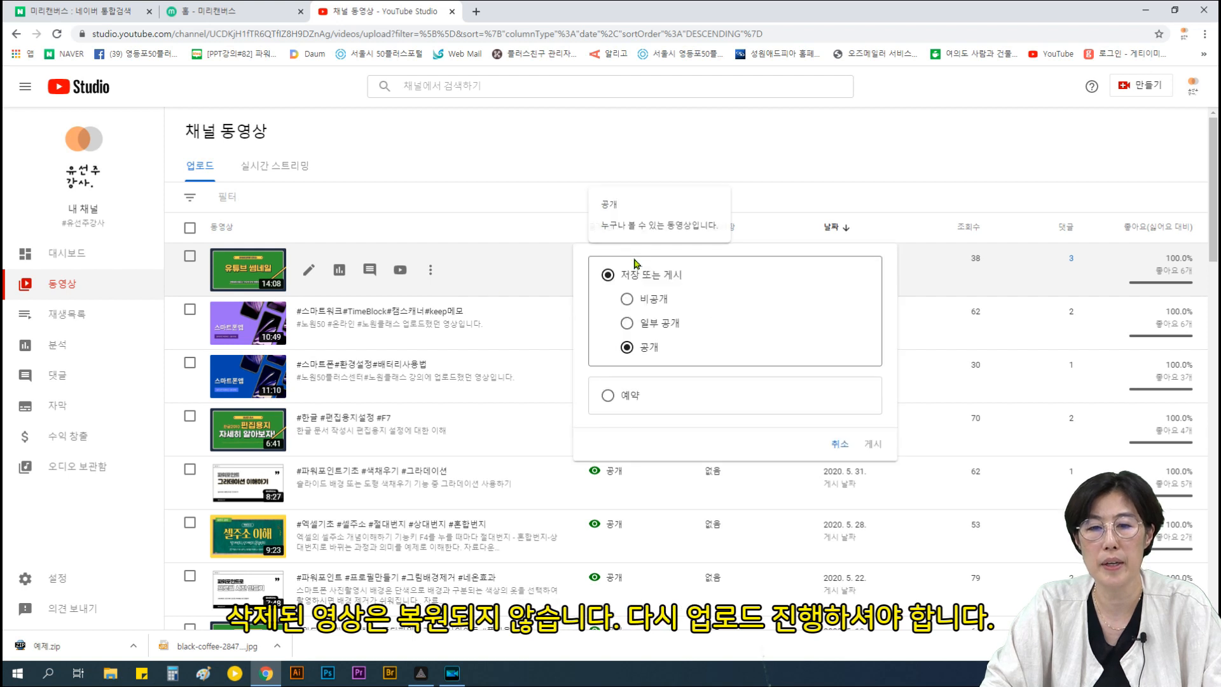
{"action": "left_click", "coordinate": [841, 445]}
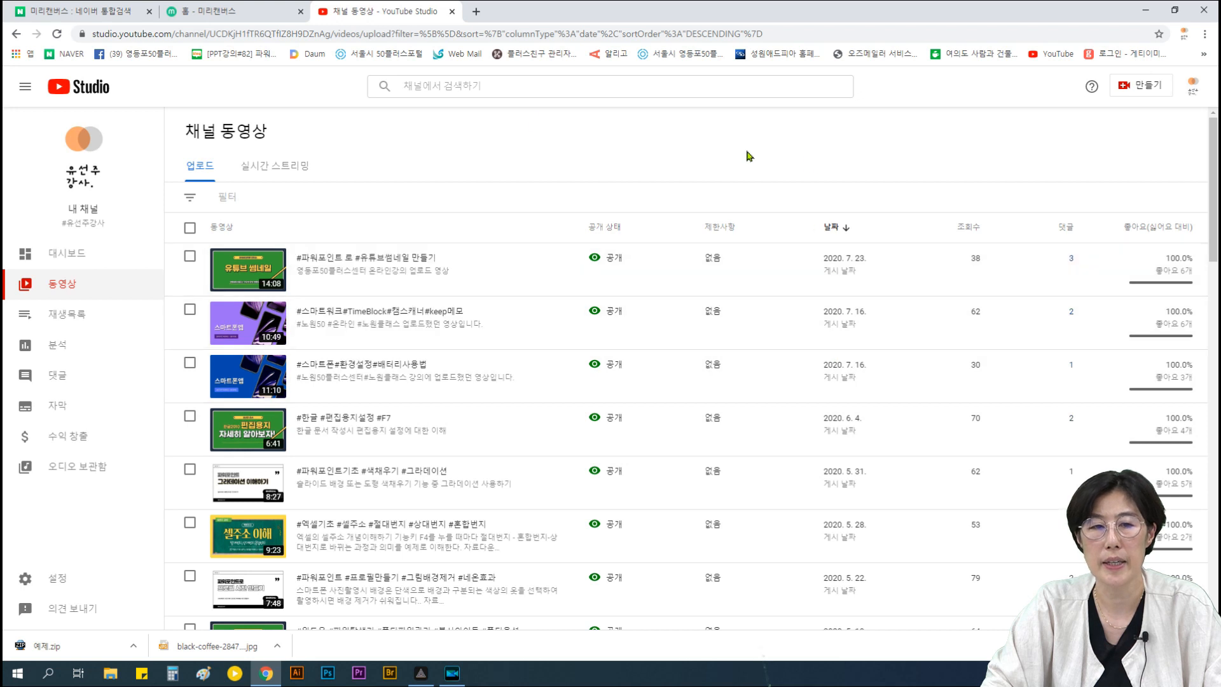
- Go to the YouTube home page and look at the options for creating content, including 동영상 업로드
{"action": "left_click", "coordinate": [1188, 89]}
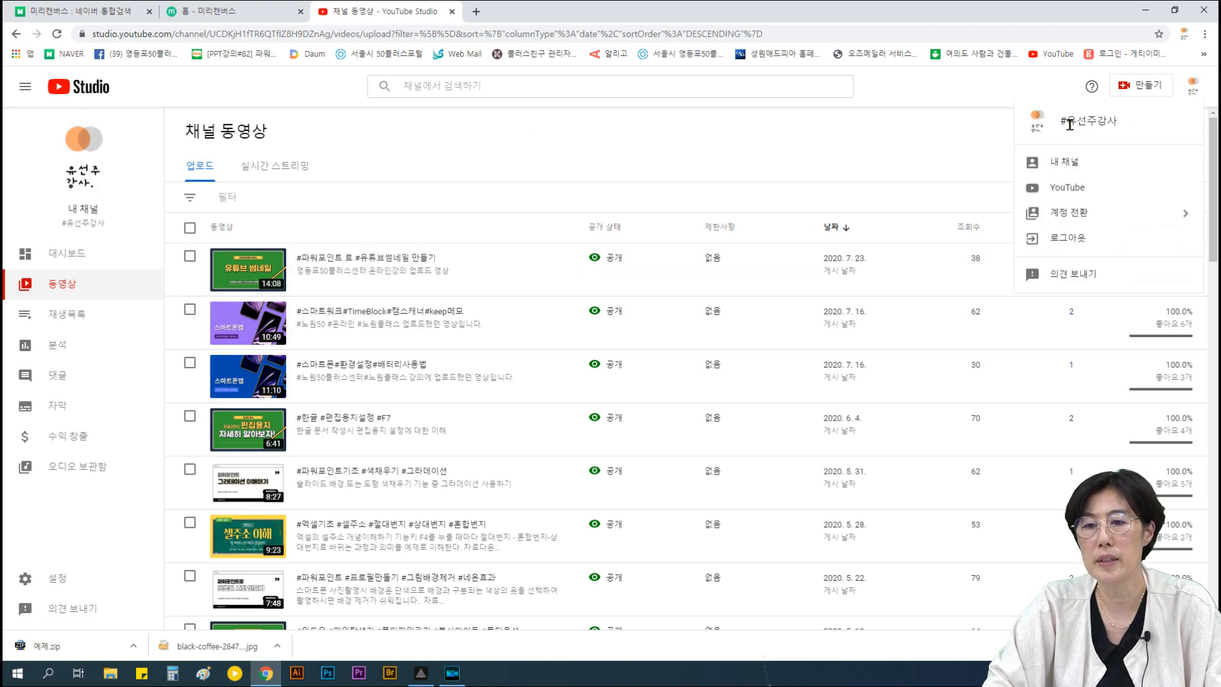
{"action": "left_click", "coordinate": [1070, 190]}
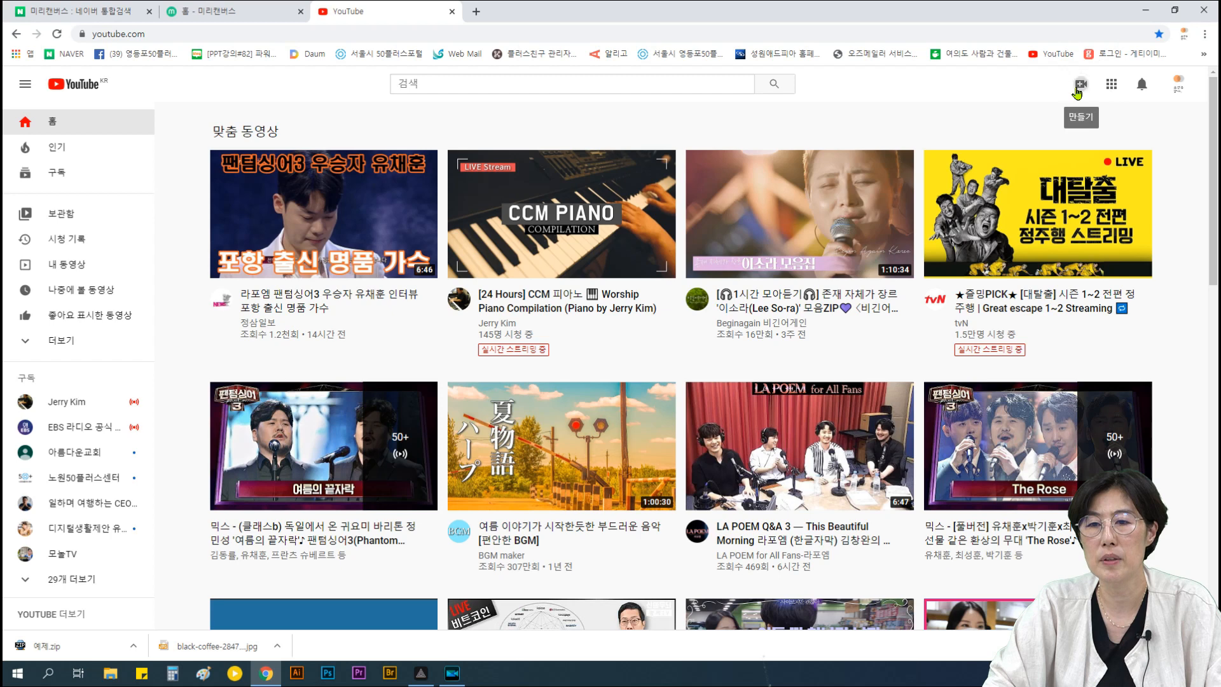
{"action": "left_click", "coordinate": [1078, 92]}
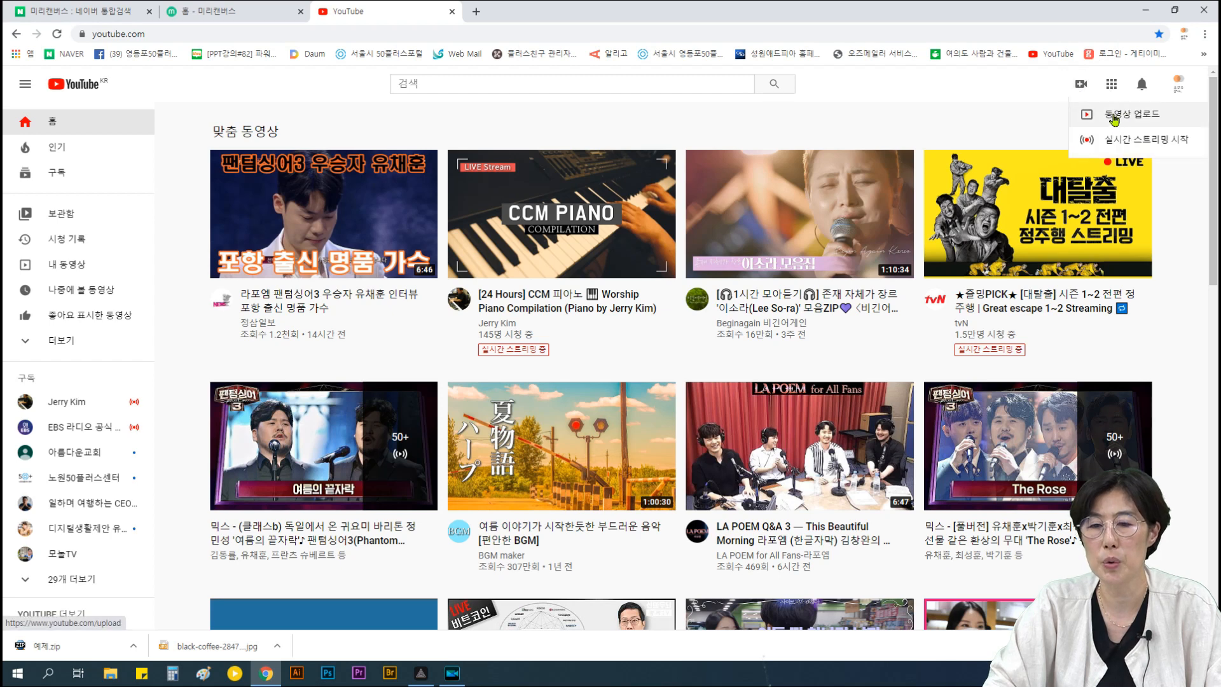
{"action": "left_click", "coordinate": [981, 100]}
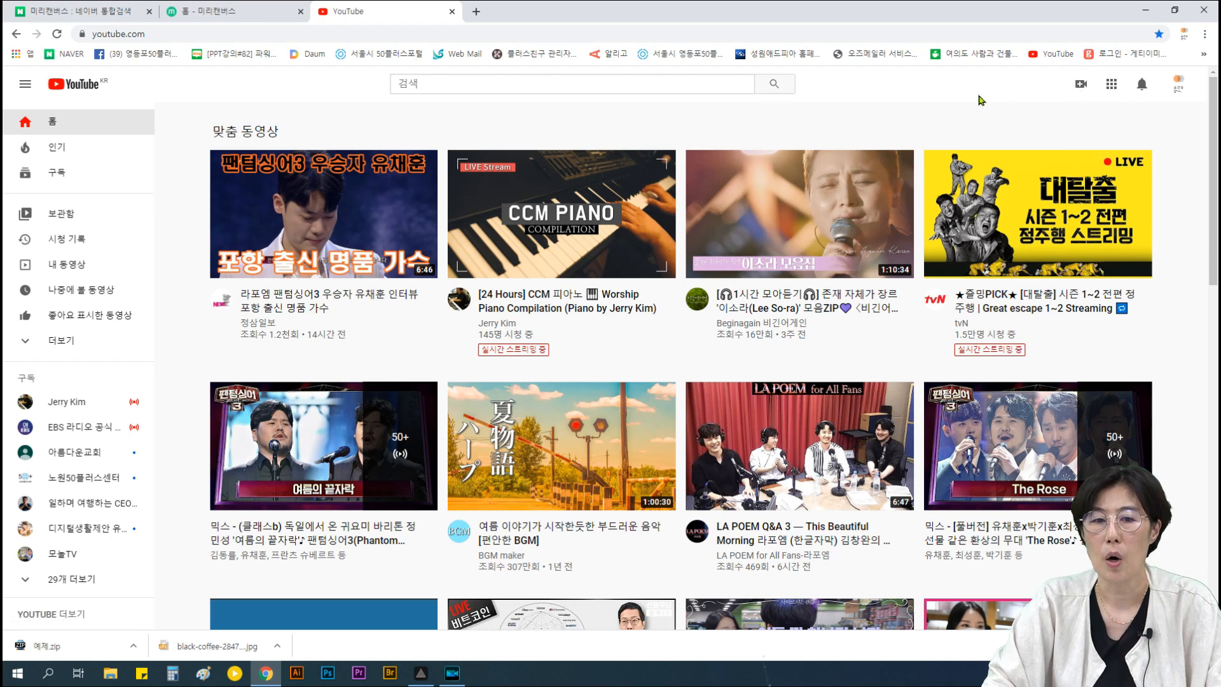
- Return from the YouTube home page to YouTube Studio and open the channel's video list
{"action": "left_click", "coordinate": [1180, 90]}
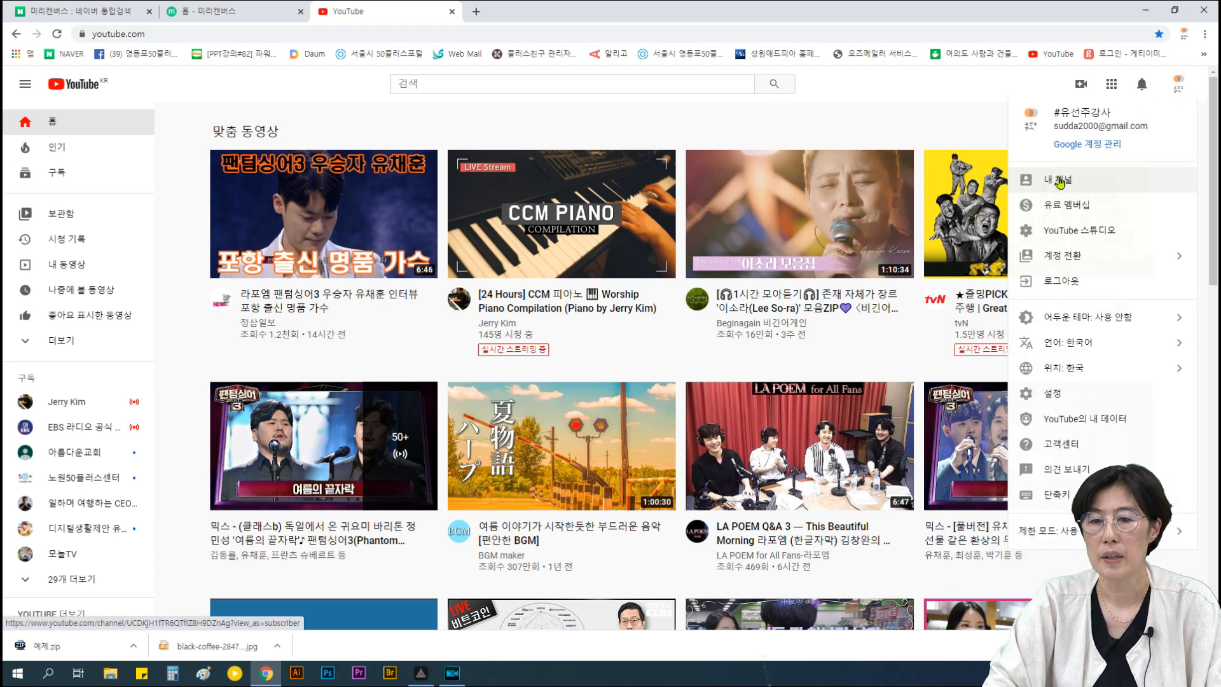
{"action": "left_click", "coordinate": [1061, 240]}
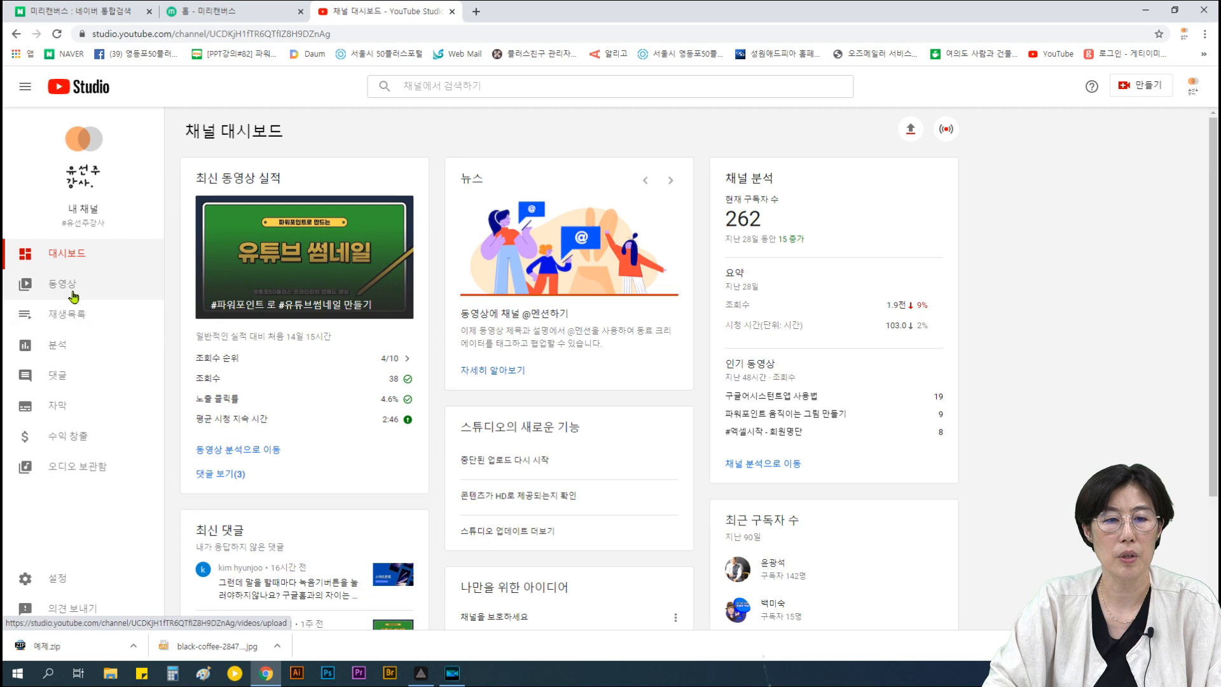
{"action": "left_click", "coordinate": [72, 292]}
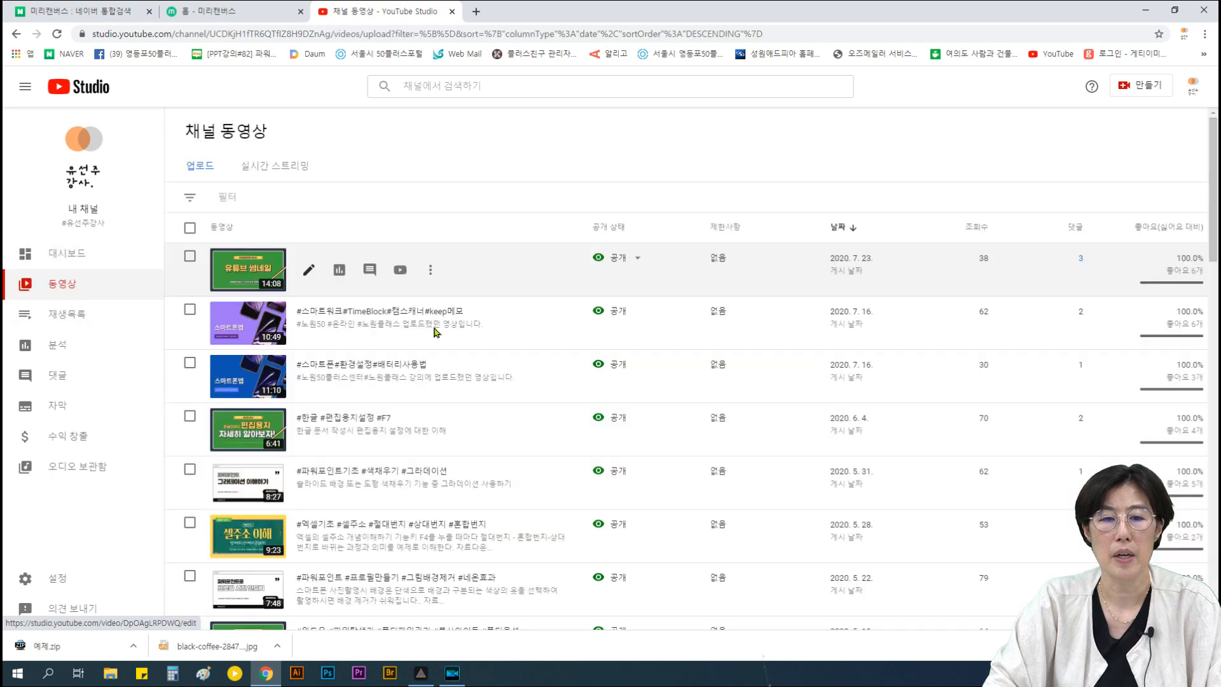